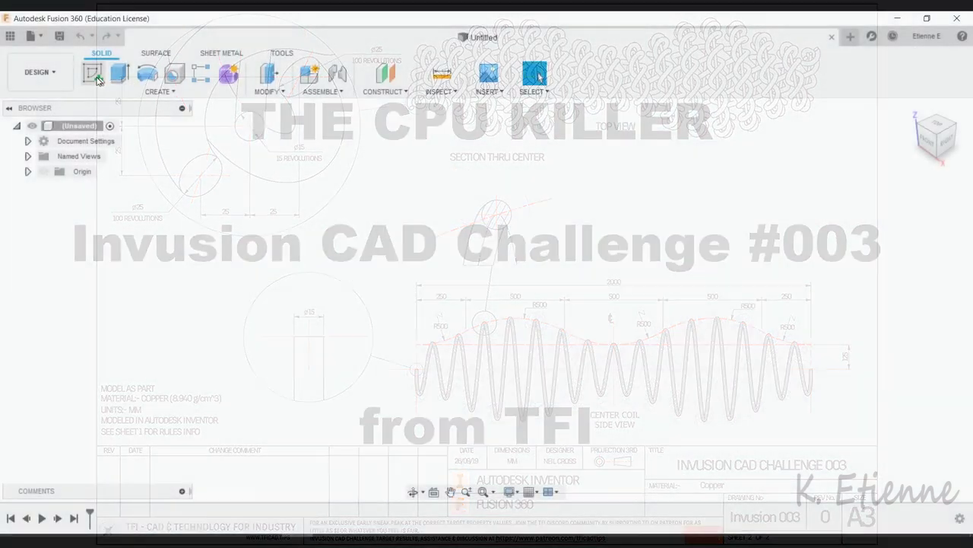
Step: On the front plane, draw a rectangle from the origin, 125 mm wide and 2000 mm tall
{"action": "left_click", "coordinate": [523, 295]}
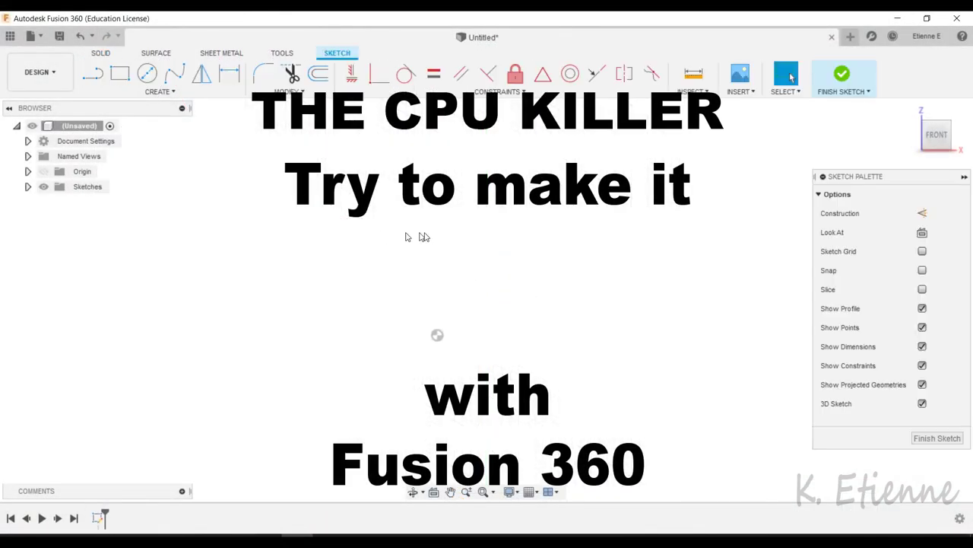
{"action": "left_click", "coordinate": [119, 73]}
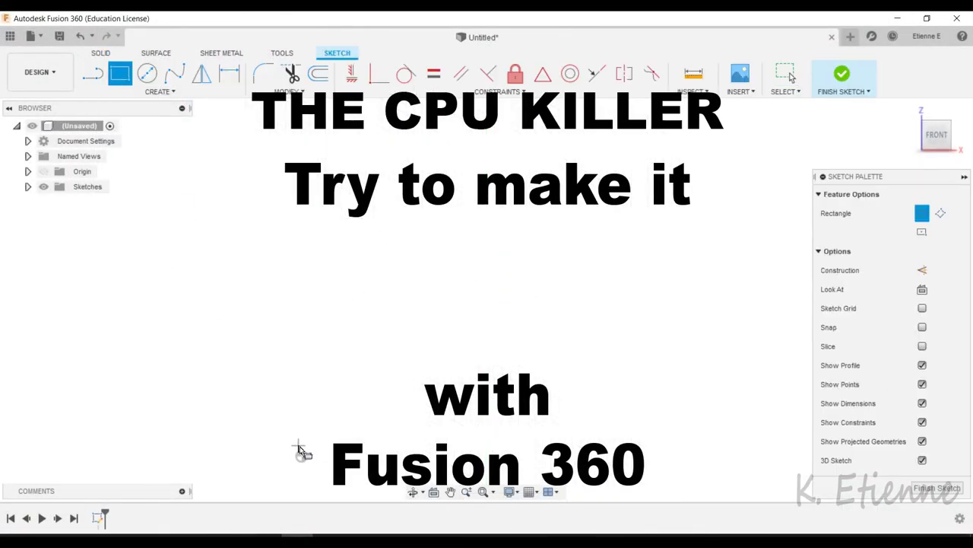
{"action": "left_click", "coordinate": [301, 455]}
{"action": "type", "text": "12"}
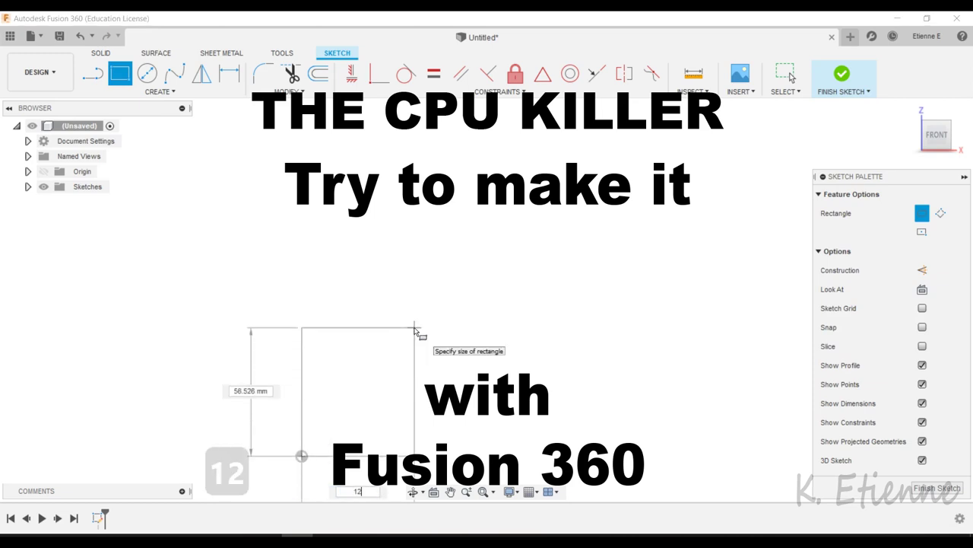
{"action": "type", "text": "5"}
{"action": "key", "text": "Tab"}
{"action": "type", "text": "0"}
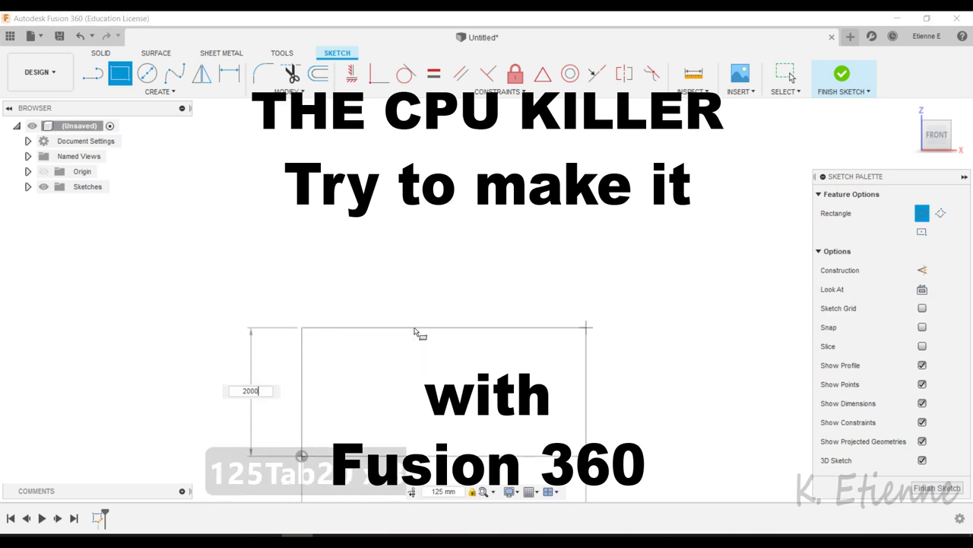
{"action": "key", "text": "Return"}
{"action": "key", "text": "Return"}
{"action": "key", "text": "Return"}
{"action": "middle_click_drag", "start_coordinate": [366, 312], "coordinate": [235, 337]}
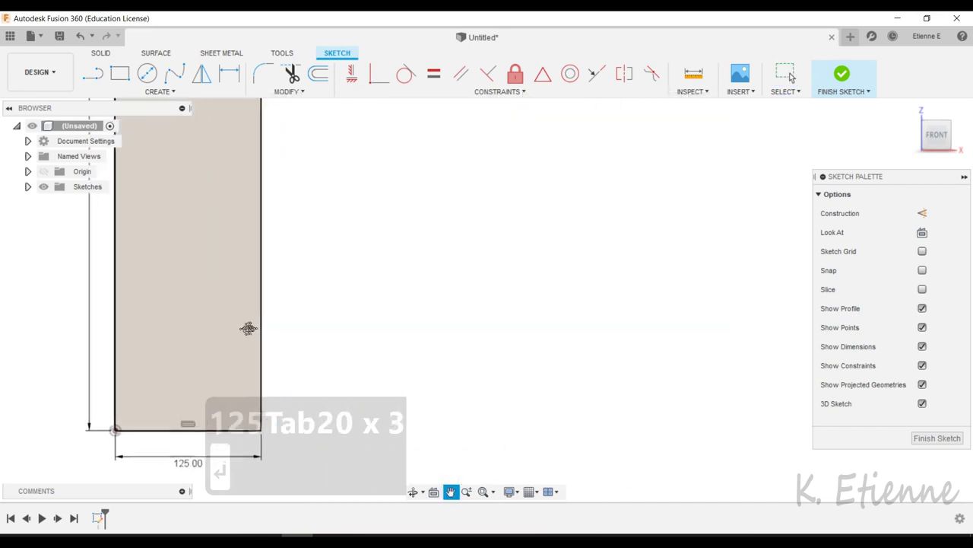
Step: Draw a horizontal construction line from the rectangle's bottom-right corner and offset it 250 mm
{"action": "left_click", "coordinate": [94, 74]}
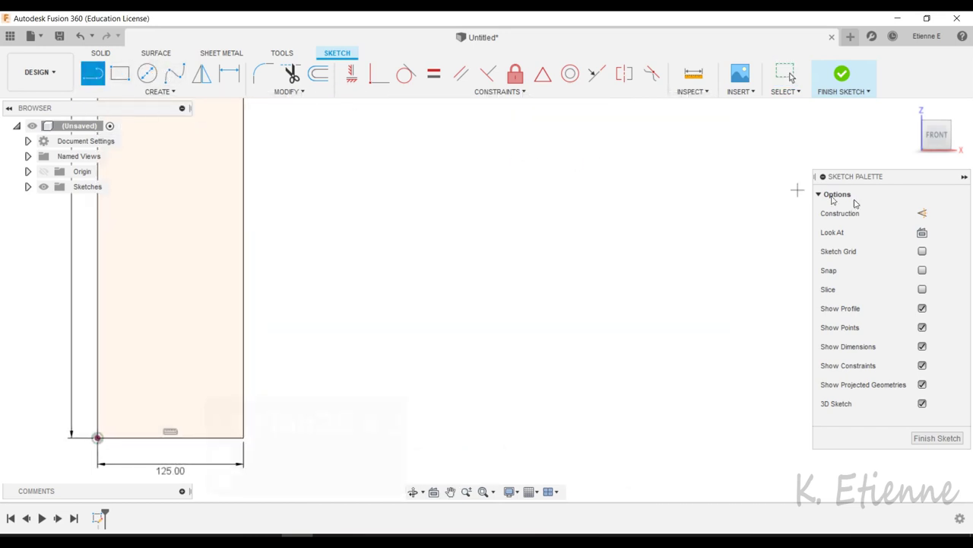
{"action": "left_click", "coordinate": [921, 214]}
{"action": "left_click", "coordinate": [244, 437]}
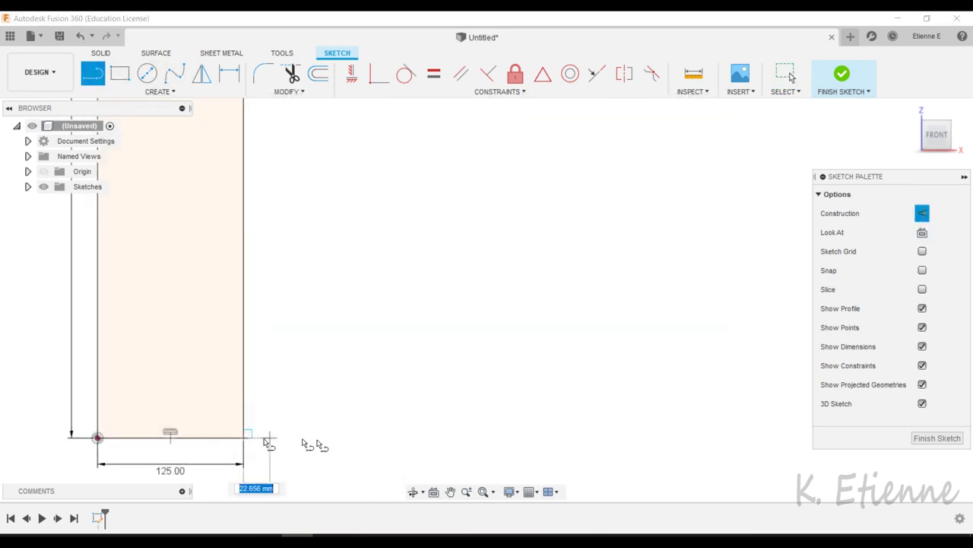
{"action": "left_click", "coordinate": [724, 437]}
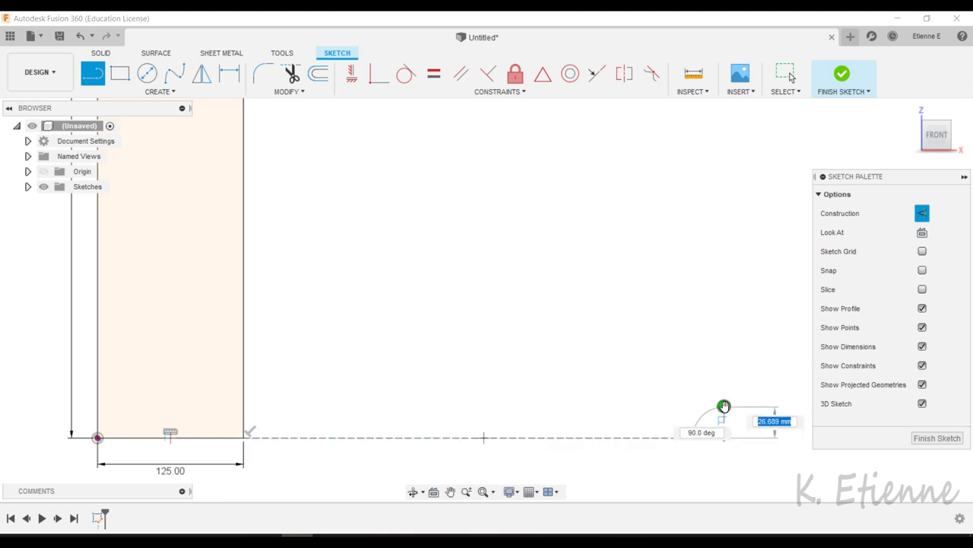
{"action": "left_click", "coordinate": [724, 406]}
{"action": "key", "text": "o"}
{"action": "left_click", "coordinate": [660, 436]}
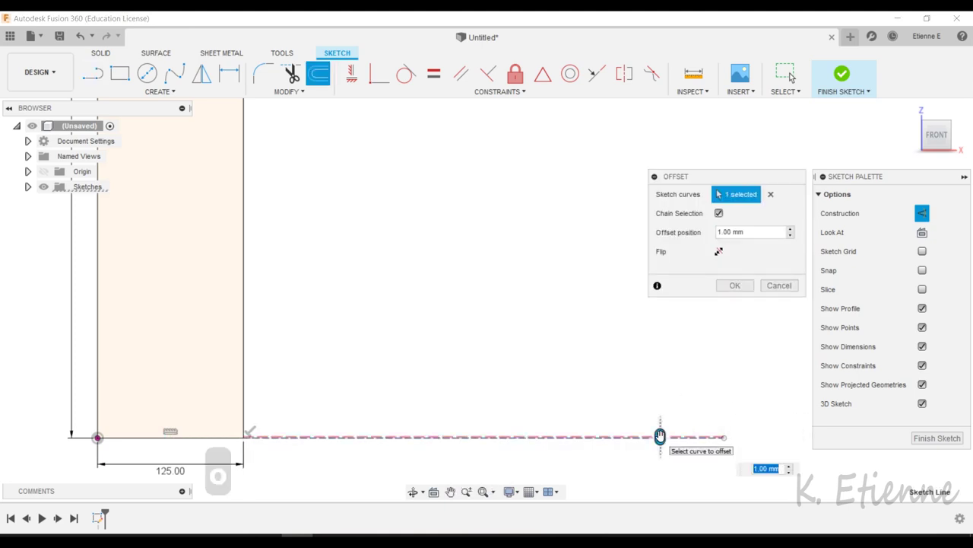
{"action": "type", "text": "250"}
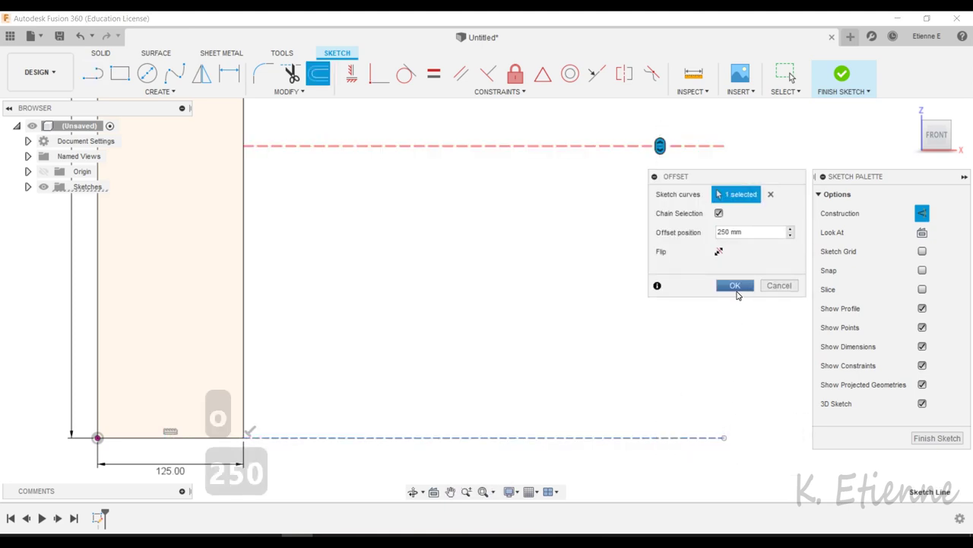
{"action": "left_click", "coordinate": [736, 291]}
Step: Draw a Ø1000 mm circle from the rectangle corner and trim it to an arc
{"action": "key", "text": "c"}
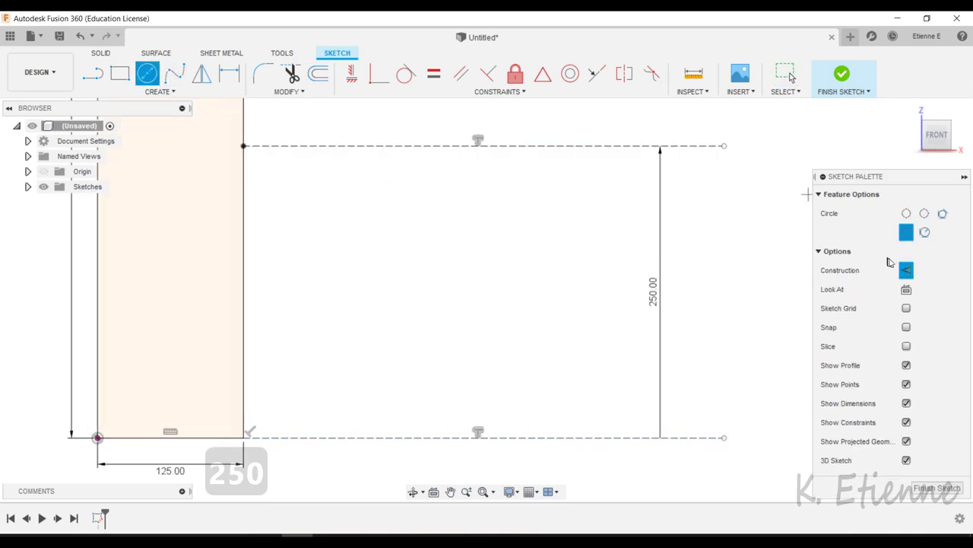
{"action": "left_click", "coordinate": [905, 270]}
{"action": "left_click", "coordinate": [906, 214]}
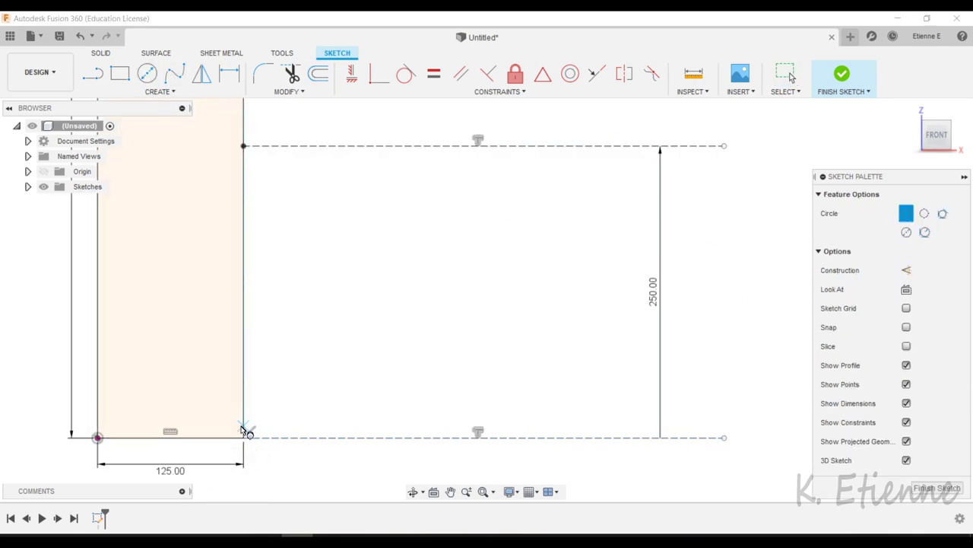
{"action": "left_click", "coordinate": [245, 437]}
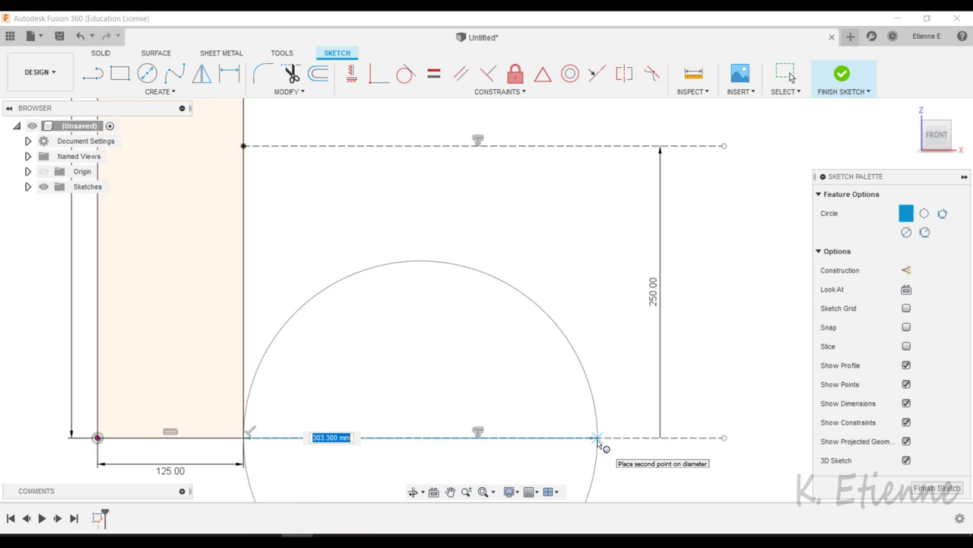
{"action": "type", "text": "1000"}
{"action": "key", "text": "Return"}
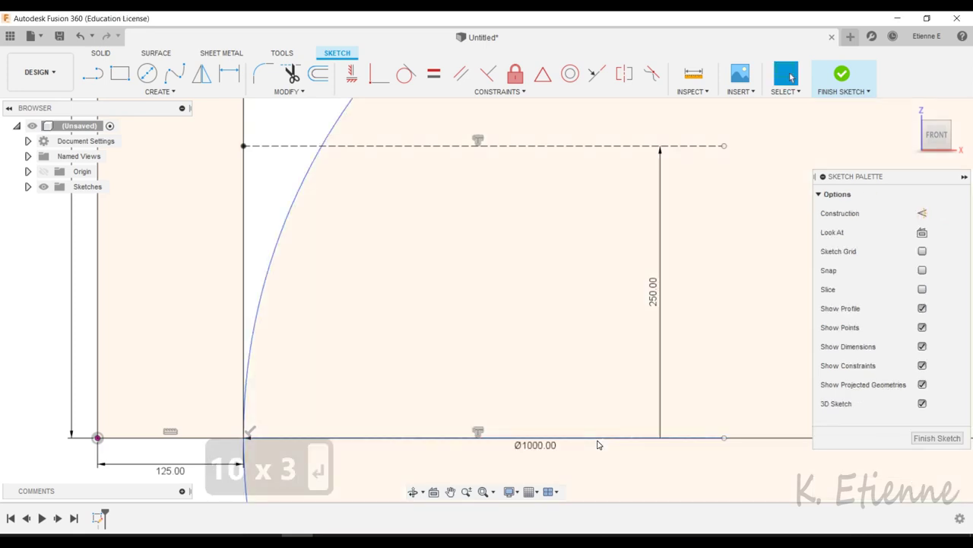
{"action": "scroll", "coordinate": [598, 445], "scroll_direction": "down", "scroll_amount": 2}
{"action": "key", "text": "t"}
{"action": "left_click", "coordinate": [445, 151]}
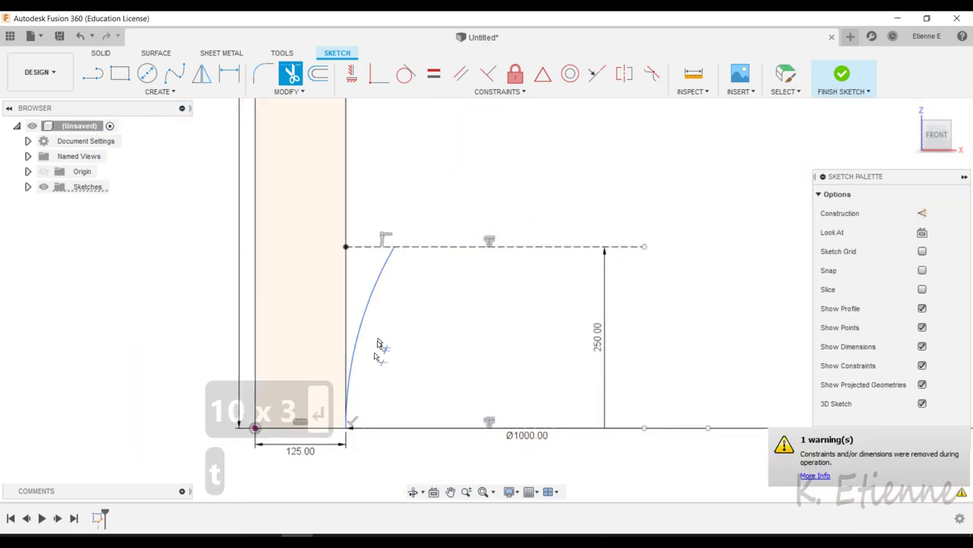
{"action": "scroll", "coordinate": [372, 381], "scroll_direction": "down", "scroll_amount": 2}
Step: Copy the arc rotated 180° about its top end
{"action": "key", "text": "m"}
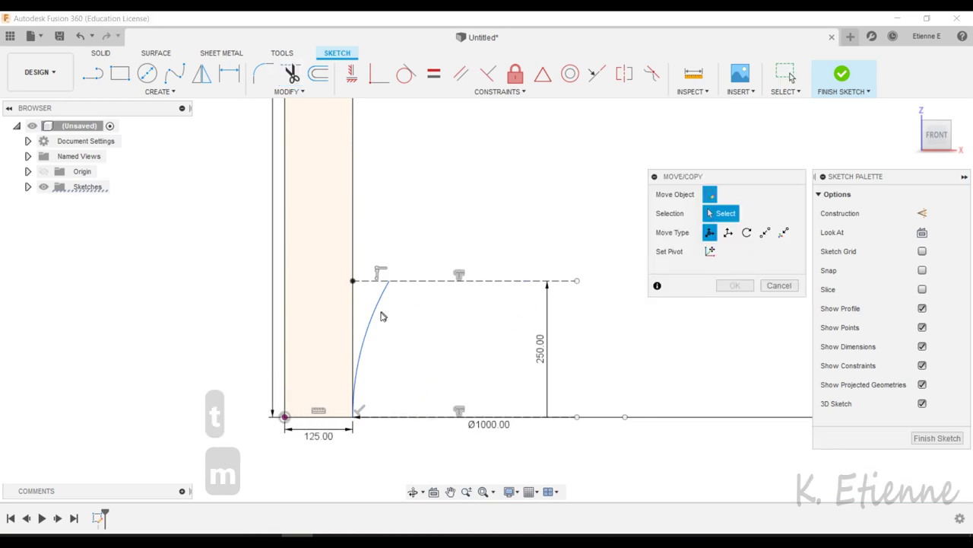
{"action": "left_click", "coordinate": [380, 317]}
{"action": "left_click", "coordinate": [710, 251]}
{"action": "left_click", "coordinate": [388, 281]}
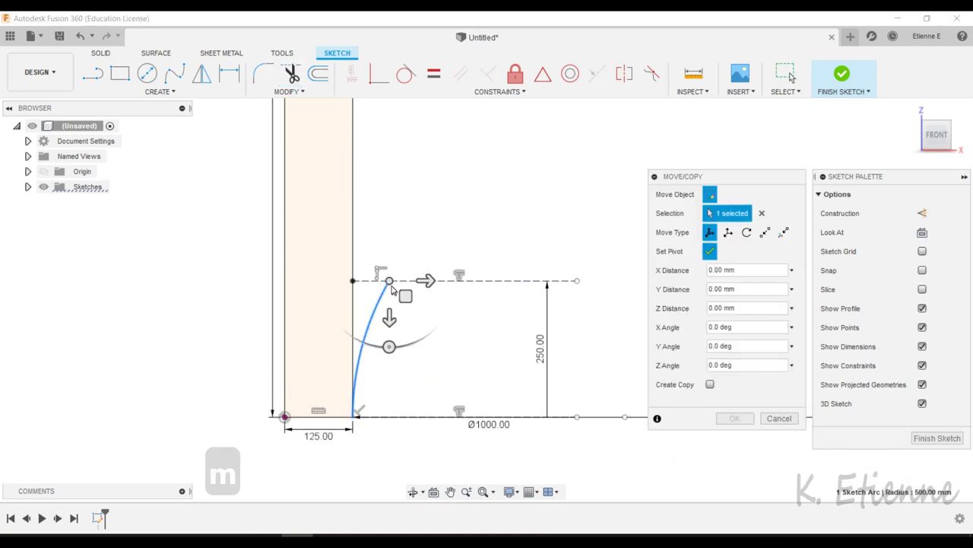
{"action": "left_click", "coordinate": [710, 252]}
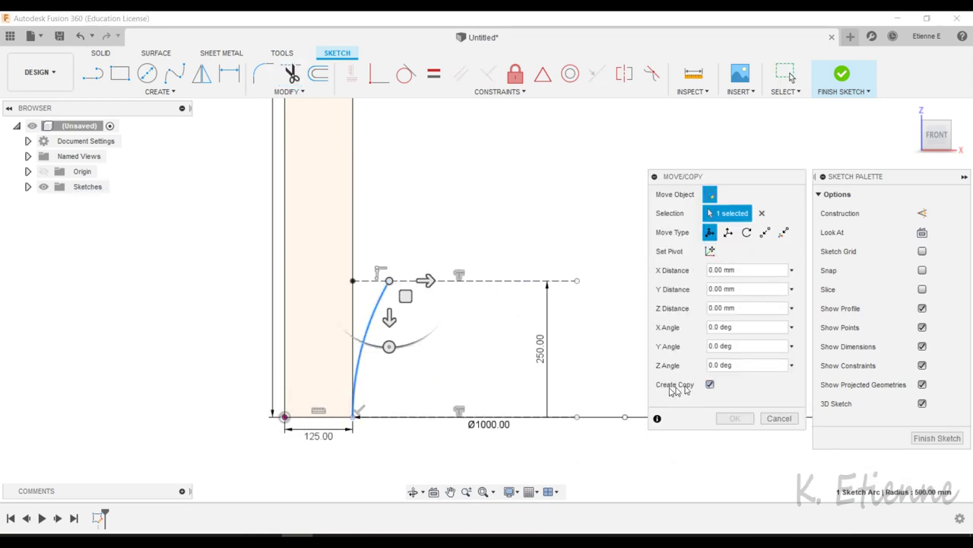
{"action": "left_click_drag", "start_coordinate": [401, 347], "coordinate": [387, 234]}
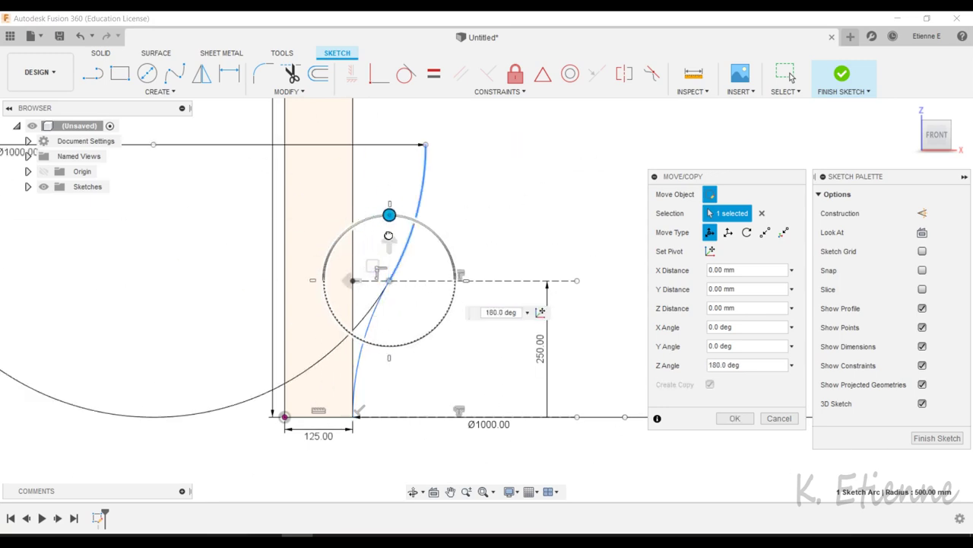
{"action": "left_click", "coordinate": [734, 419]}
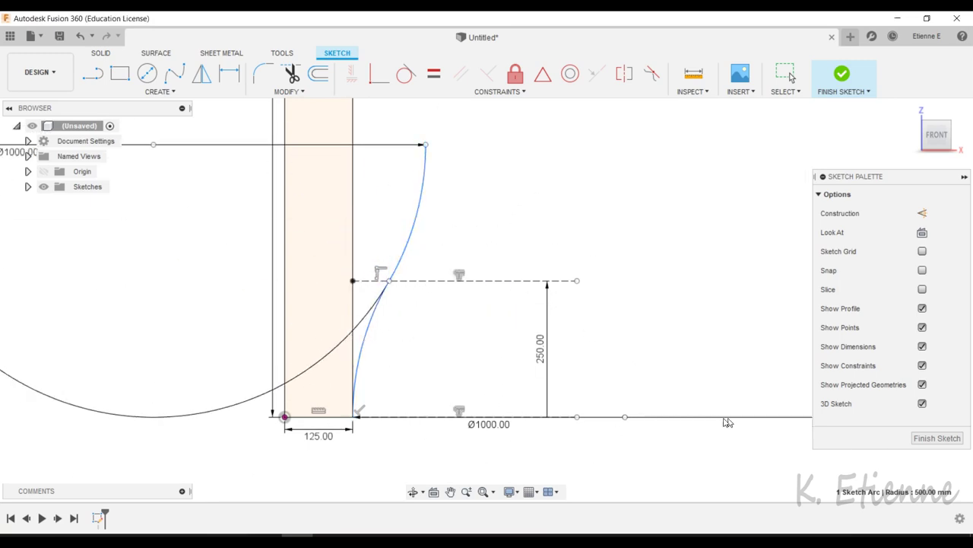
{"action": "scroll", "coordinate": [459, 408], "scroll_direction": "down", "scroll_amount": 3}
Step: Draw a horizontal construction line from the upper arc's end
{"action": "key", "text": "l"}
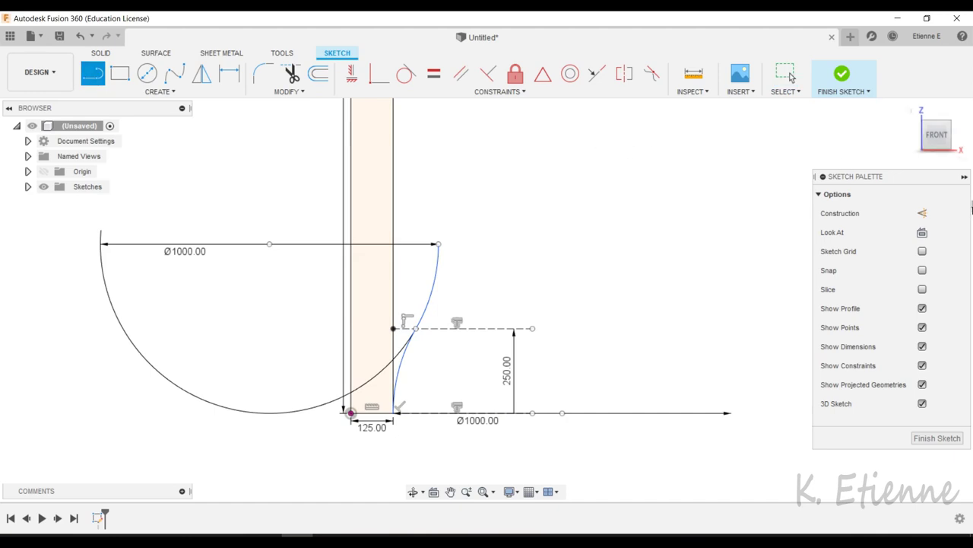
{"action": "left_click", "coordinate": [923, 215]}
{"action": "left_click", "coordinate": [466, 244]}
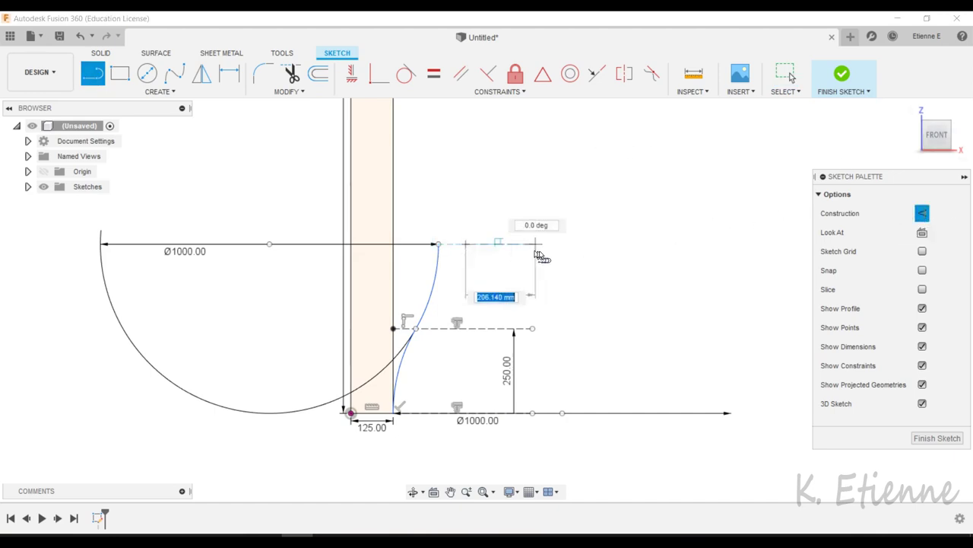
{"action": "left_click", "coordinate": [605, 244]}
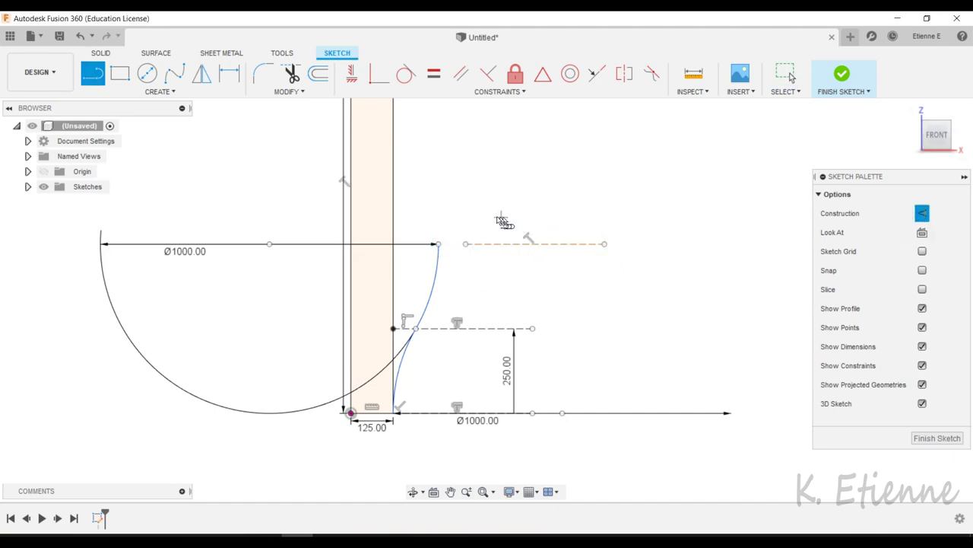
Step: Mirror the lower arc across the new construction line to complete the wave
{"action": "left_click", "coordinate": [162, 91]}
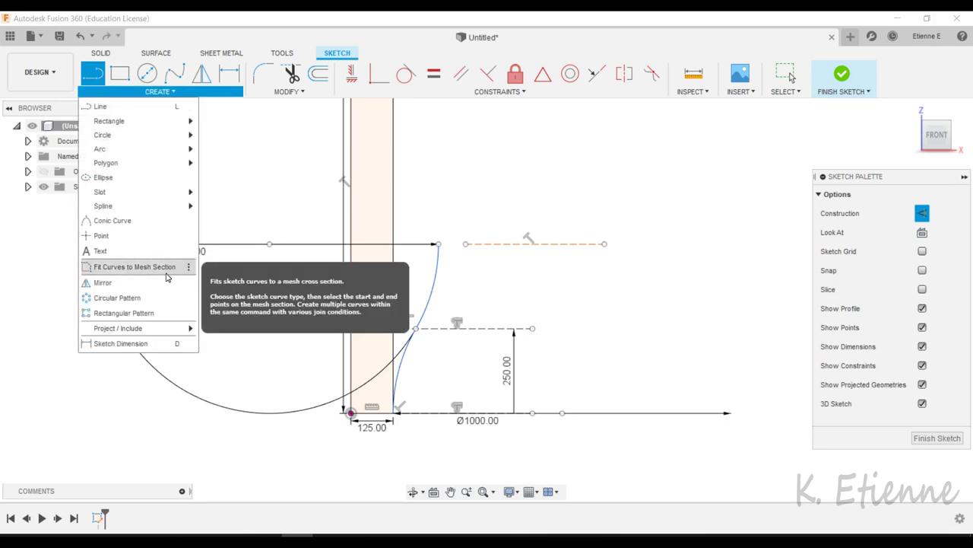
{"action": "left_click", "coordinate": [98, 281]}
{"action": "left_click", "coordinate": [404, 368]}
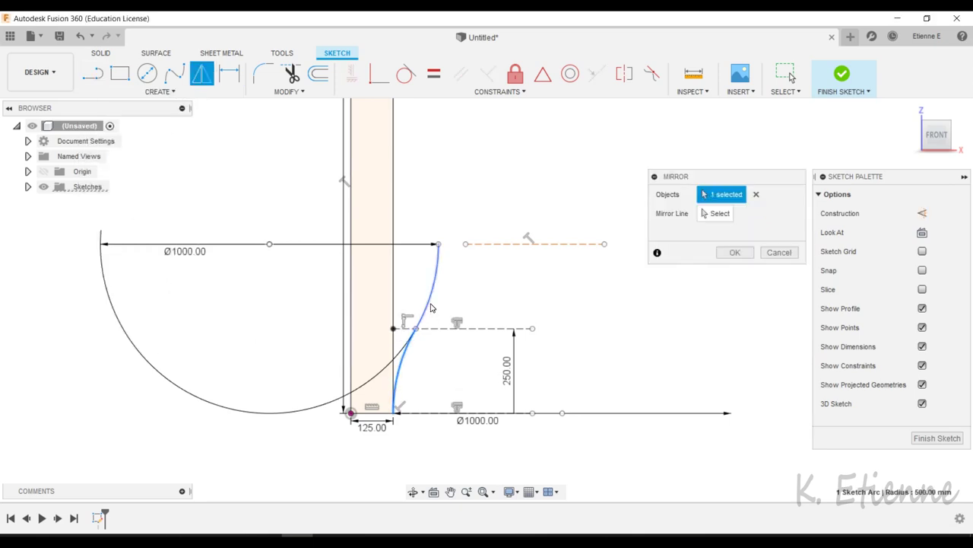
{"action": "left_click", "coordinate": [575, 243]}
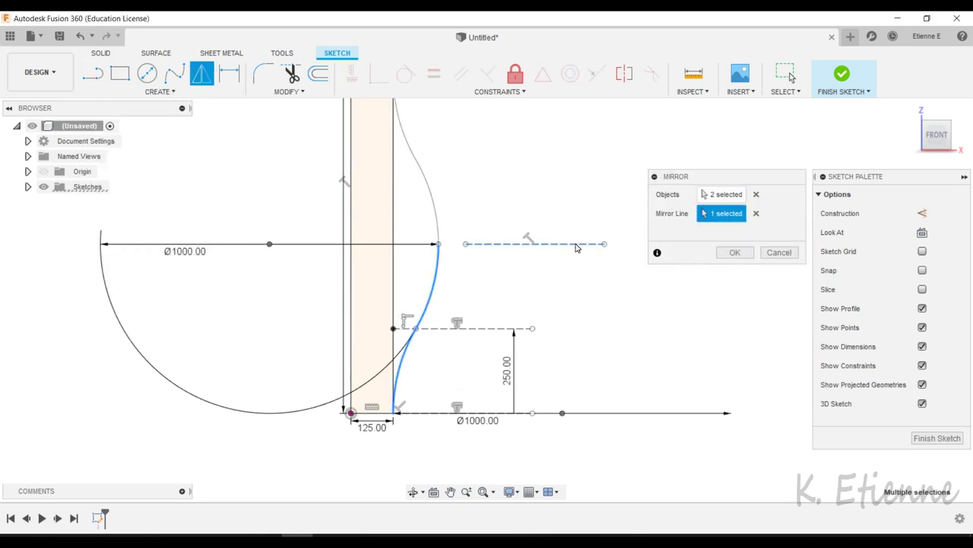
{"action": "left_click", "coordinate": [732, 253]}
{"action": "middle_click_drag", "start_coordinate": [634, 278], "coordinate": [559, 342]}
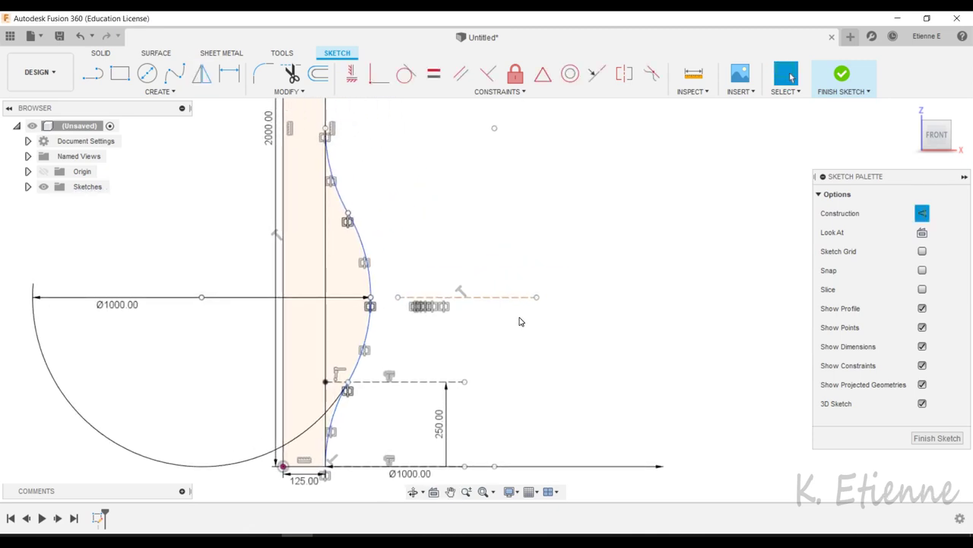
Step: Copy both wave arcs from the bottom point to the top point 2000 up, then finish the sketch
{"action": "key", "text": "m"}
{"action": "left_click", "coordinate": [335, 410]}
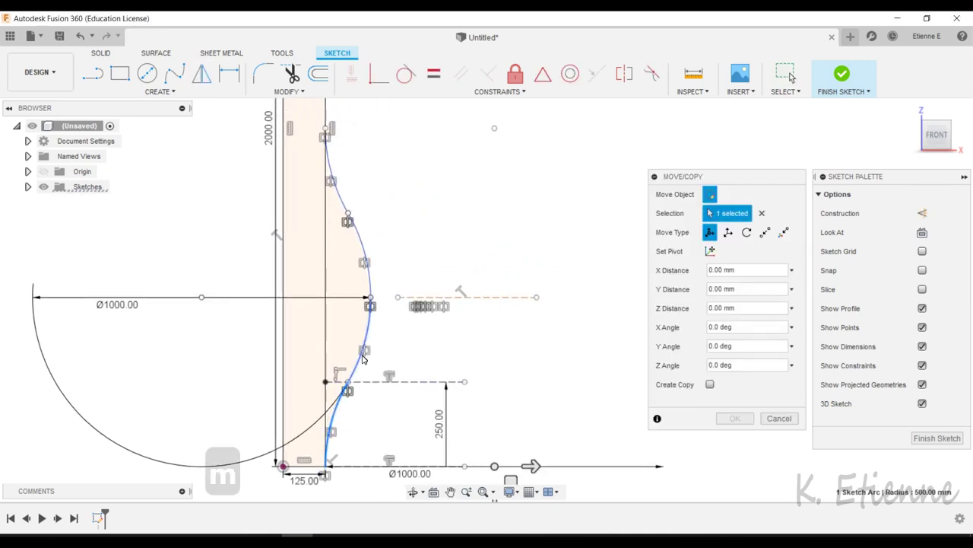
{"action": "left_click", "coordinate": [371, 283]}
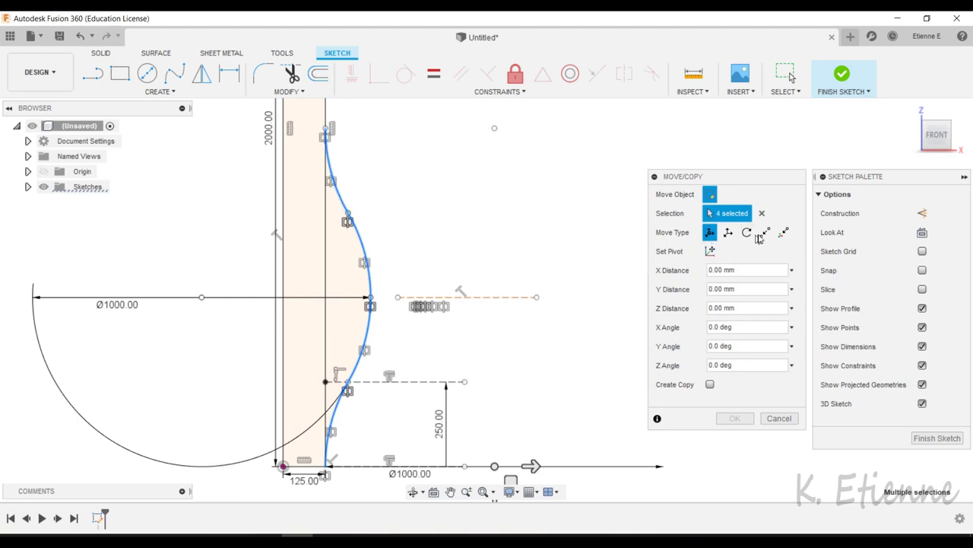
{"action": "left_click", "coordinate": [764, 233]}
{"action": "left_click", "coordinate": [709, 290]}
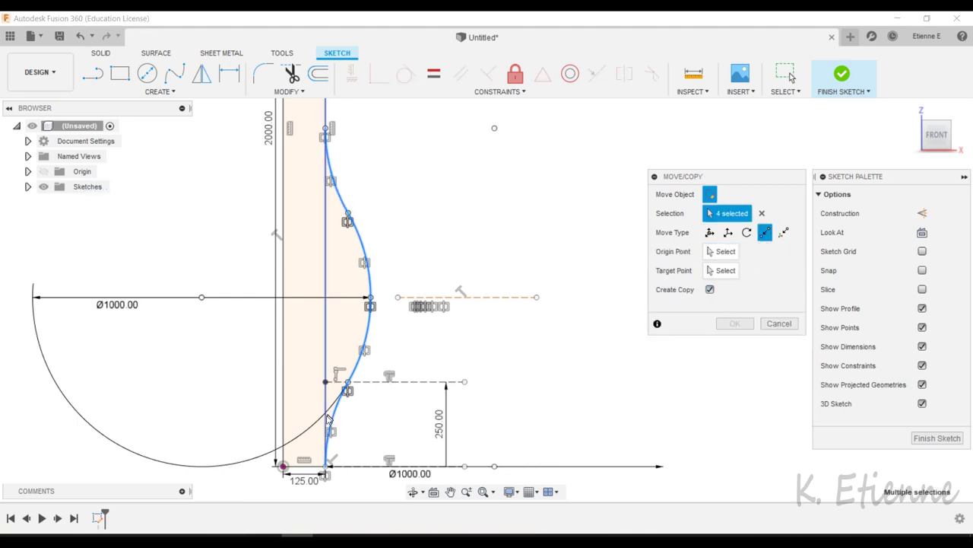
{"action": "left_click", "coordinate": [722, 251]}
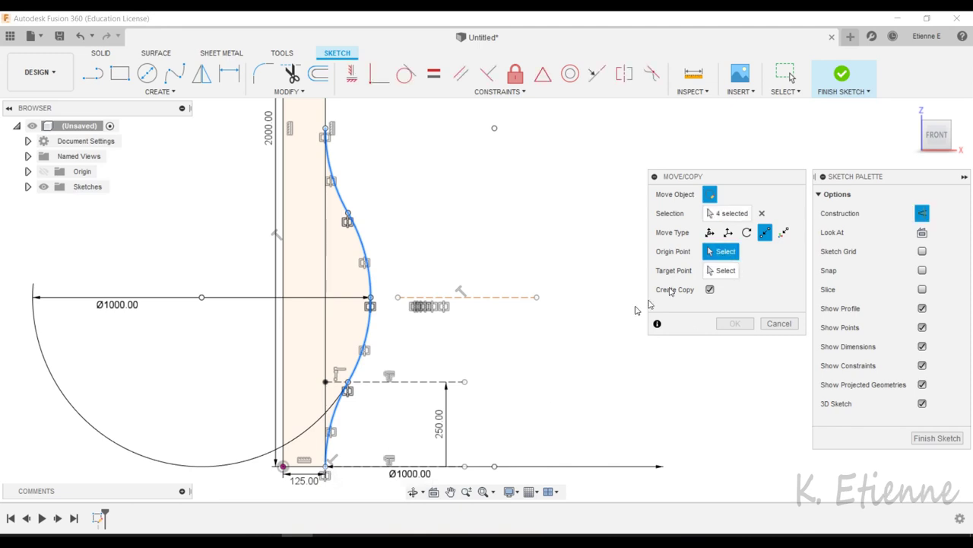
{"action": "left_click", "coordinate": [327, 471]}
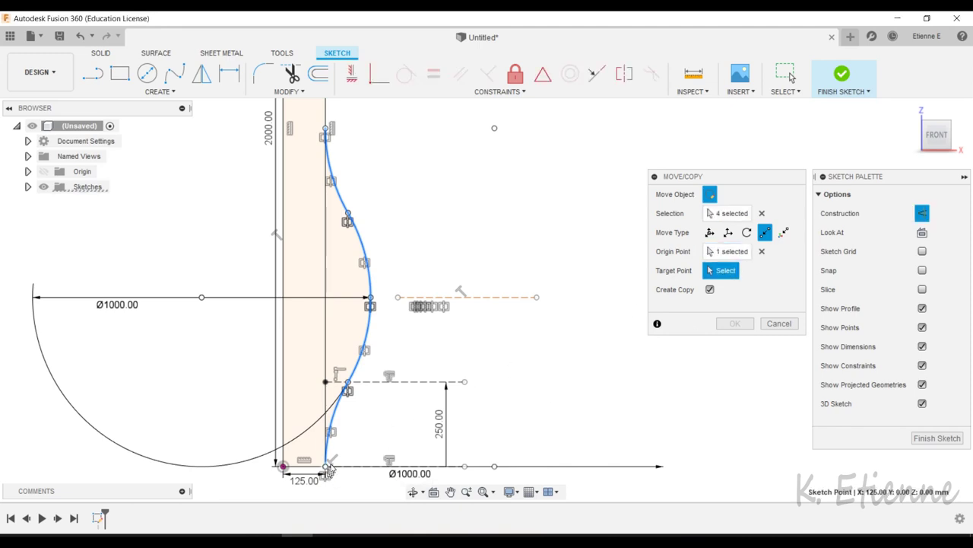
{"action": "left_click", "coordinate": [326, 129]}
{"action": "scroll", "coordinate": [582, 311], "scroll_direction": "down", "scroll_amount": 3}
{"action": "middle_click_drag", "start_coordinate": [582, 311], "coordinate": [521, 352]}
{"action": "left_click", "coordinate": [737, 327]}
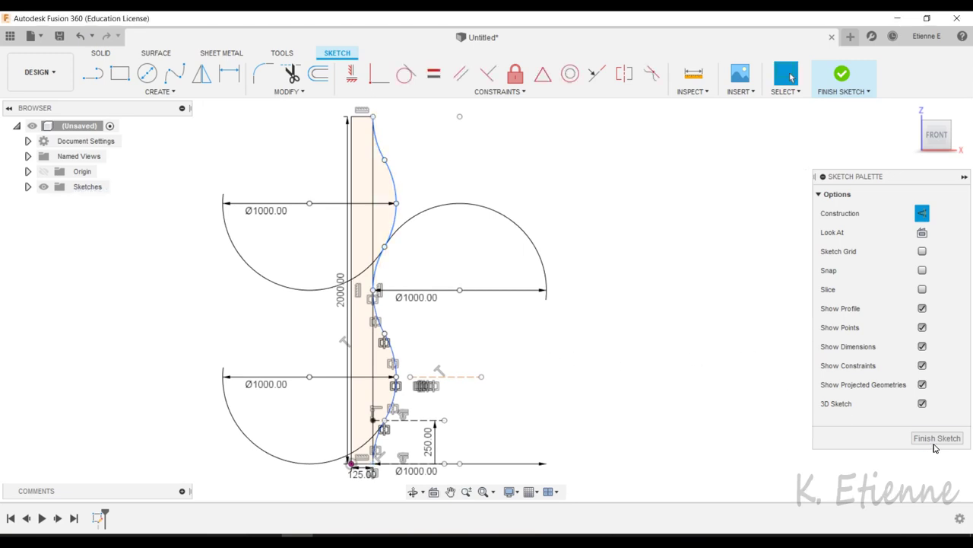
{"action": "left_click", "coordinate": [937, 438]}
Step: Revolve the rectangle and both curved profiles 360° about the straight edge
{"action": "left_click", "coordinate": [147, 73]}
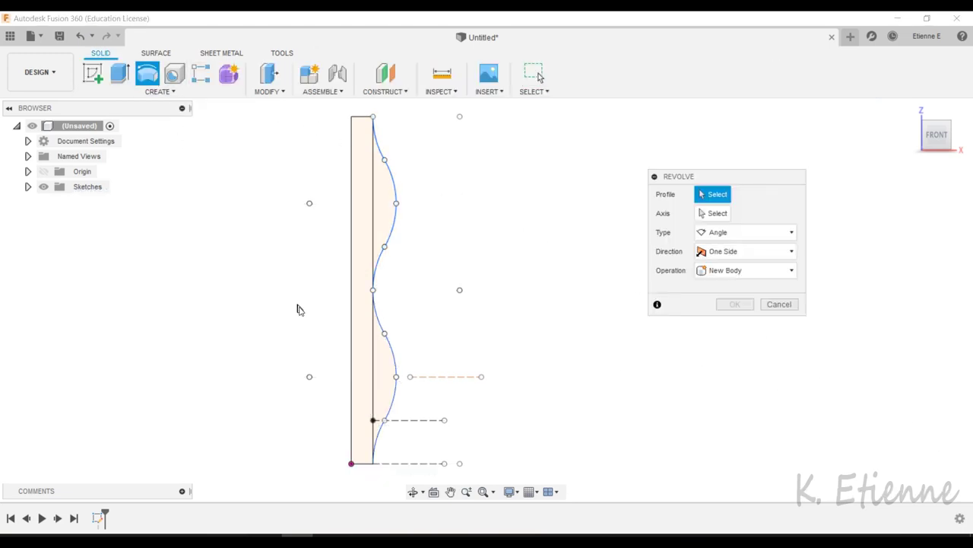
{"action": "left_click", "coordinate": [361, 360]}
{"action": "left_click", "coordinate": [378, 365]}
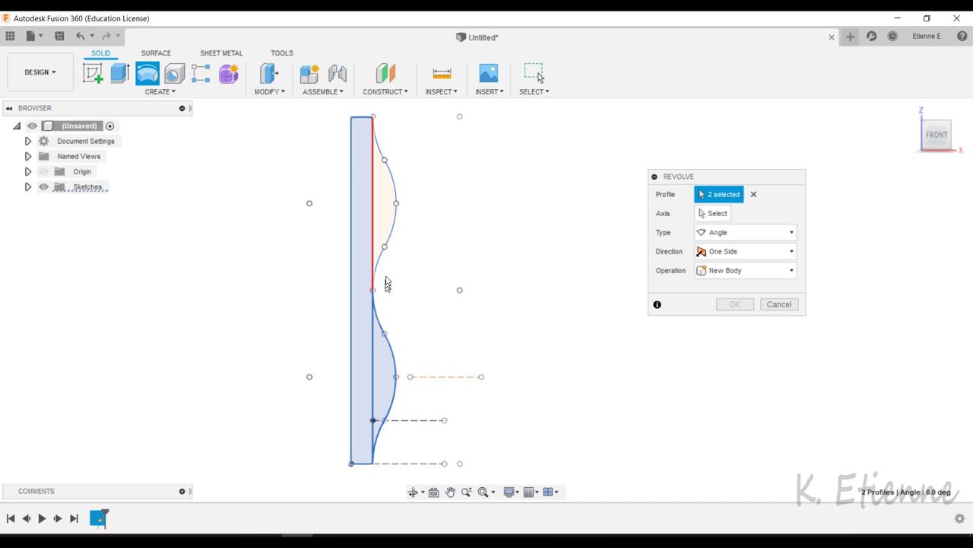
{"action": "left_click", "coordinate": [386, 228]}
{"action": "left_click", "coordinate": [715, 213]}
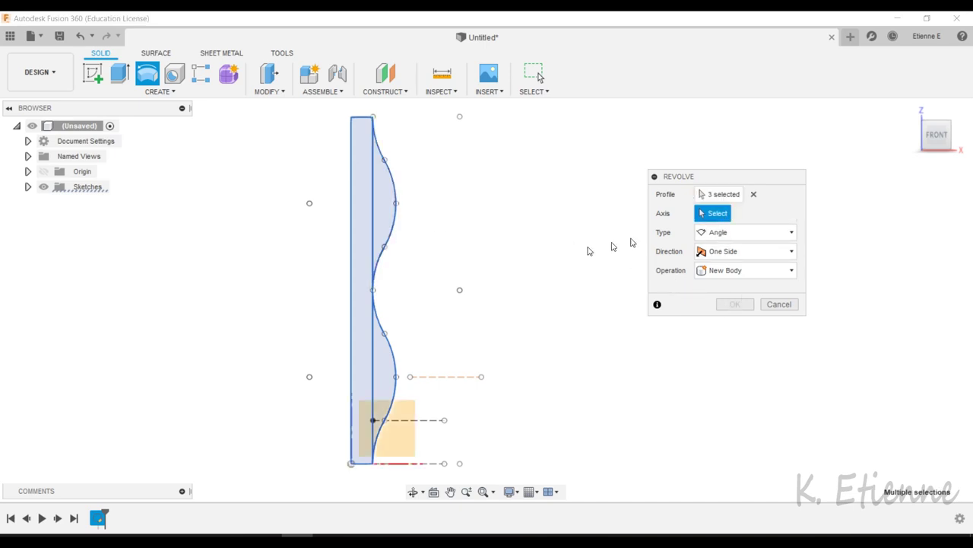
{"action": "left_click", "coordinate": [351, 311]}
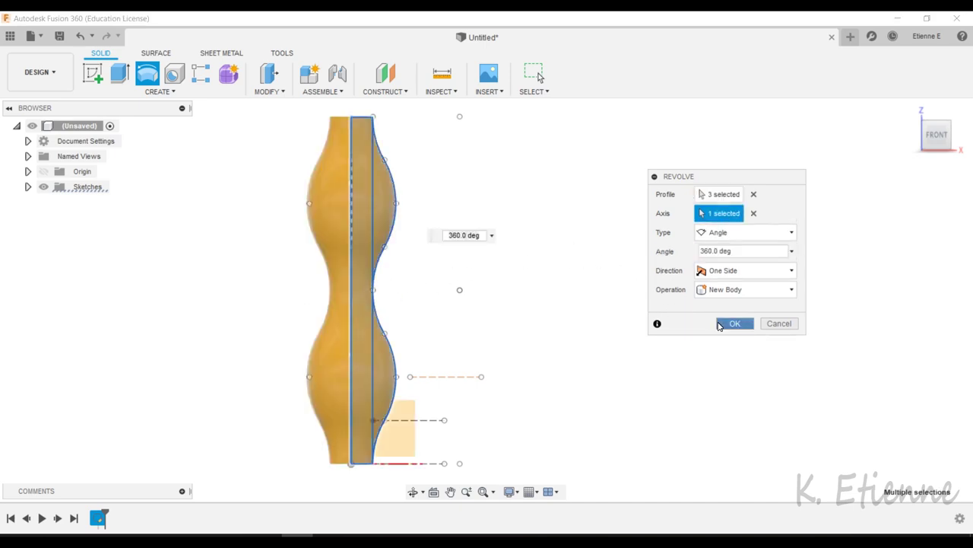
{"action": "left_click", "coordinate": [719, 326]}
{"action": "middle_click_drag", "start_coordinate": [601, 281], "coordinate": [558, 313], "text": "shift"}
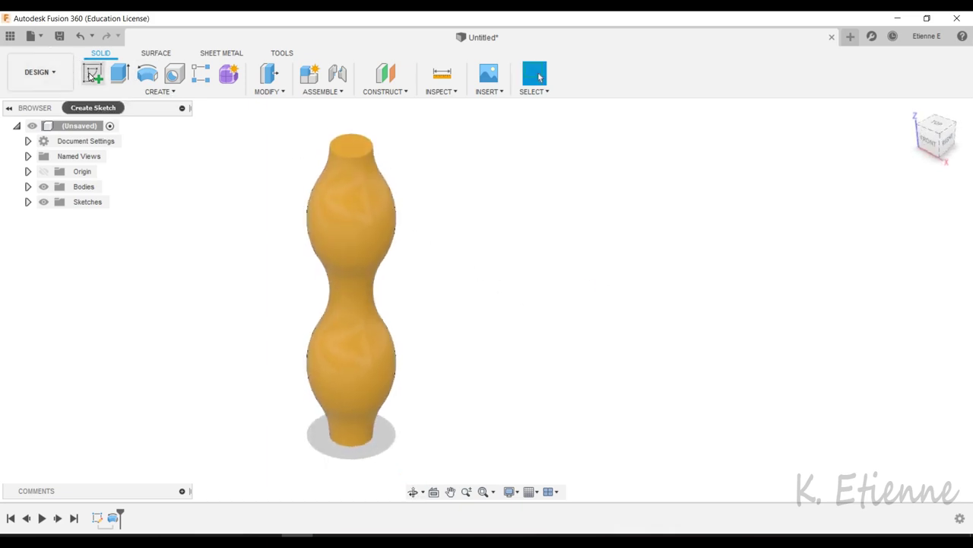
Step: On the front plane, sketch a 1990 mm vertical line up from the bottom centre
{"action": "left_click", "coordinate": [92, 72]}
{"action": "left_click", "coordinate": [378, 423]}
{"action": "middle_click_drag", "start_coordinate": [257, 251], "coordinate": [143, 324]}
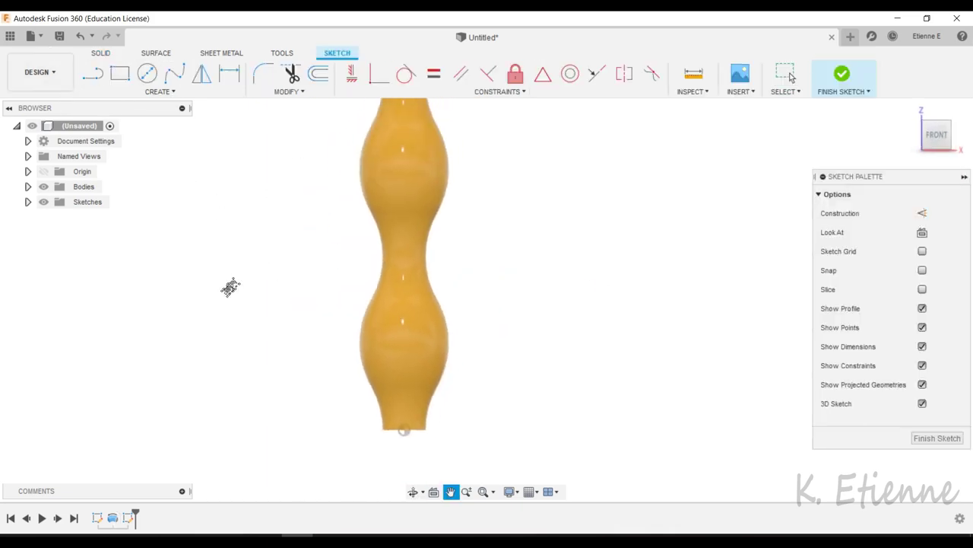
{"action": "left_click", "coordinate": [102, 72]}
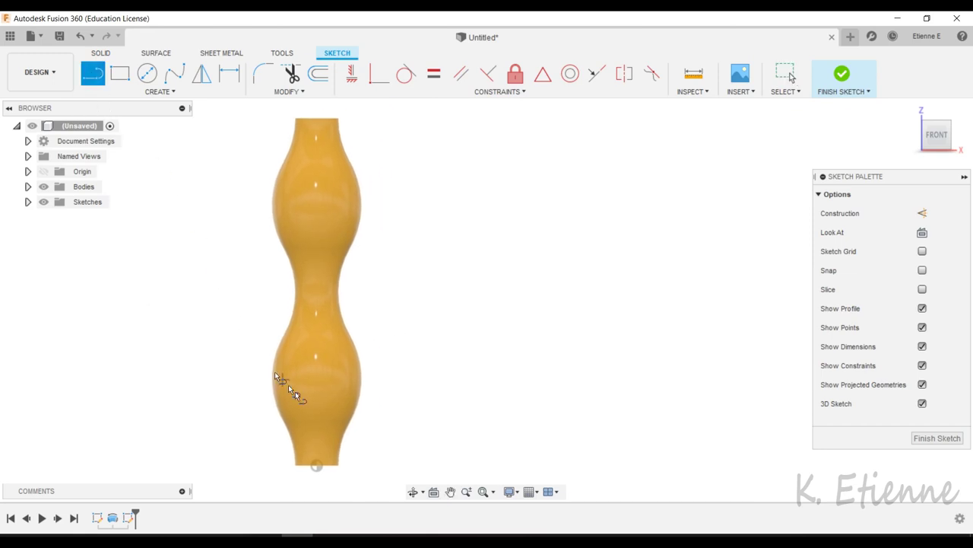
{"action": "left_click", "coordinate": [316, 464]}
{"action": "type", "text": "1"}
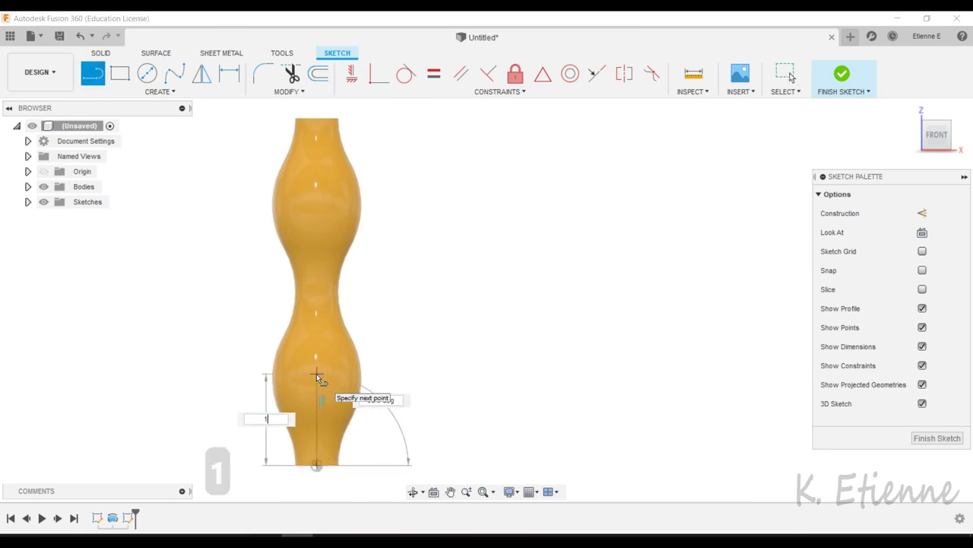
{"action": "type", "text": "990"}
{"action": "key", "text": "Return"}
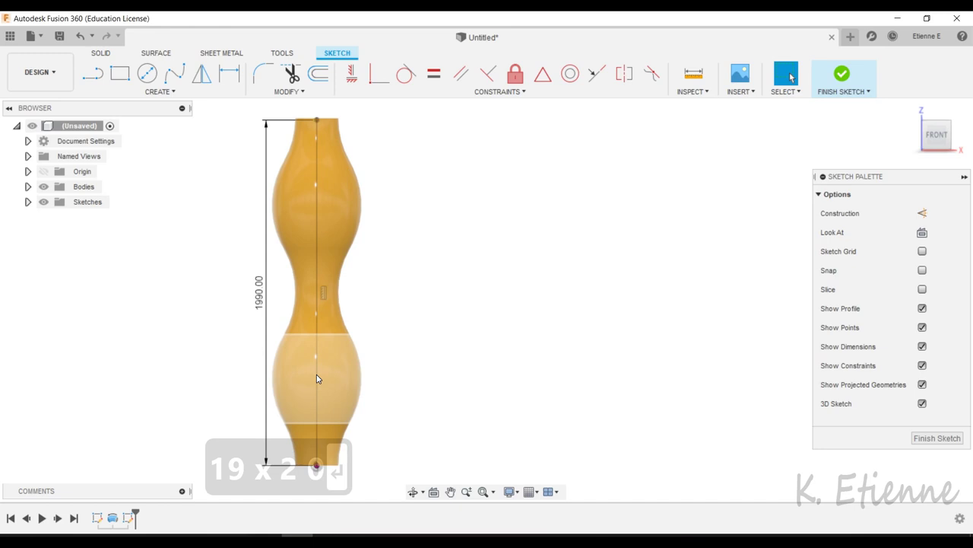
{"action": "scroll", "coordinate": [317, 378], "scroll_direction": "down", "scroll_amount": 1}
{"action": "left_click", "coordinate": [940, 438]}
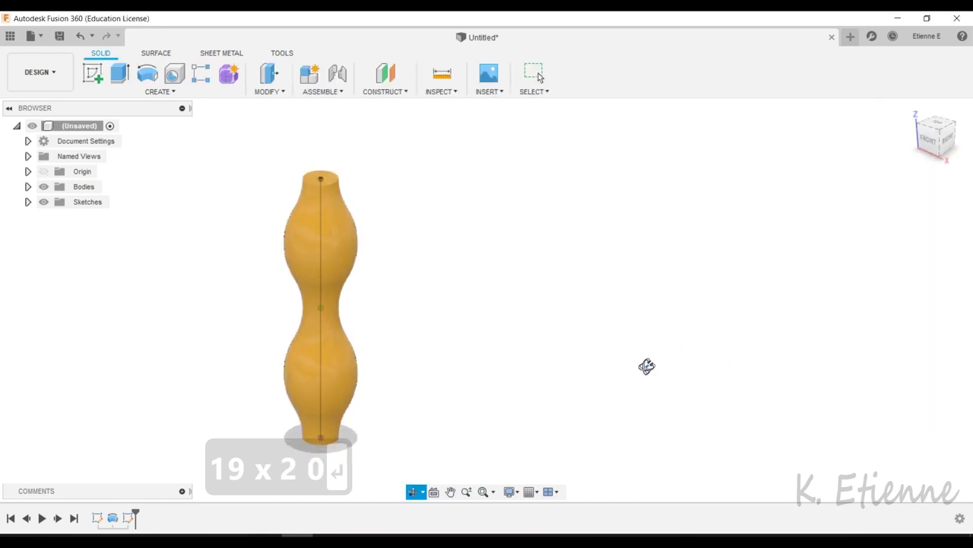
Step: On the base plane, sketch a radial line from the centre out past the body, then hide Body1
{"action": "left_click", "coordinate": [88, 73]}
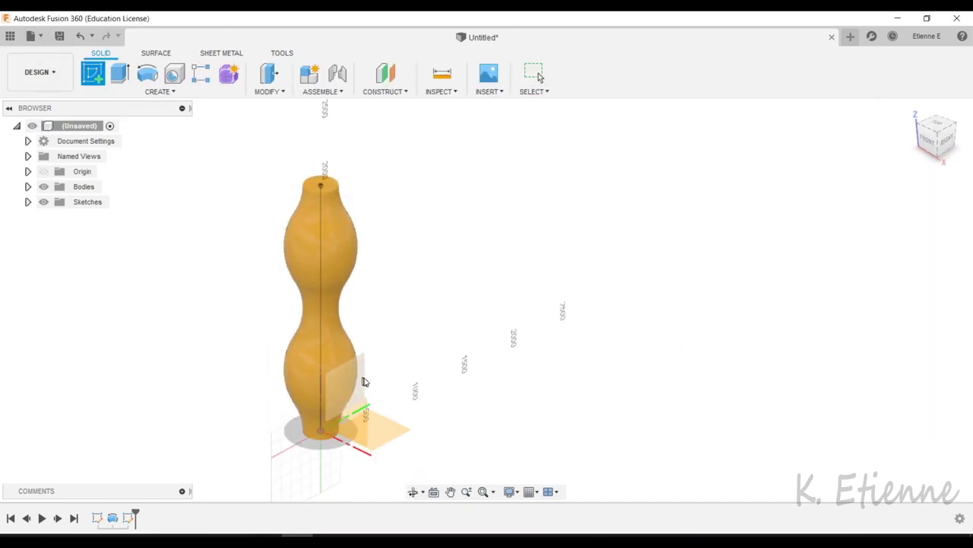
{"action": "left_click", "coordinate": [379, 405]}
{"action": "scroll", "coordinate": [502, 312], "scroll_direction": "up", "scroll_amount": 2}
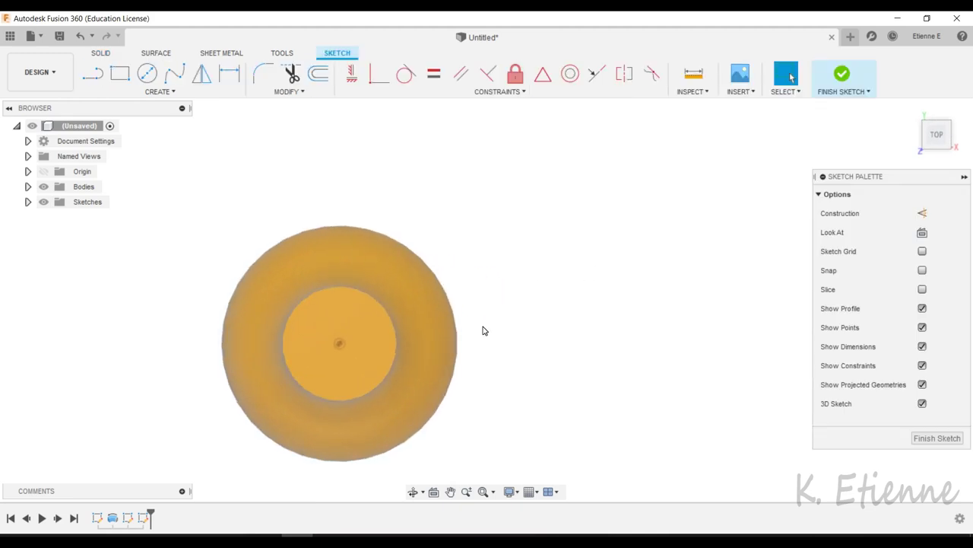
{"action": "scroll", "coordinate": [487, 323], "scroll_direction": "up", "scroll_amount": 1}
{"action": "left_click", "coordinate": [92, 74]}
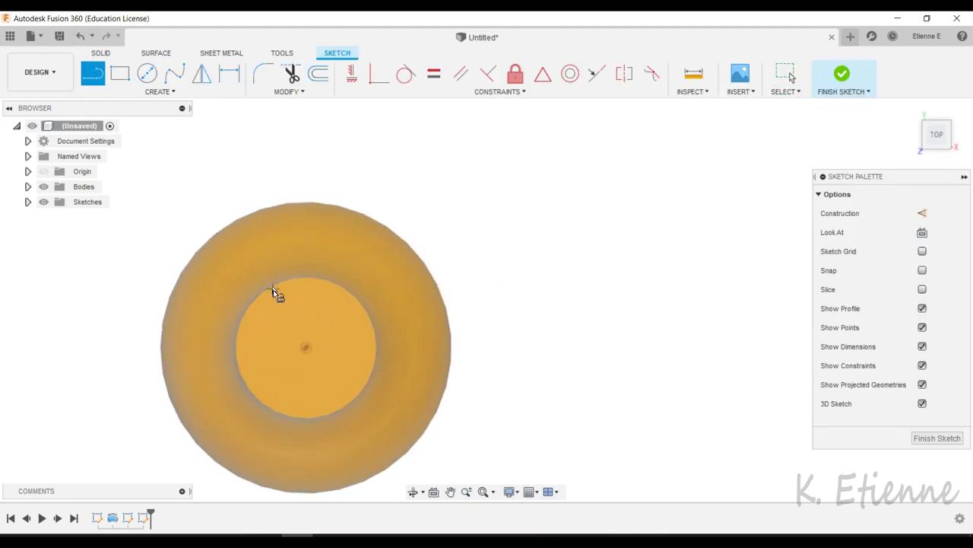
{"action": "left_click", "coordinate": [305, 348]}
{"action": "left_click", "coordinate": [487, 347]}
{"action": "left_click", "coordinate": [487, 377]}
{"action": "left_click", "coordinate": [937, 438]}
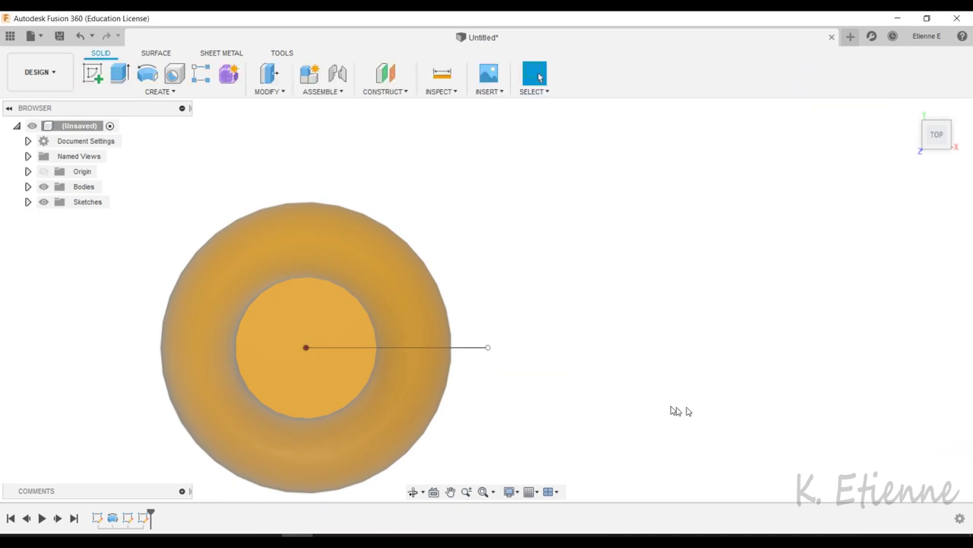
{"action": "mouse_move", "coordinate": [589, 370]}
{"action": "middle_mouse_down", "text": "shift"}
{"action": "mouse_move", "coordinate": [567, 383]}
{"action": "mouse_move", "coordinate": [560, 286]}
{"action": "mouse_move", "coordinate": [644, 333]}
{"action": "mouse_move", "coordinate": [573, 315]}
{"action": "mouse_move", "coordinate": [606, 307]}
{"action": "middle_mouse_up", "text": "shift"}
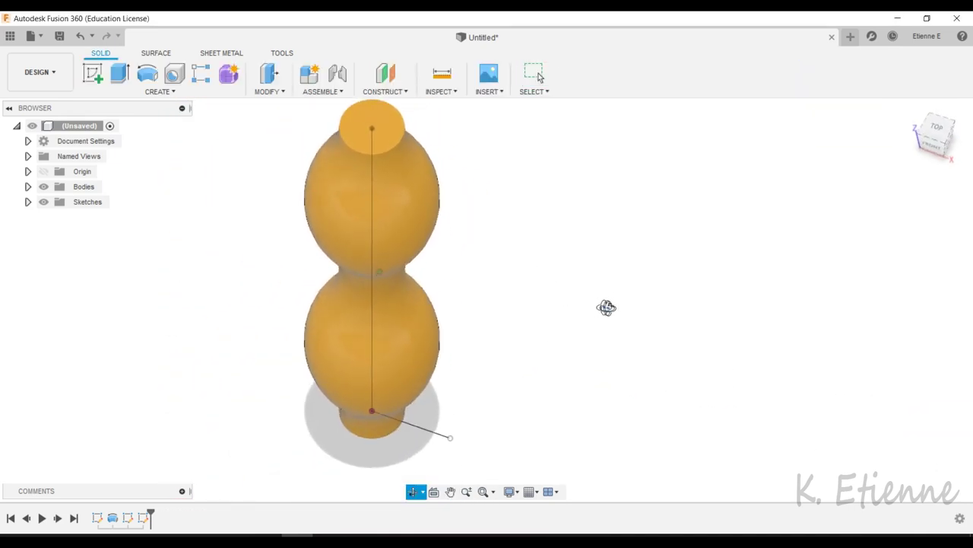
{"action": "left_click", "coordinate": [28, 186]}
{"action": "left_click", "coordinate": [58, 202]}
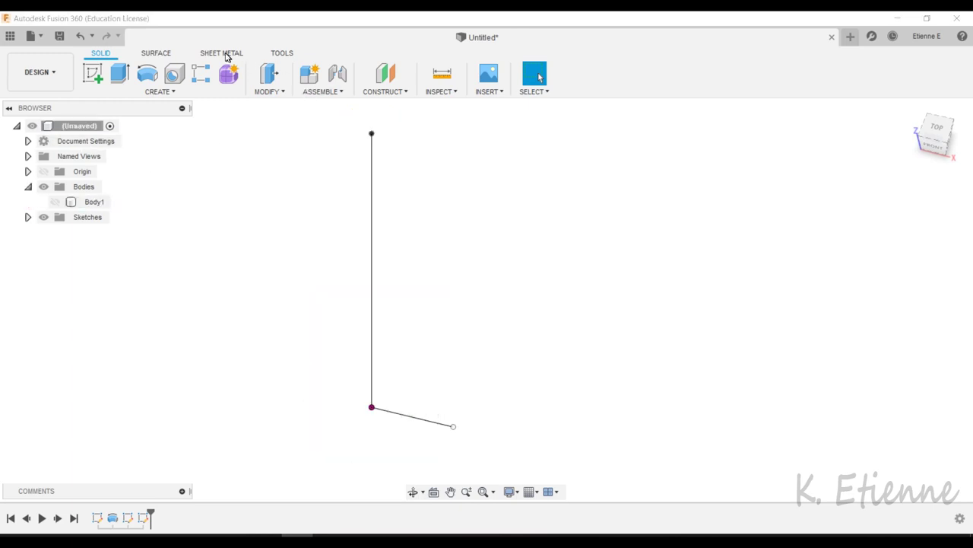
Step: Sweep the short line along the vertical line with a 15*360° twist, then show Body1 again
{"action": "left_click", "coordinate": [157, 54]}
{"action": "left_click", "coordinate": [141, 92]}
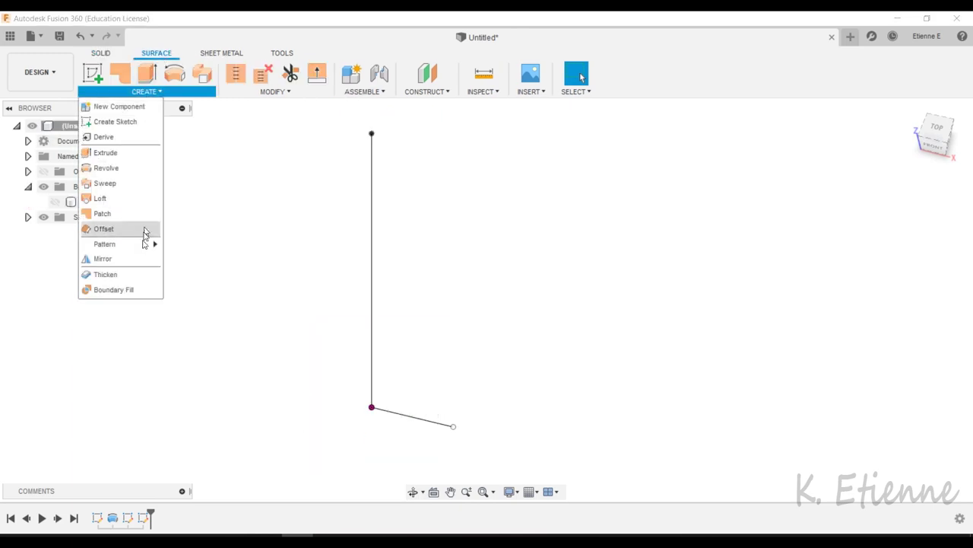
{"action": "left_click", "coordinate": [105, 183]}
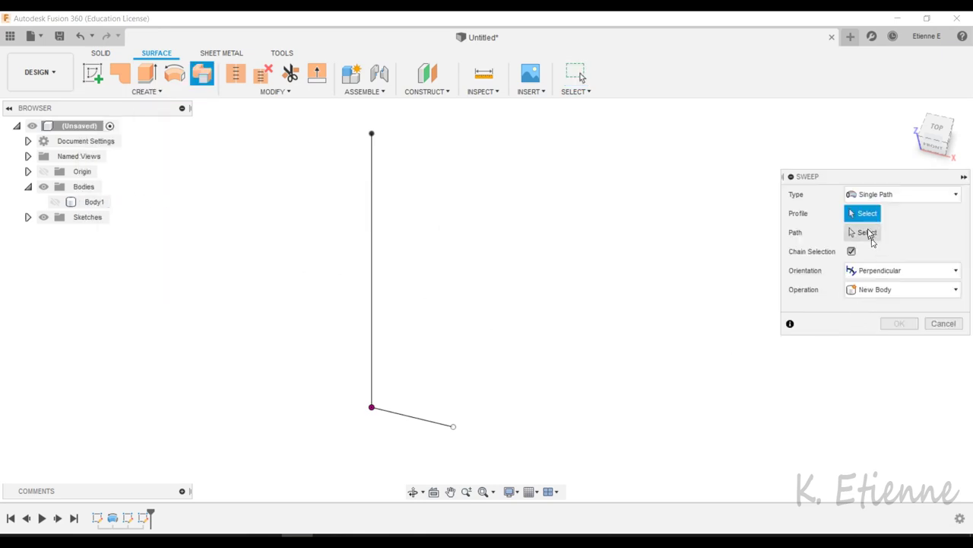
{"action": "left_click", "coordinate": [411, 416]}
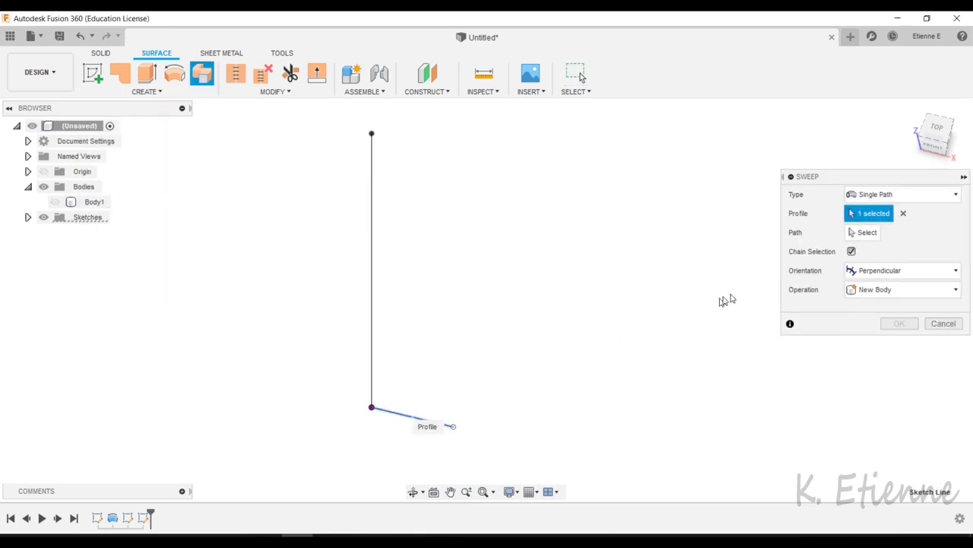
{"action": "left_click", "coordinate": [867, 232]}
{"action": "left_click", "coordinate": [373, 280]}
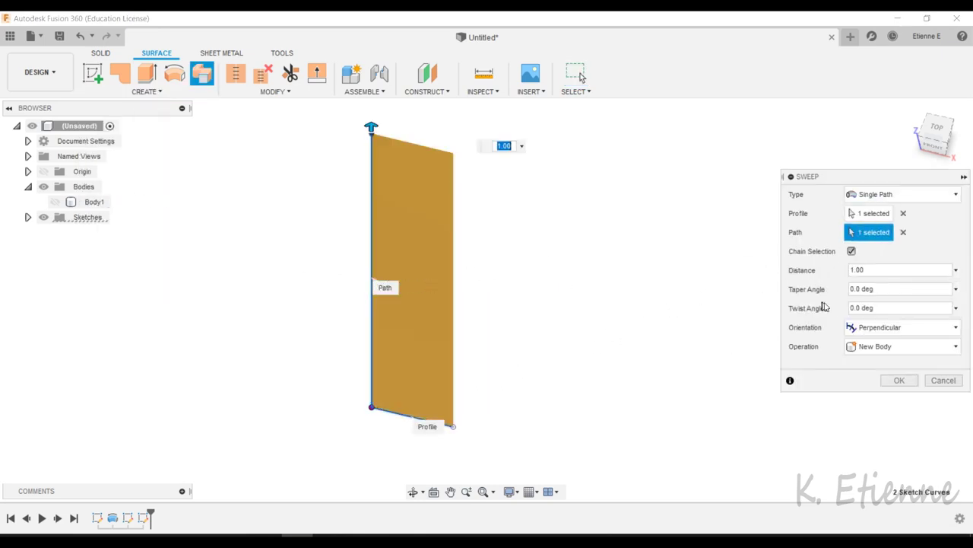
{"action": "type", "text": "15 "}
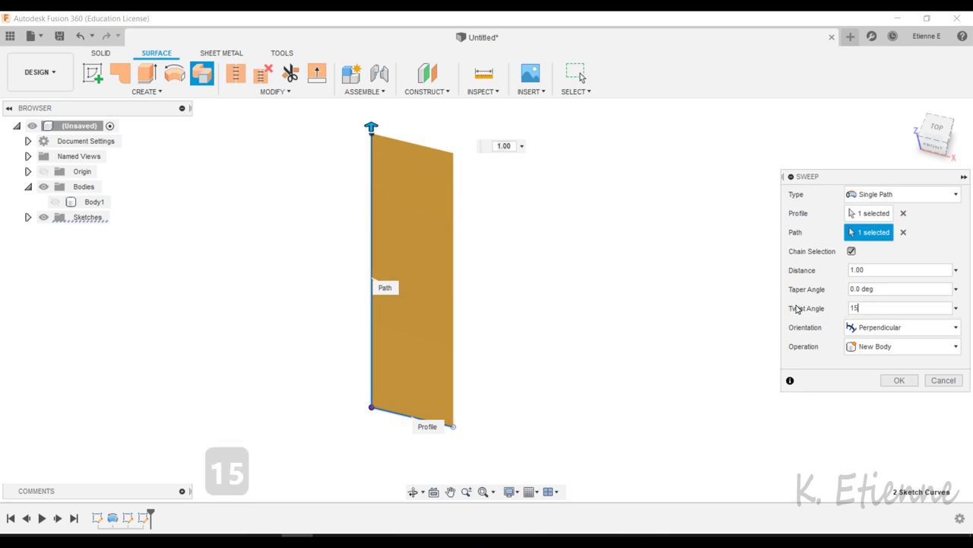
{"action": "type", "text": "*"}
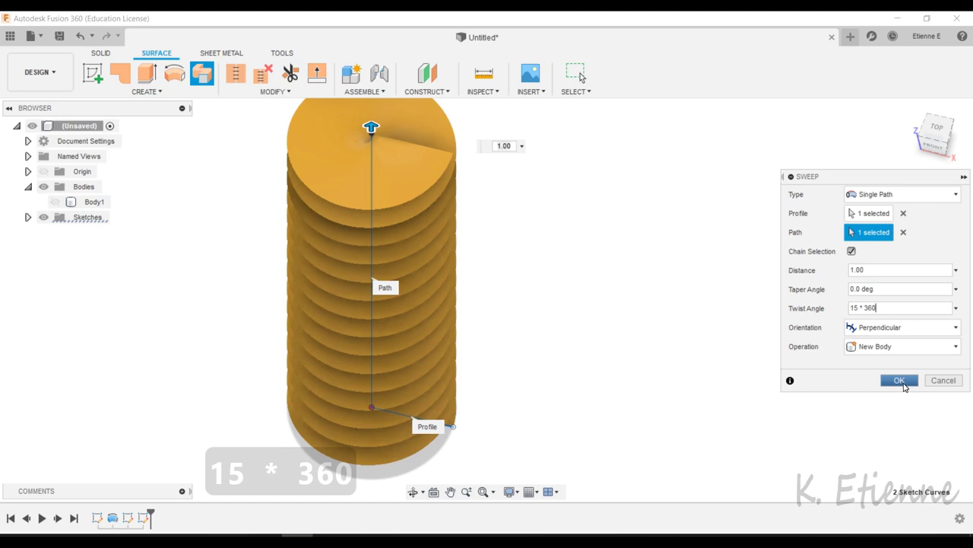
{"action": "left_click", "coordinate": [904, 388]}
{"action": "mouse_move", "coordinate": [652, 396]}
{"action": "middle_mouse_down", "text": "shift"}
{"action": "mouse_move", "coordinate": [618, 348]}
{"action": "mouse_move", "coordinate": [298, 326]}
{"action": "middle_mouse_up", "text": "shift"}
{"action": "left_click", "coordinate": [55, 202]}
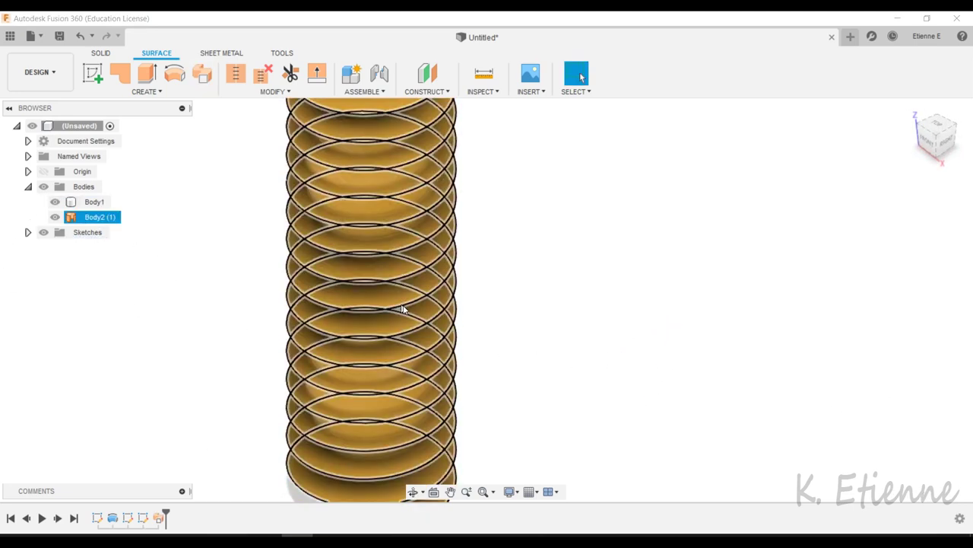
Step: Move the helical surface Body2 75.423 mm higher along Z
{"action": "mouse_move", "coordinate": [402, 311]}
{"action": "middle_mouse_down", "text": "shift"}
{"action": "mouse_move", "coordinate": [295, 237]}
{"action": "mouse_move", "coordinate": [293, 206]}
{"action": "mouse_move", "coordinate": [274, 249]}
{"action": "middle_mouse_up", "text": "shift"}
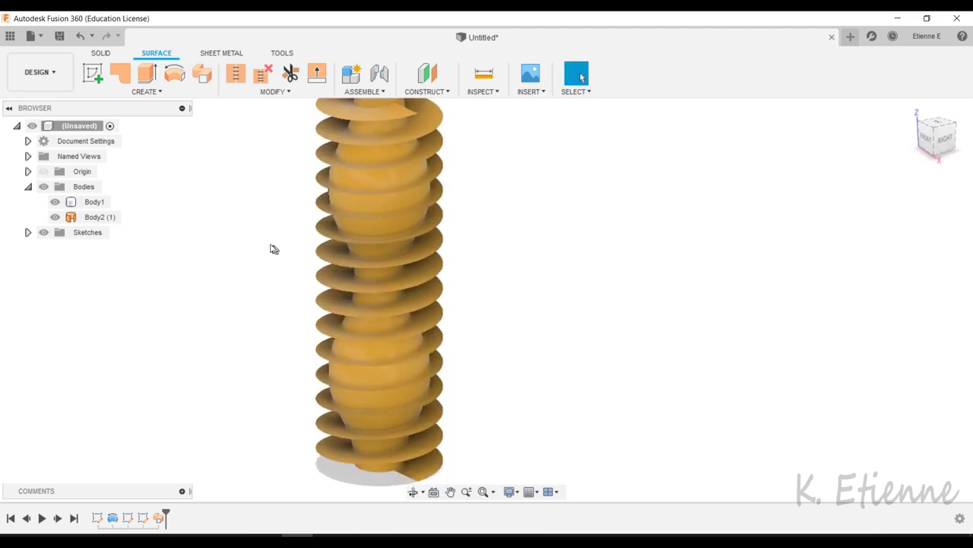
{"action": "left_click", "coordinate": [89, 218]}
{"action": "key", "text": "m"}
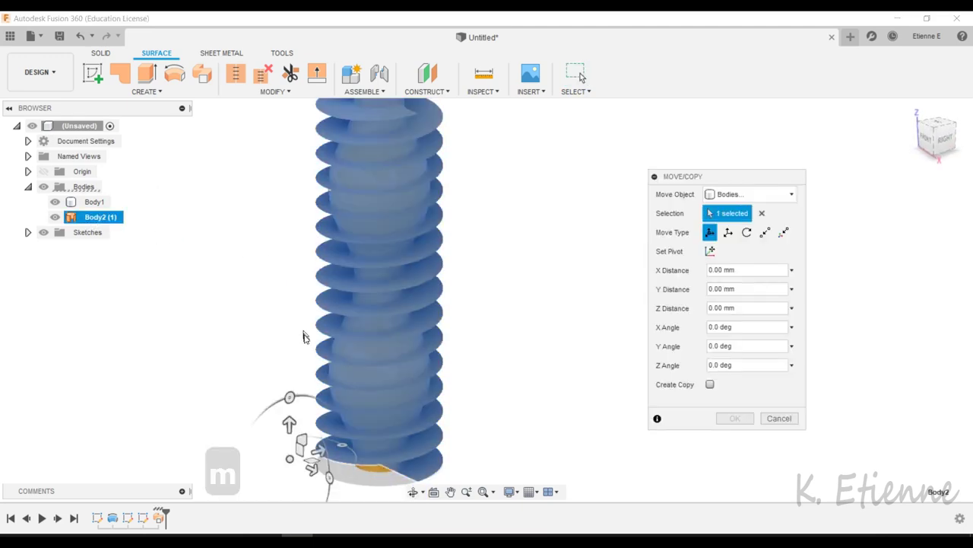
{"action": "left_click_drag", "start_coordinate": [289, 417], "coordinate": [286, 399]}
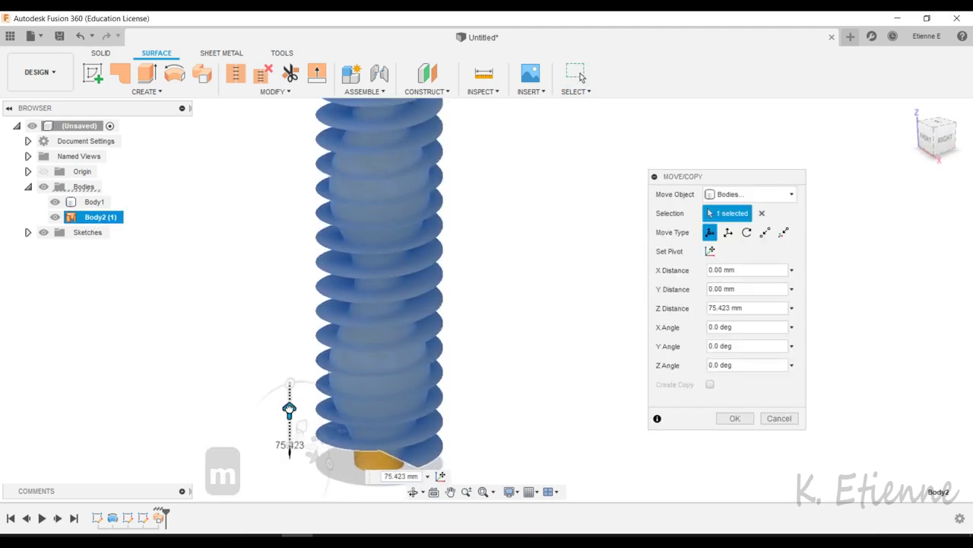
{"action": "type", "text": "5"}
{"action": "left_click", "coordinate": [735, 418]}
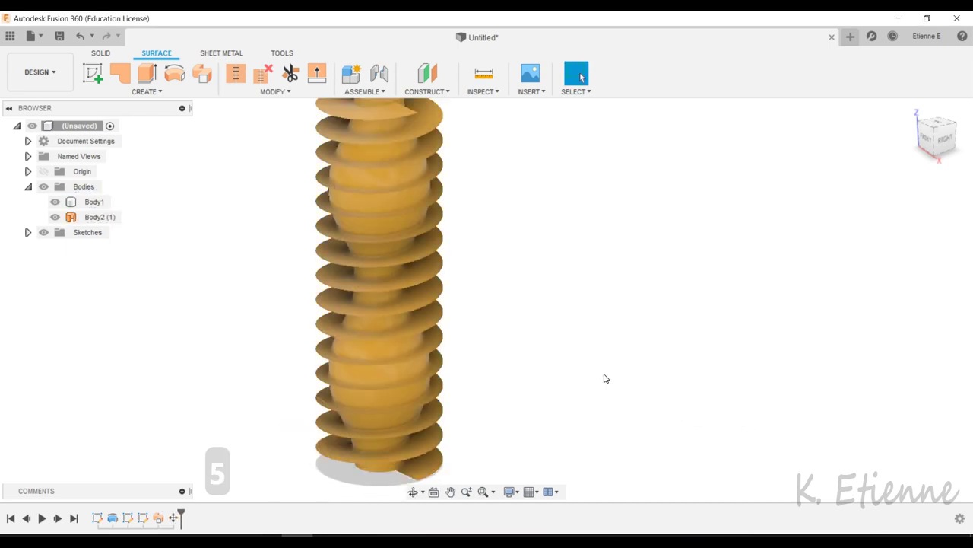
{"action": "key", "text": "Escape"}
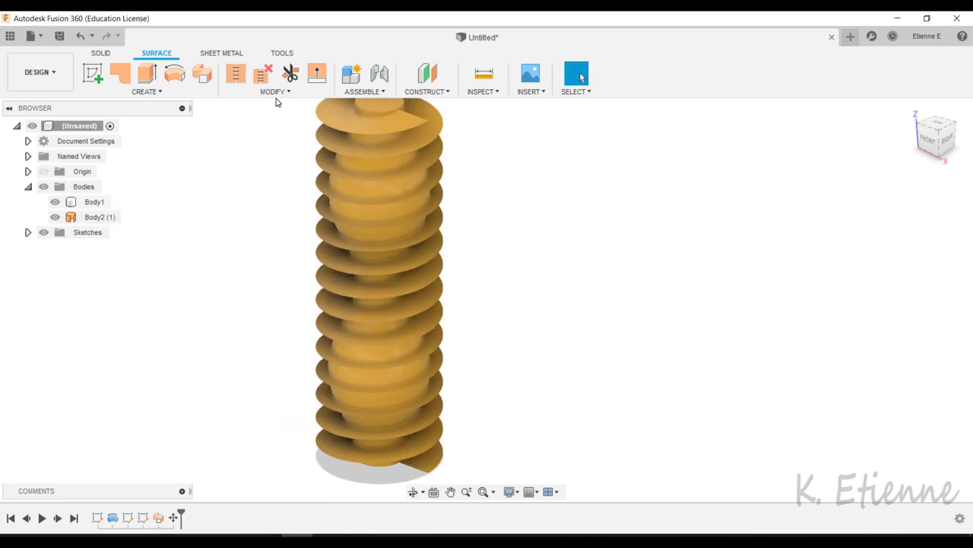
Step: Split the threaded body's face using Body1 as the splitting tool
{"action": "left_click", "coordinate": [276, 92]}
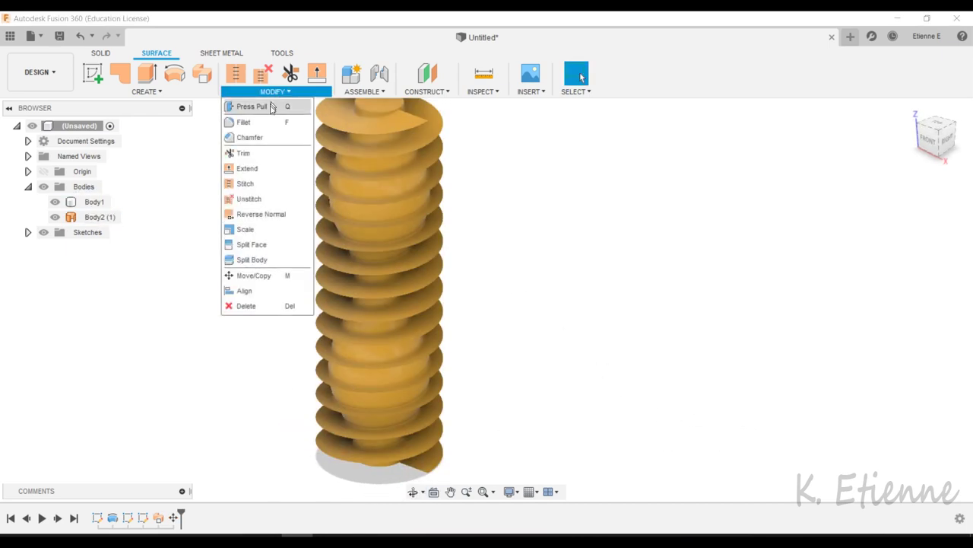
{"action": "left_click", "coordinate": [257, 248]}
{"action": "left_click", "coordinate": [428, 467]}
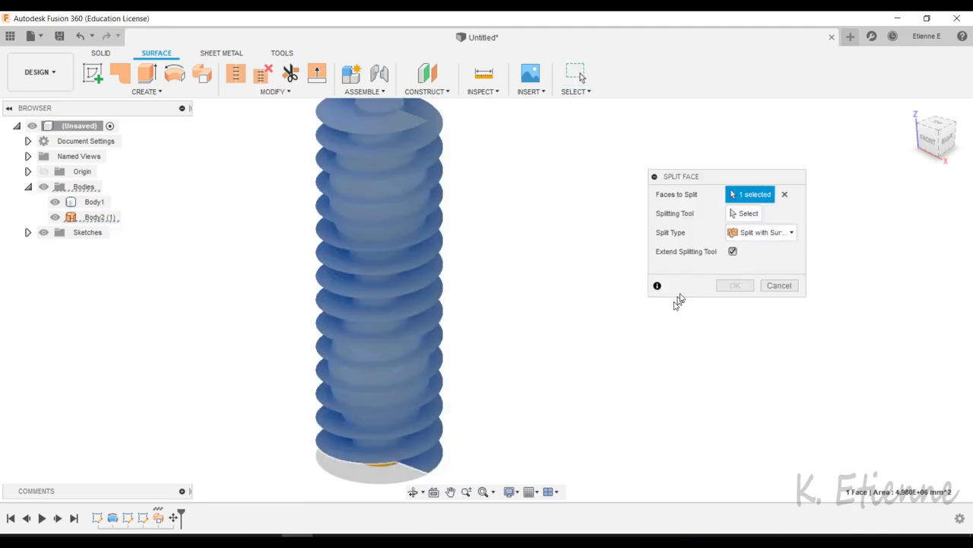
{"action": "left_click", "coordinate": [741, 214]}
{"action": "left_click", "coordinate": [94, 203]}
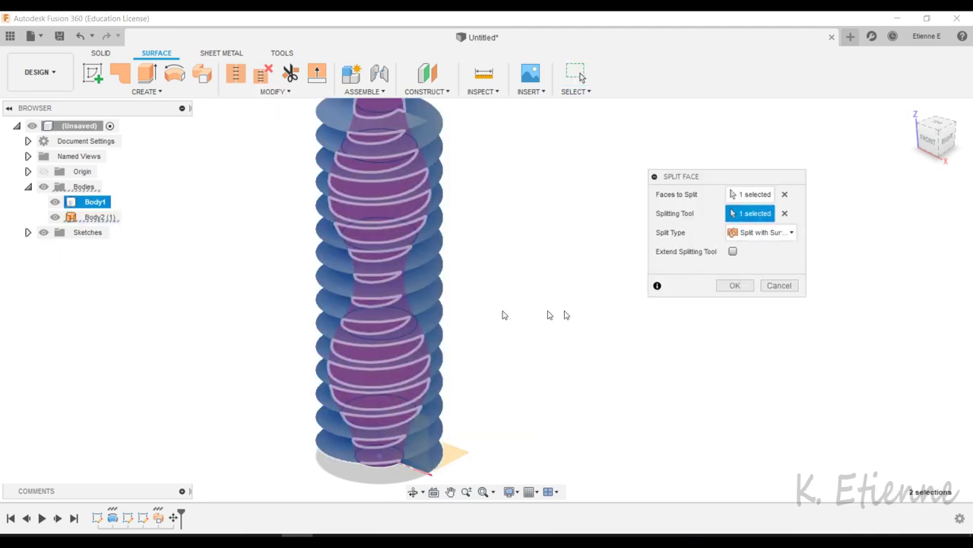
{"action": "left_click", "coordinate": [719, 285]}
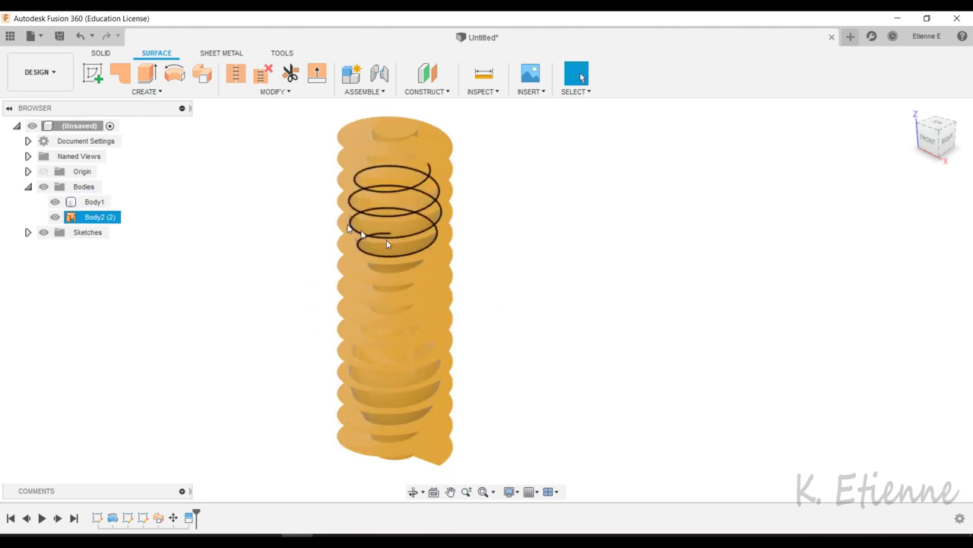
Step: Start a new sketch and orbit to a side view of the threaded body
{"action": "left_click", "coordinate": [92, 73]}
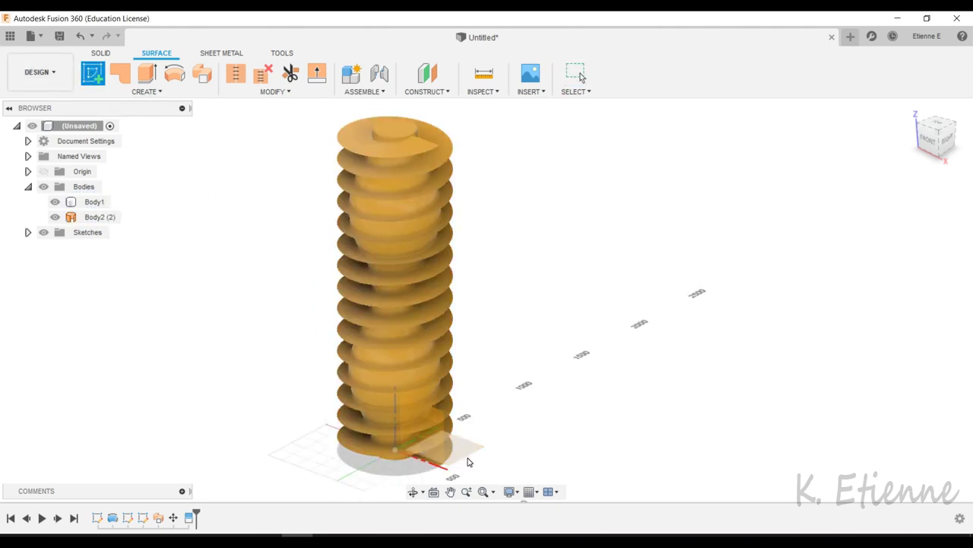
{"action": "left_click", "coordinate": [469, 454]}
{"action": "scroll", "coordinate": [586, 365], "scroll_direction": "up", "scroll_amount": 3}
{"action": "mouse_move", "coordinate": [595, 402]}
{"action": "middle_mouse_down", "text": "shift"}
{"action": "mouse_move", "coordinate": [554, 342]}
{"action": "mouse_move", "coordinate": [597, 223]}
{"action": "middle_mouse_up", "text": "shift"}
{"action": "scroll", "coordinate": [517, 343], "scroll_direction": "down", "scroll_amount": 2}
{"action": "scroll", "coordinate": [517, 330], "scroll_direction": "down", "scroll_amount": 2}
{"action": "mouse_move", "coordinate": [517, 330]}
{"action": "middle_mouse_down", "text": "shift"}
{"action": "mouse_move", "coordinate": [519, 289]}
{"action": "mouse_move", "coordinate": [502, 304]}
{"action": "middle_mouse_up", "text": "shift"}
{"action": "scroll", "coordinate": [473, 355], "scroll_direction": "up", "scroll_amount": 2}
{"action": "scroll", "coordinate": [473, 355], "scroll_direction": "up", "scroll_amount": 2}
{"action": "middle_click_drag", "start_coordinate": [474, 354], "coordinate": [467, 387]}
Step: Include every helical split edge as 3D geometry, then hide Body2 and Body1
{"action": "left_click", "coordinate": [155, 92]}
{"action": "mouse_move", "coordinate": [118, 328]}
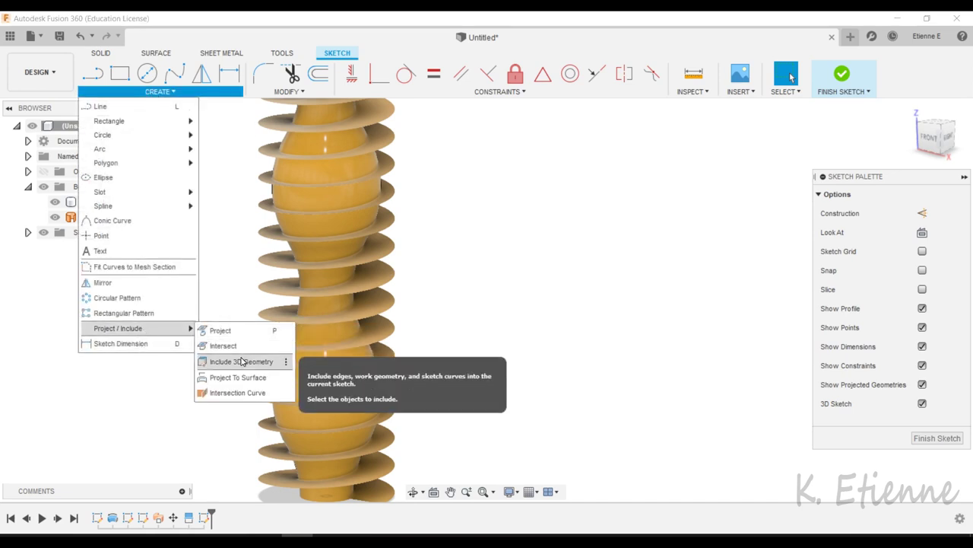
{"action": "left_click", "coordinate": [233, 362]}
{"action": "left_click", "coordinate": [333, 466]}
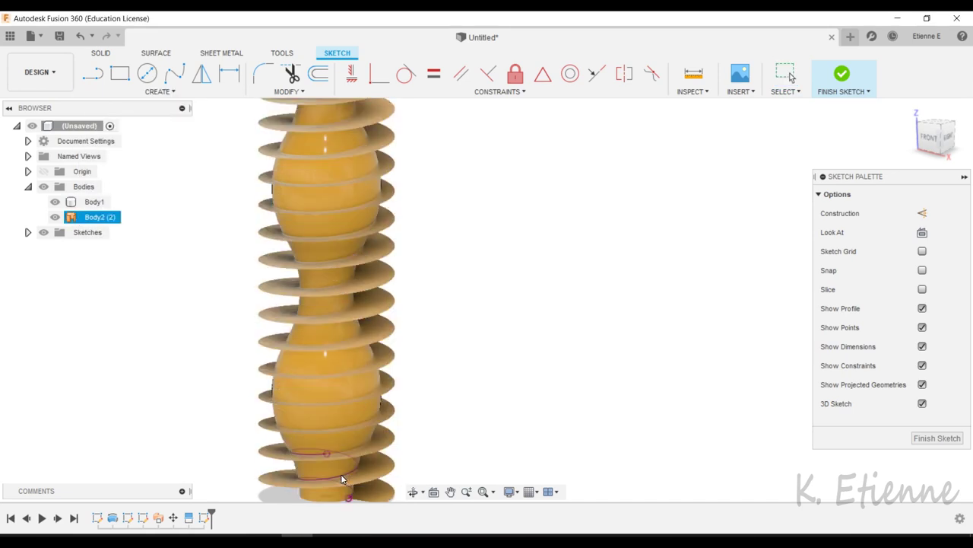
{"action": "left_click", "coordinate": [343, 477]}
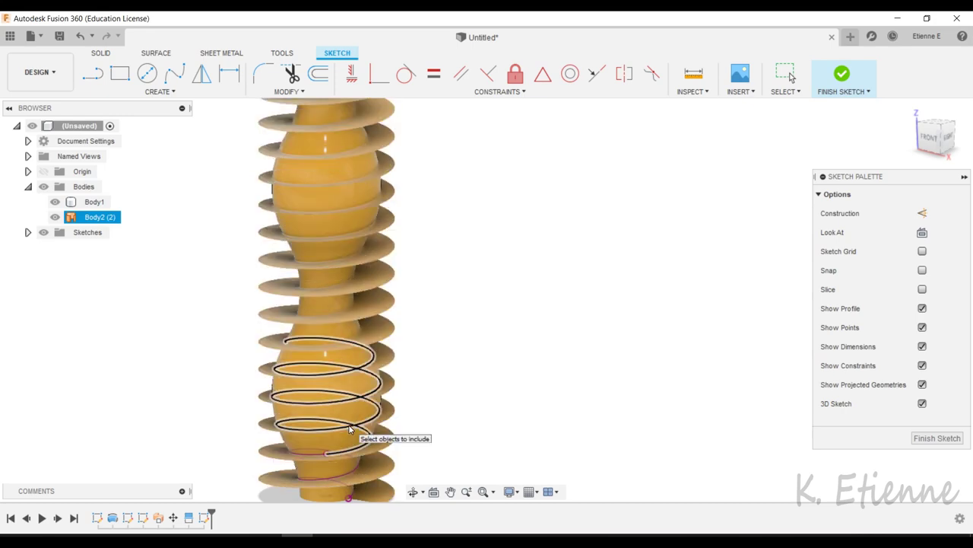
{"action": "left_click", "coordinate": [350, 430]}
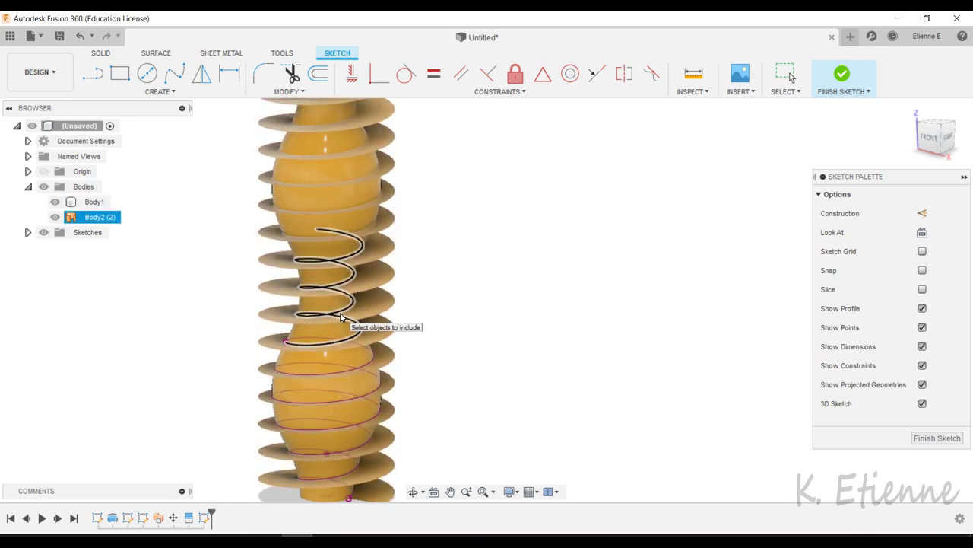
{"action": "left_click", "coordinate": [341, 317]}
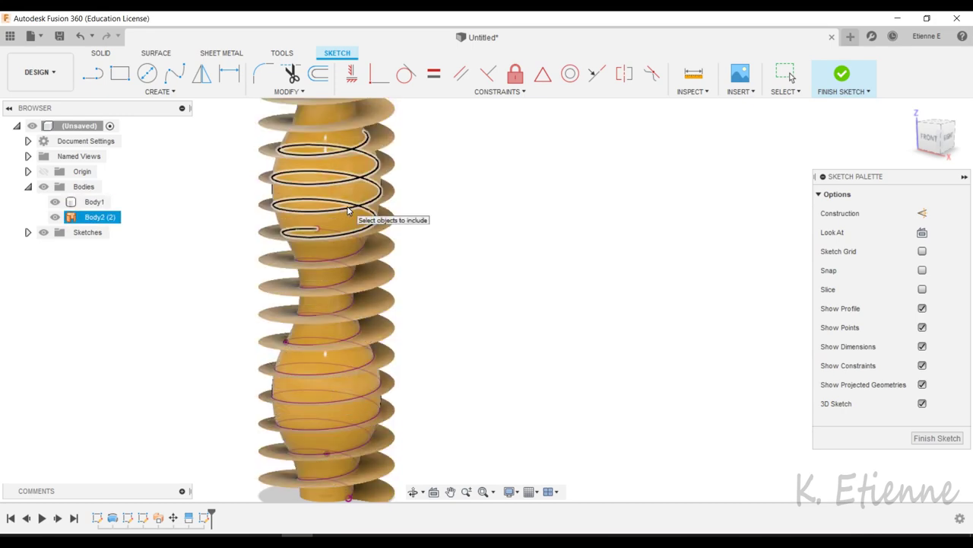
{"action": "left_click", "coordinate": [348, 210]}
{"action": "left_click", "coordinate": [346, 130]}
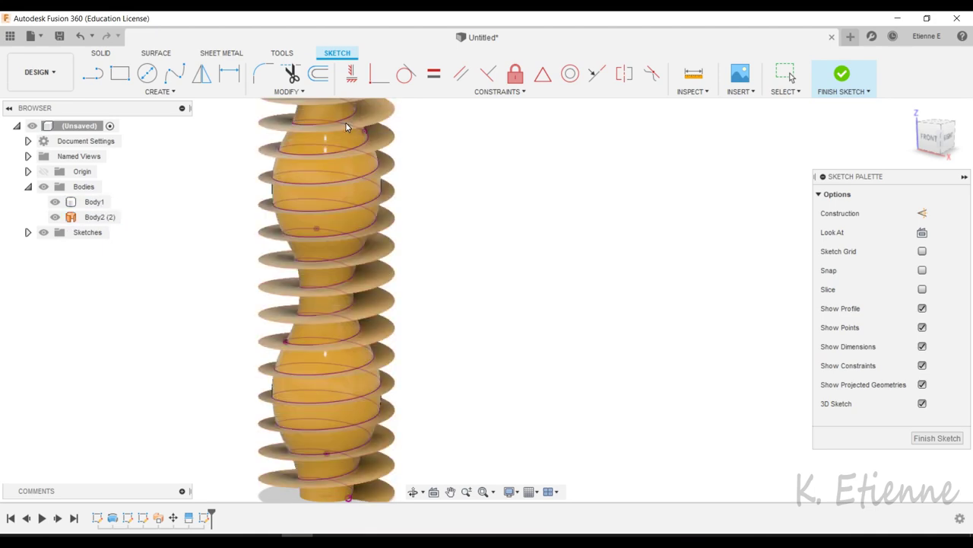
{"action": "scroll", "coordinate": [411, 293], "scroll_direction": "down", "scroll_amount": 2}
{"action": "left_click", "coordinate": [54, 217]}
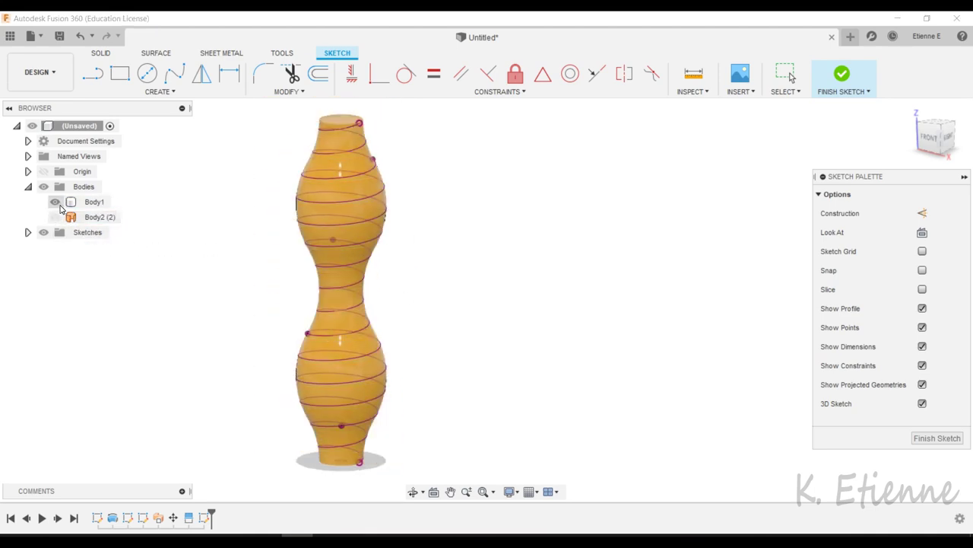
{"action": "left_click", "coordinate": [54, 202]}
{"action": "left_click_drag", "start_coordinate": [478, 287], "coordinate": [502, 359]}
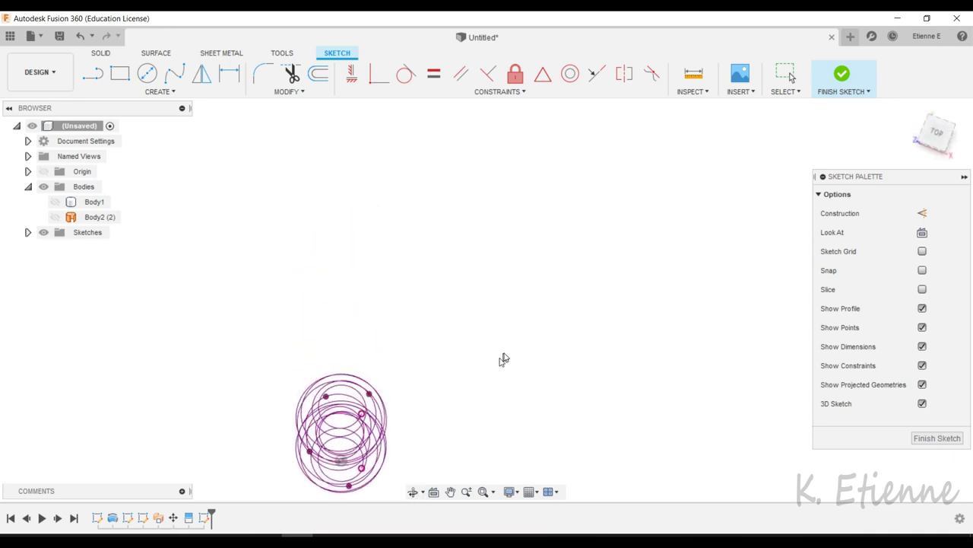
Step: From the top view, draw a 125 mm construction line out from the helix centre
{"action": "left_click", "coordinate": [934, 133]}
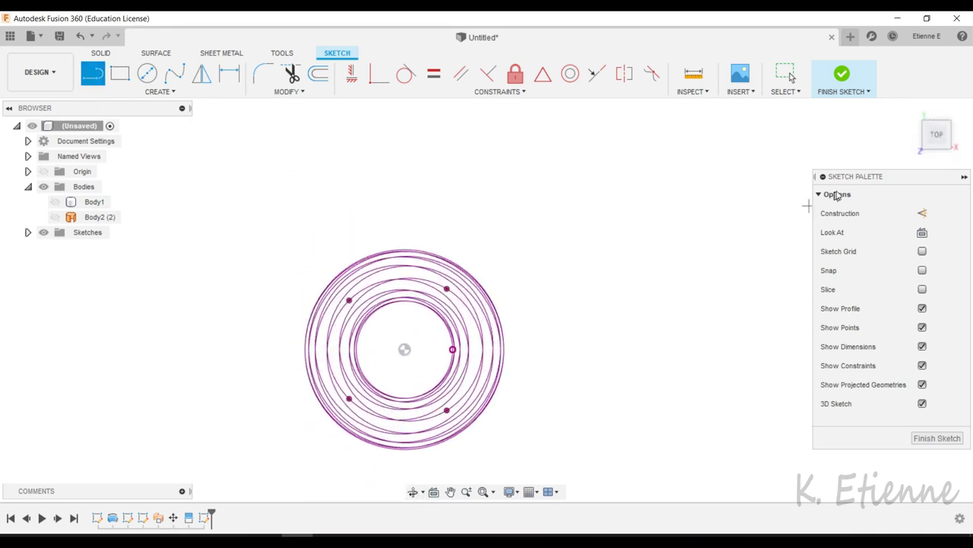
{"action": "left_click", "coordinate": [922, 213]}
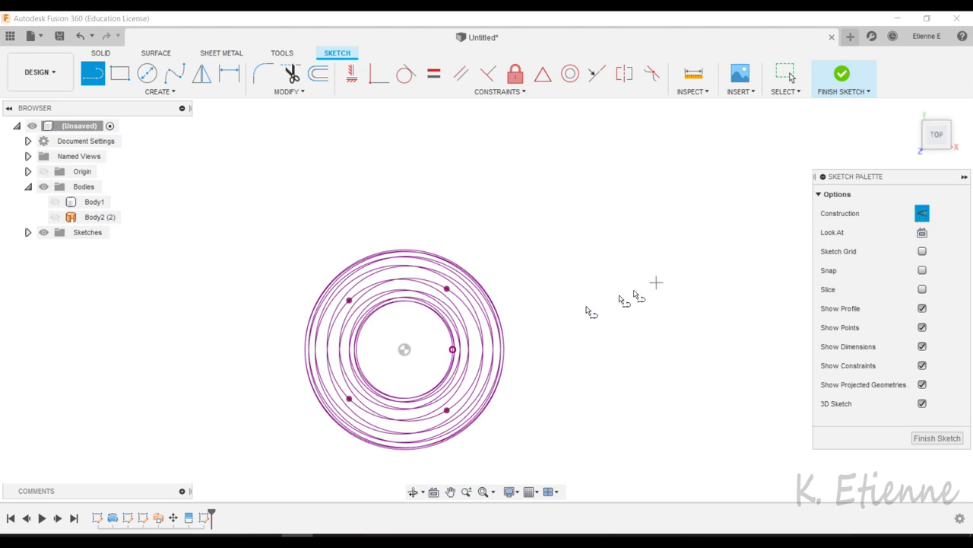
{"action": "left_click", "coordinate": [404, 349]}
{"action": "type", "text": "125"}
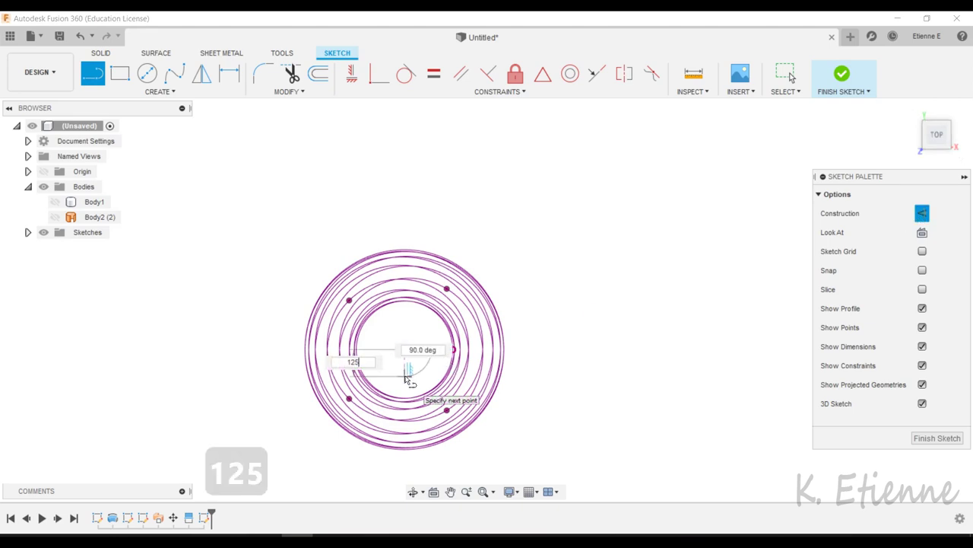
{"action": "key", "text": "Return"}
{"action": "mouse_move", "coordinate": [403, 365]}
{"action": "middle_mouse_down", "text": "shift"}
{"action": "mouse_move", "coordinate": [378, 381]}
{"action": "mouse_move", "coordinate": [358, 330]}
{"action": "mouse_move", "coordinate": [219, 175]}
{"action": "middle_mouse_up", "text": "shift"}
Step: Add a line from the construction line's end and a spline to the helix's lower end
{"action": "left_click", "coordinate": [105, 71]}
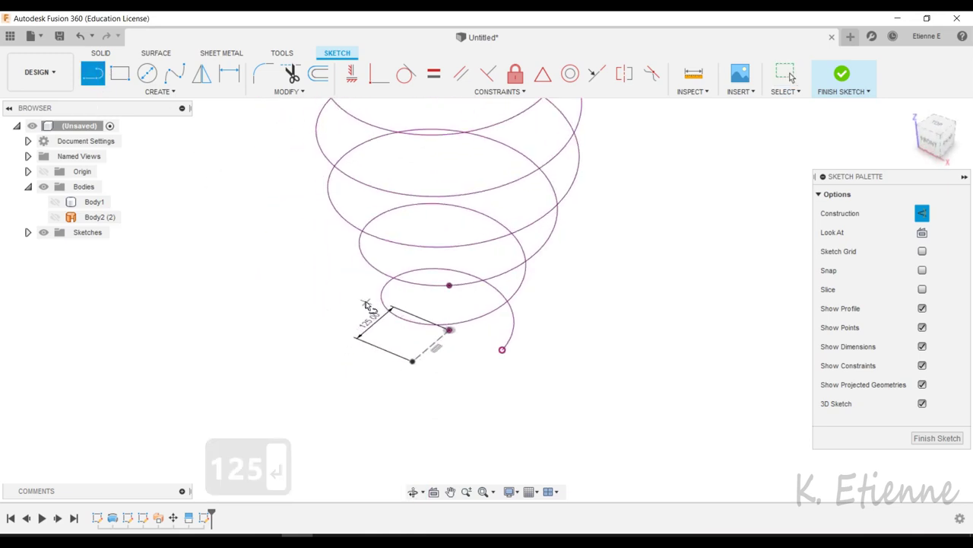
{"action": "left_click", "coordinate": [412, 361]}
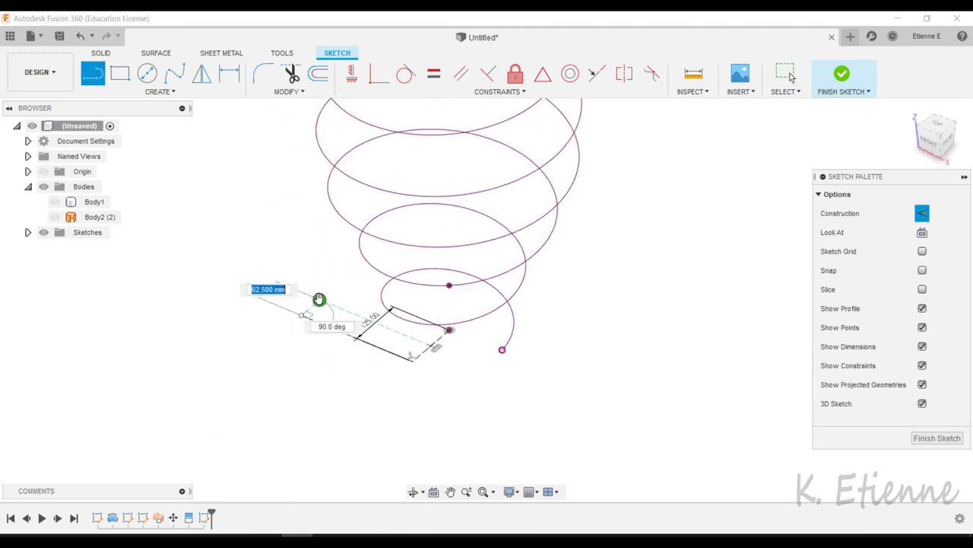
{"action": "left_click", "coordinate": [306, 317]}
{"action": "scroll", "coordinate": [449, 353], "scroll_direction": "up", "scroll_amount": 5}
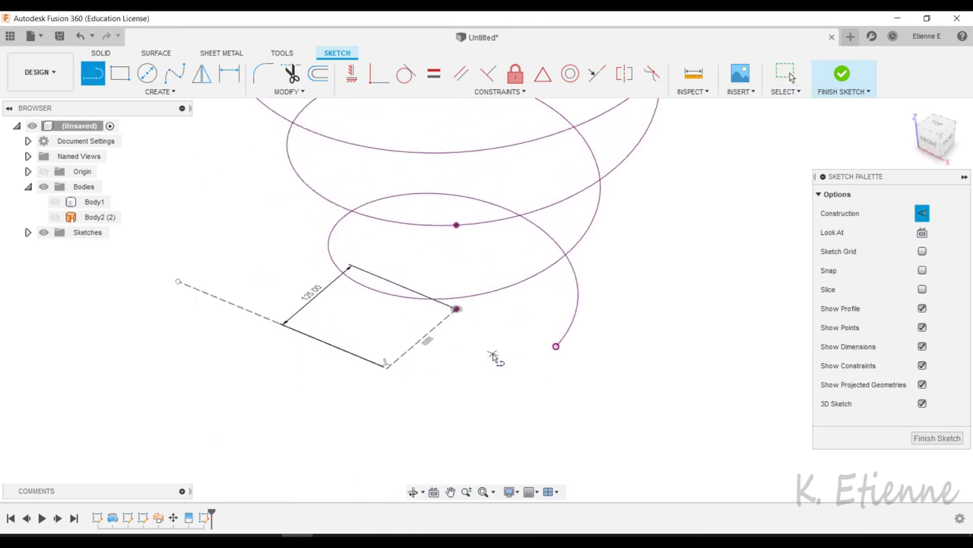
{"action": "left_click", "coordinate": [174, 73]}
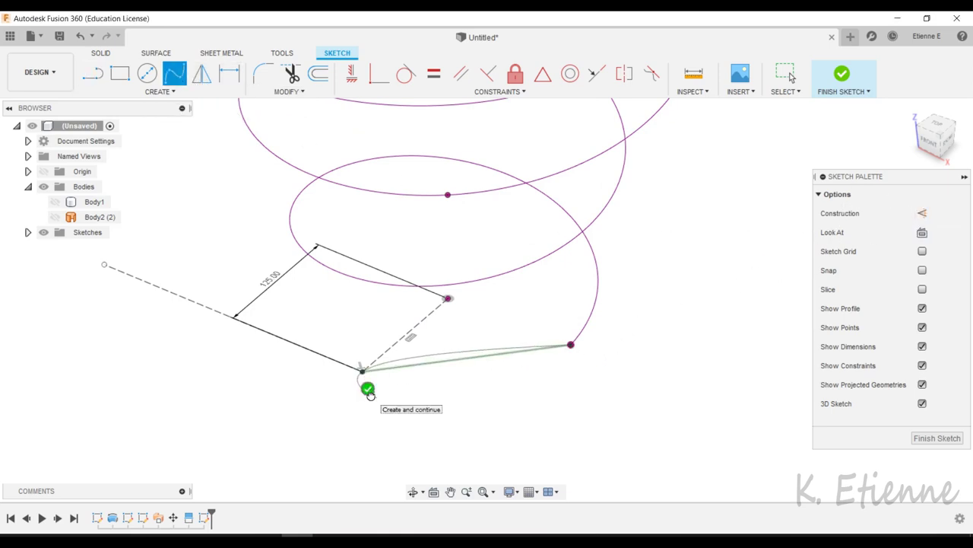
{"action": "left_click", "coordinate": [368, 389]}
Step: Make the spline tangent to both the helix and the new line
{"action": "left_click", "coordinate": [406, 74]}
{"action": "left_click", "coordinate": [517, 350]}
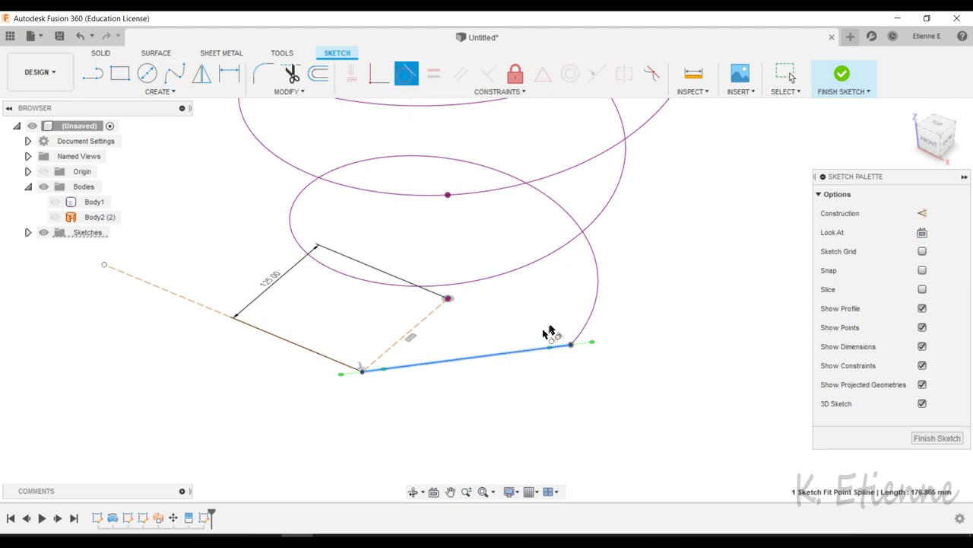
{"action": "left_click", "coordinate": [590, 326]}
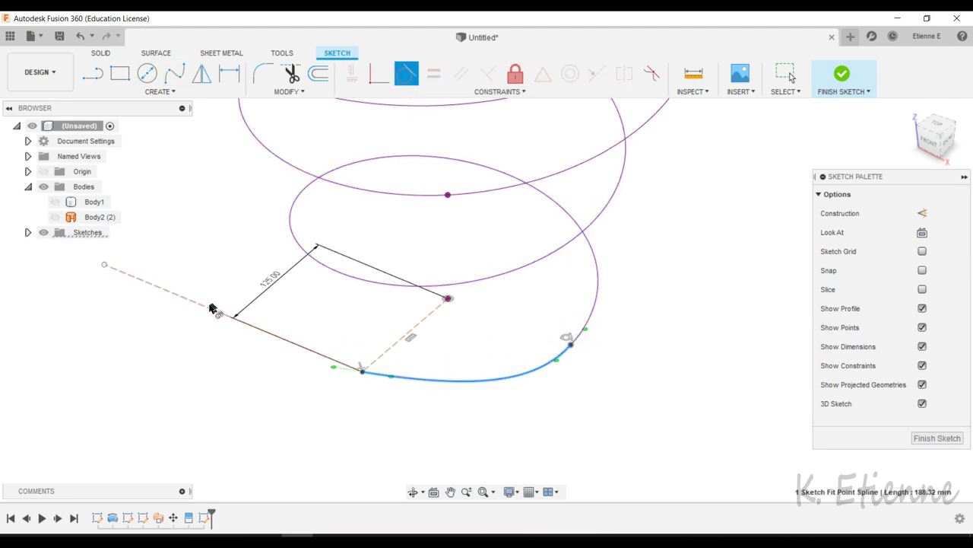
{"action": "left_click", "coordinate": [212, 308]}
{"action": "key", "text": "Escape"}
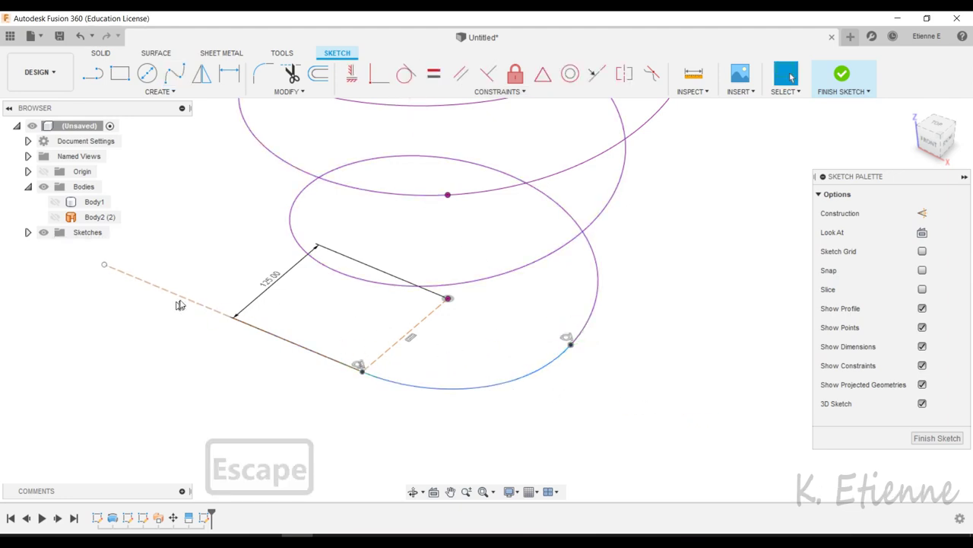
{"action": "left_click", "coordinate": [189, 303]}
Step: Rotate the dashed construction line 180° and move it 2000 mm down along Z
{"action": "key", "text": "m"}
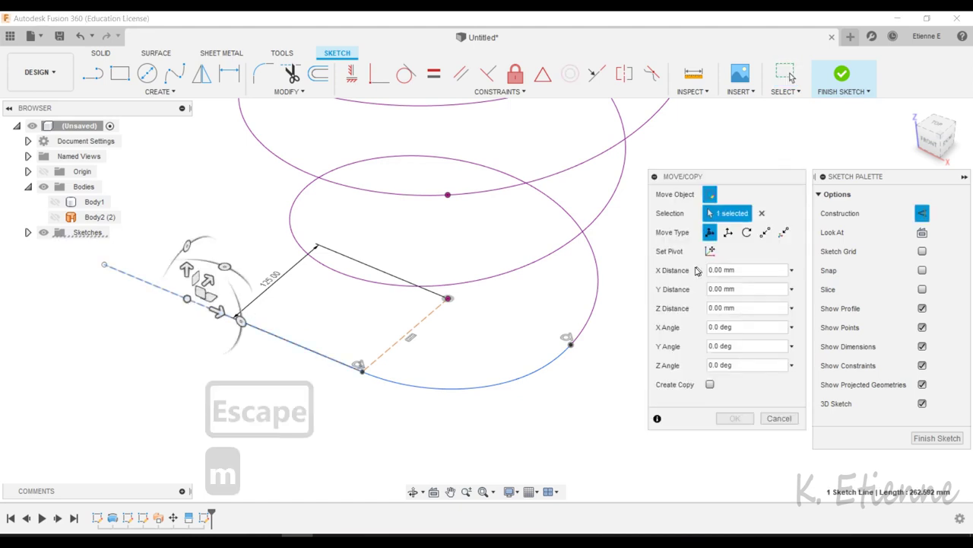
{"action": "left_click", "coordinate": [711, 252]}
{"action": "left_click", "coordinate": [447, 298]}
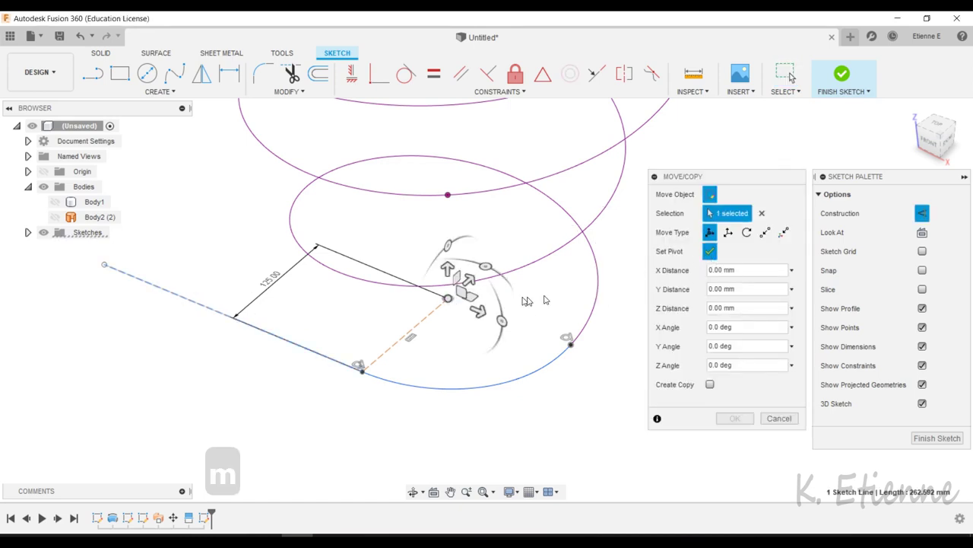
{"action": "left_click", "coordinate": [711, 254]}
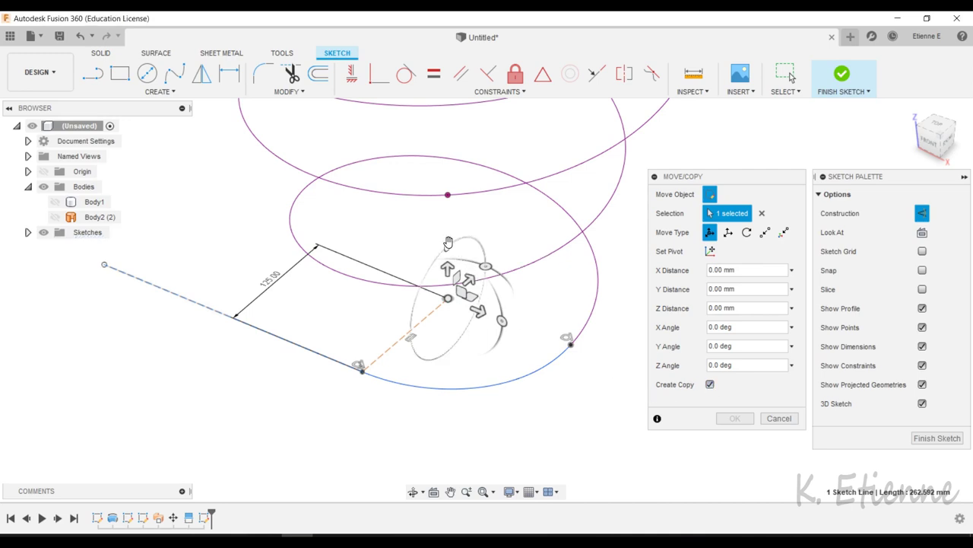
{"action": "left_click_drag", "start_coordinate": [449, 243], "coordinate": [454, 347]}
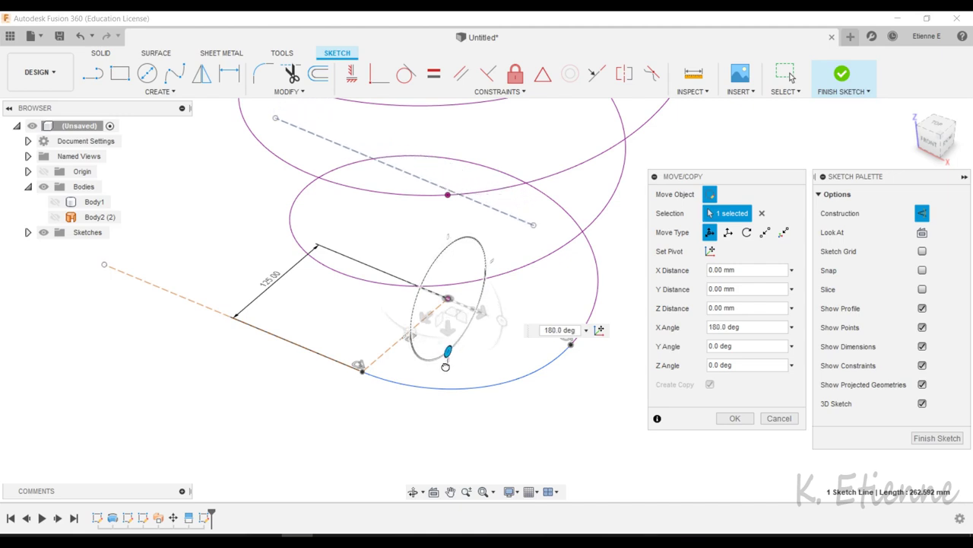
{"action": "left_click_drag", "start_coordinate": [454, 347], "coordinate": [447, 366]}
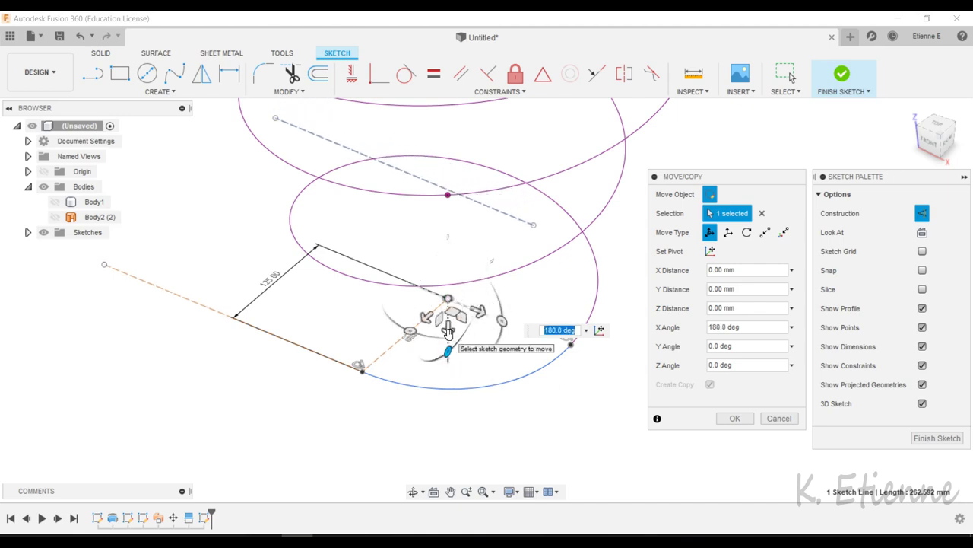
{"action": "left_click_drag", "start_coordinate": [448, 332], "coordinate": [448, 323]}
{"action": "type", "text": "-200"}
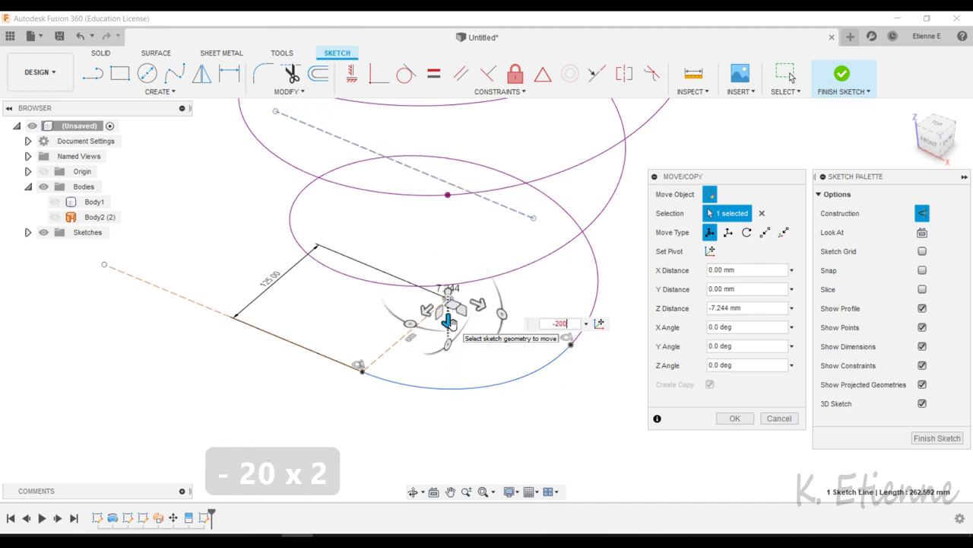
{"action": "type", "text": "0"}
{"action": "key", "text": "Return"}
Step: Draw a spline from the spiral's top to the dashed line, tangent to both
{"action": "scroll", "coordinate": [446, 304], "scroll_direction": "down", "scroll_amount": 3}
{"action": "scroll", "coordinate": [430, 456], "scroll_direction": "down", "scroll_amount": 4}
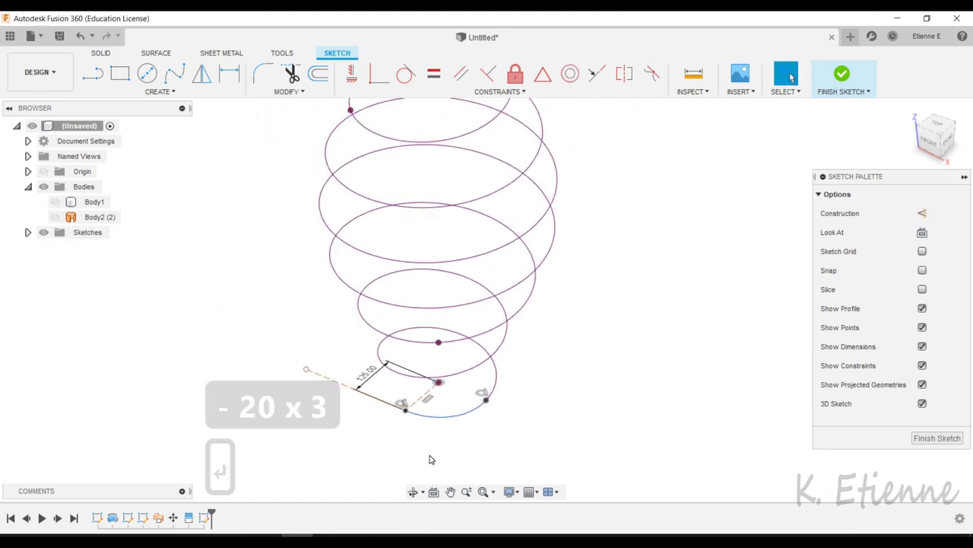
{"action": "scroll", "coordinate": [433, 452], "scroll_direction": "down", "scroll_amount": 4}
{"action": "scroll", "coordinate": [433, 451], "scroll_direction": "down", "scroll_amount": 2}
{"action": "scroll", "coordinate": [432, 201], "scroll_direction": "up", "scroll_amount": 2}
{"action": "scroll", "coordinate": [437, 194], "scroll_direction": "up", "scroll_amount": 3}
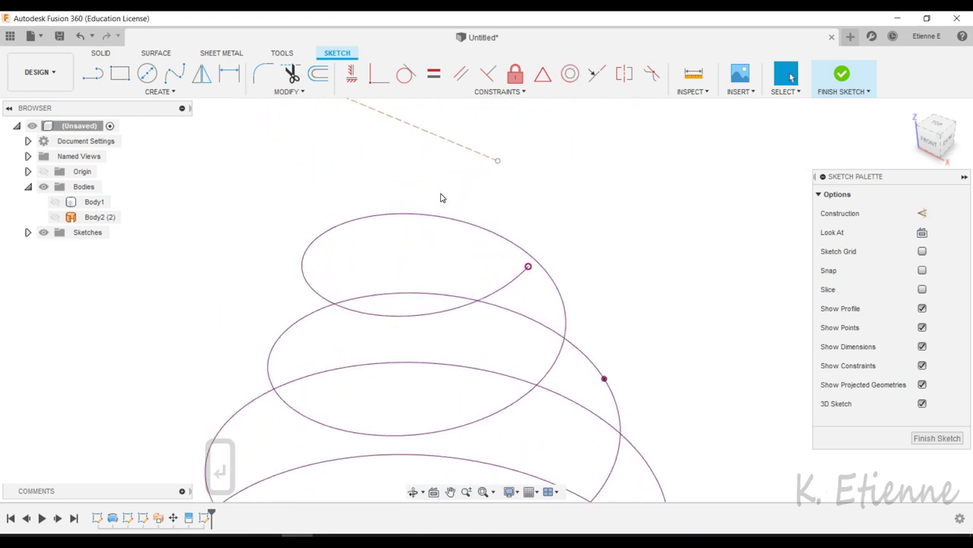
{"action": "scroll", "coordinate": [419, 217], "scroll_direction": "up", "scroll_amount": 2}
{"action": "scroll", "coordinate": [420, 220], "scroll_direction": "up", "scroll_amount": 2}
{"action": "left_click", "coordinate": [174, 73]}
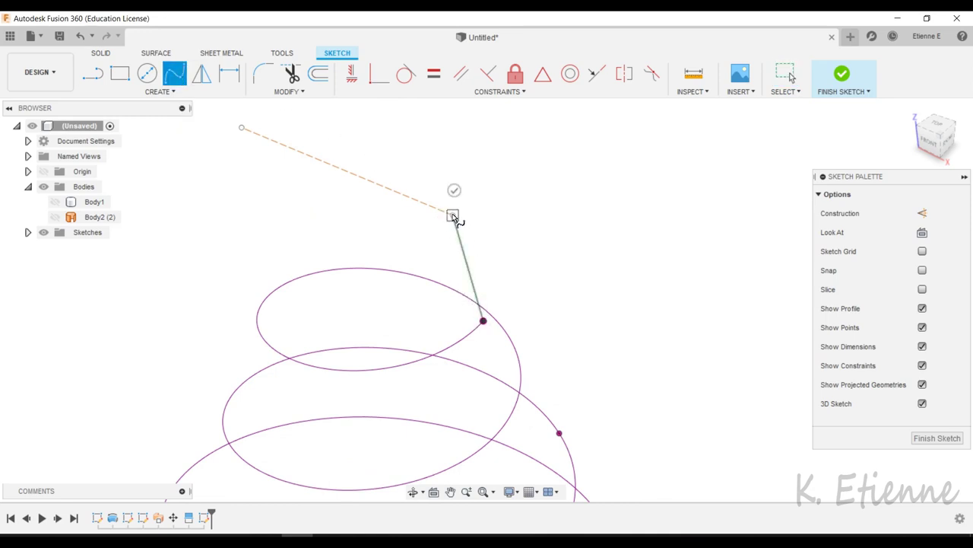
{"action": "left_click", "coordinate": [406, 73]}
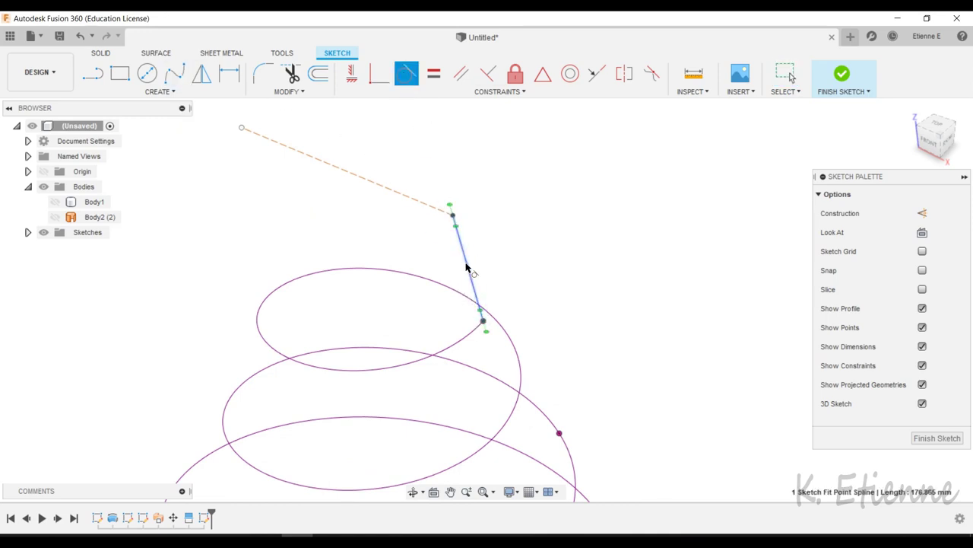
{"action": "left_click", "coordinate": [459, 339]}
{"action": "left_click", "coordinate": [487, 304]}
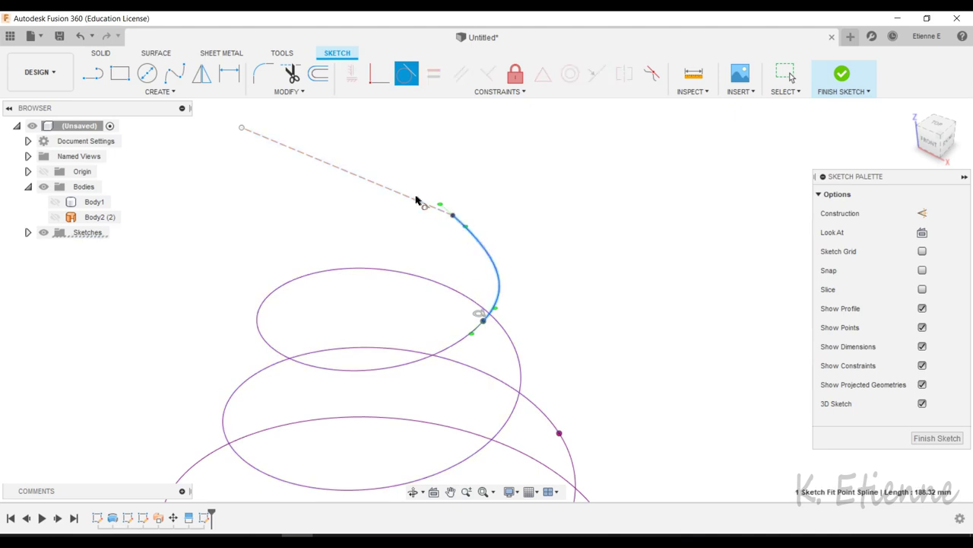
{"action": "left_click", "coordinate": [414, 202]}
Step: Orbit out to see the whole helix and finish the 3D sketch
{"action": "scroll", "coordinate": [449, 190], "scroll_direction": "down", "scroll_amount": 3}
{"action": "scroll", "coordinate": [460, 174], "scroll_direction": "down", "scroll_amount": 3}
{"action": "scroll", "coordinate": [445, 175], "scroll_direction": "down", "scroll_amount": 2}
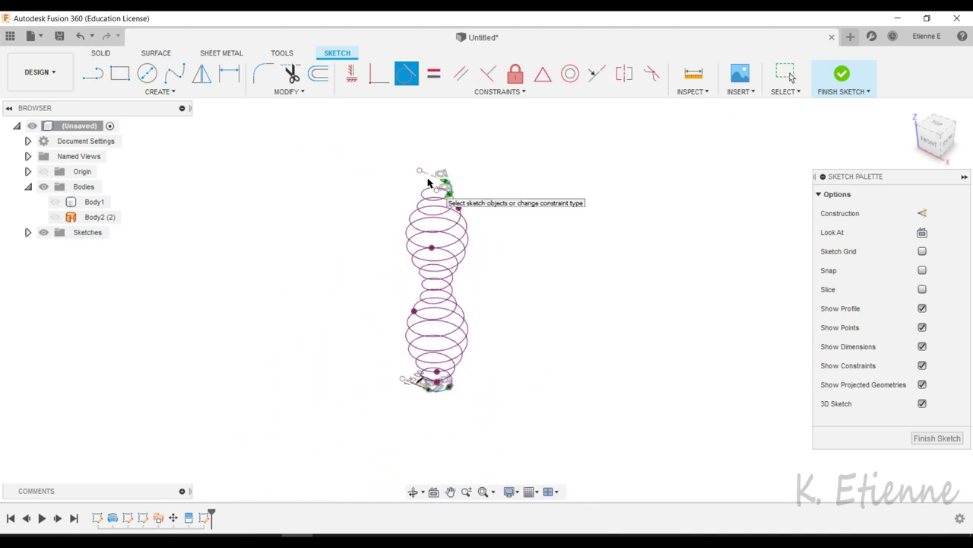
{"action": "mouse_move", "coordinate": [433, 179]}
{"action": "middle_mouse_down", "text": "shift"}
{"action": "mouse_move", "coordinate": [365, 288]}
{"action": "mouse_move", "coordinate": [345, 269]}
{"action": "middle_mouse_up", "text": "shift"}
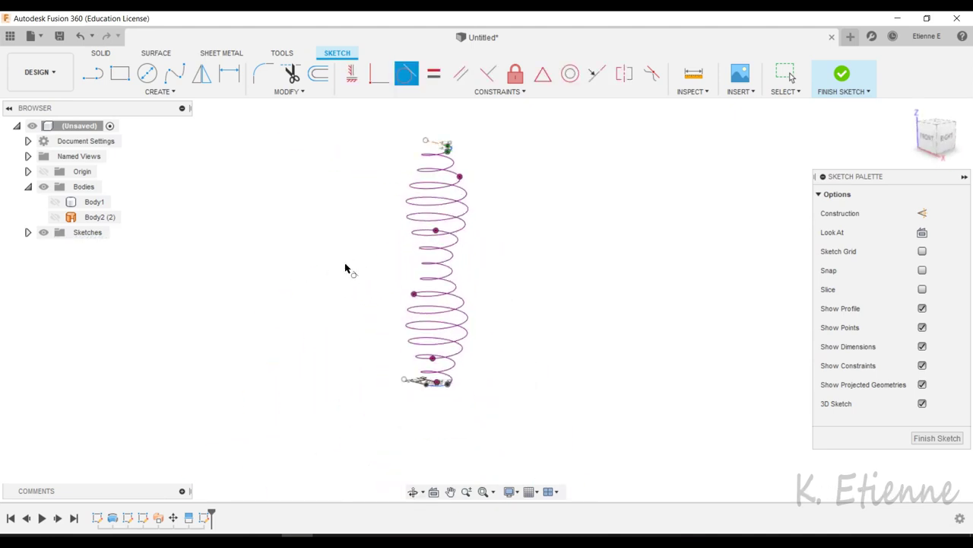
{"action": "scroll", "coordinate": [473, 142], "scroll_direction": "up", "scroll_amount": 3}
{"action": "mouse_move", "coordinate": [473, 142]}
{"action": "middle_mouse_down", "text": "shift"}
{"action": "mouse_move", "coordinate": [522, 185]}
{"action": "mouse_move", "coordinate": [428, 170]}
{"action": "mouse_move", "coordinate": [467, 202]}
{"action": "mouse_move", "coordinate": [528, 187]}
{"action": "middle_mouse_up", "text": "shift"}
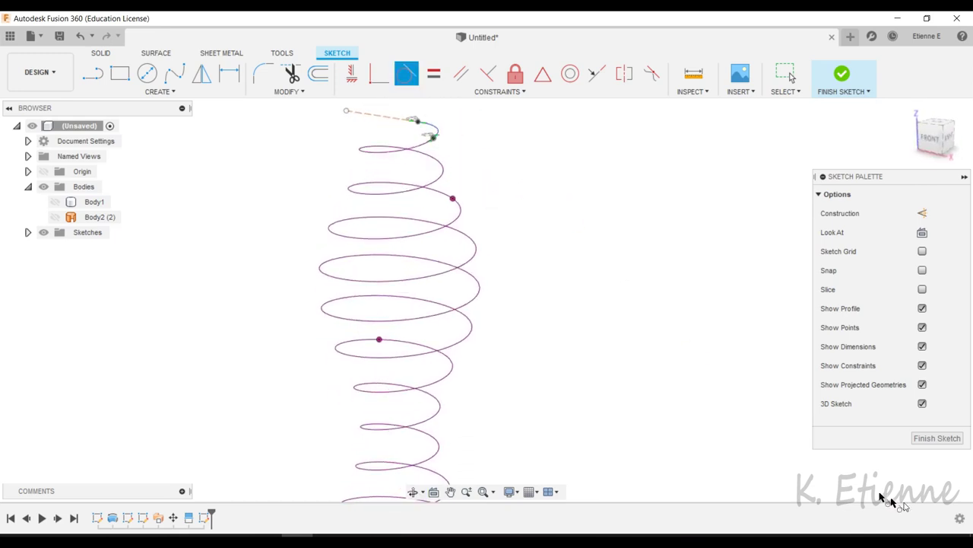
{"action": "left_click", "coordinate": [937, 439]}
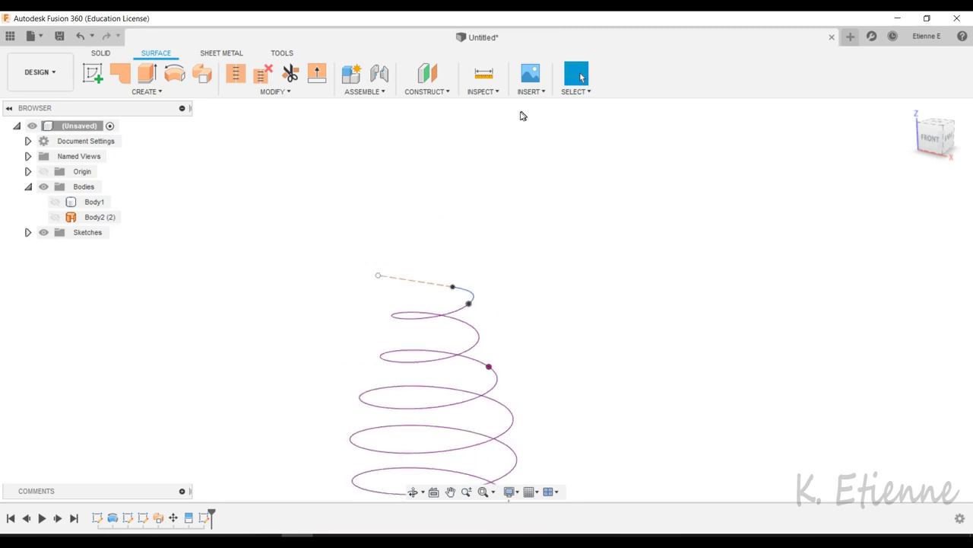
Step: Create a Plane Along Path on the new spline at distance 1.00, its far end
{"action": "scroll", "coordinate": [456, 323], "scroll_direction": "up", "scroll_amount": 4}
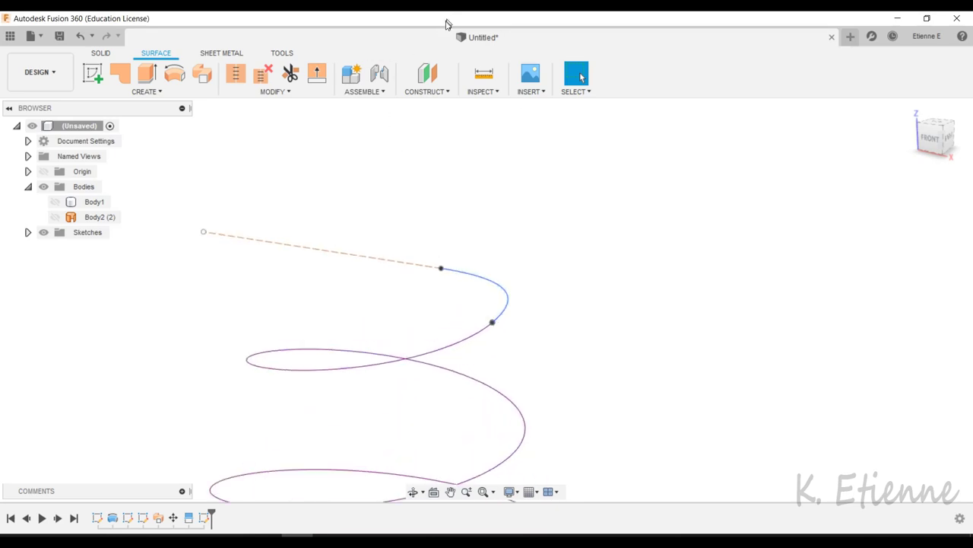
{"action": "left_click", "coordinate": [426, 76]}
{"action": "left_click", "coordinate": [435, 219]}
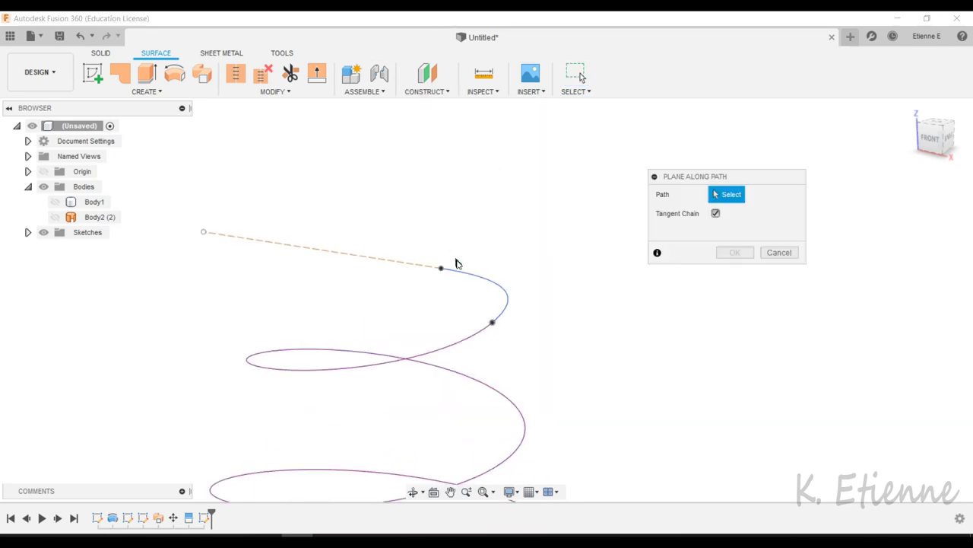
{"action": "left_click", "coordinate": [456, 266]}
{"action": "left_click_drag", "start_coordinate": [455, 271], "coordinate": [429, 267]}
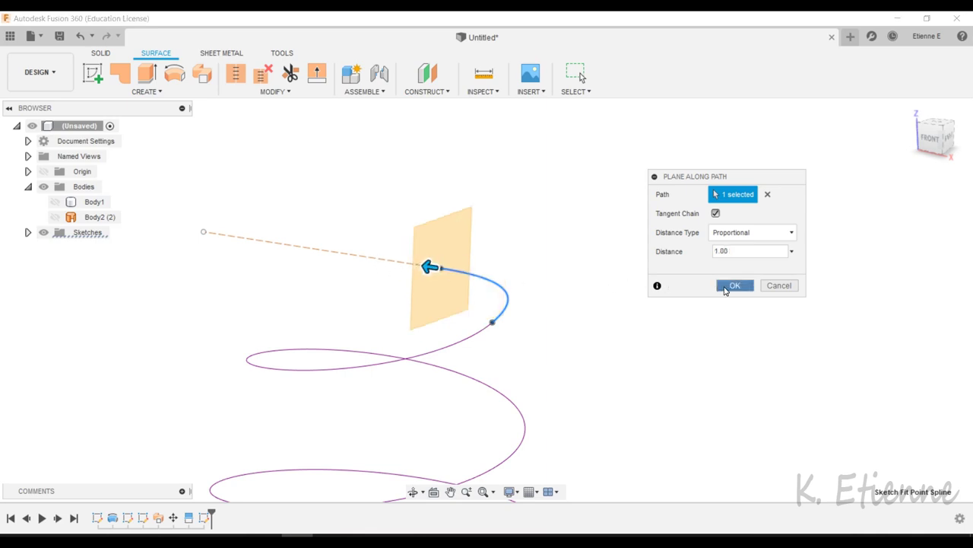
{"action": "left_click", "coordinate": [725, 287]}
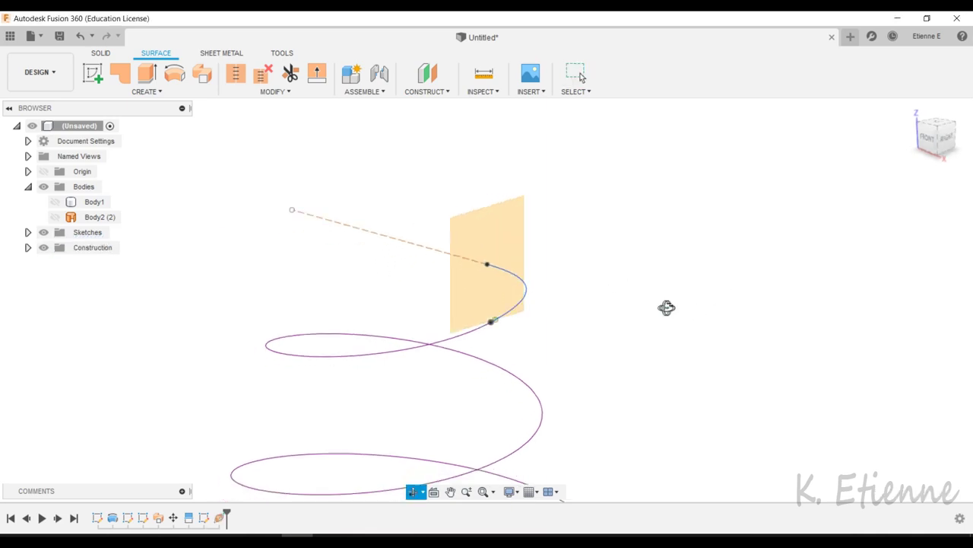
{"action": "left_click", "coordinate": [98, 77]}
Step: On the new plane, draw a 50 × 50 mm construction centre rectangle on the spline end
{"action": "left_click", "coordinate": [530, 230]}
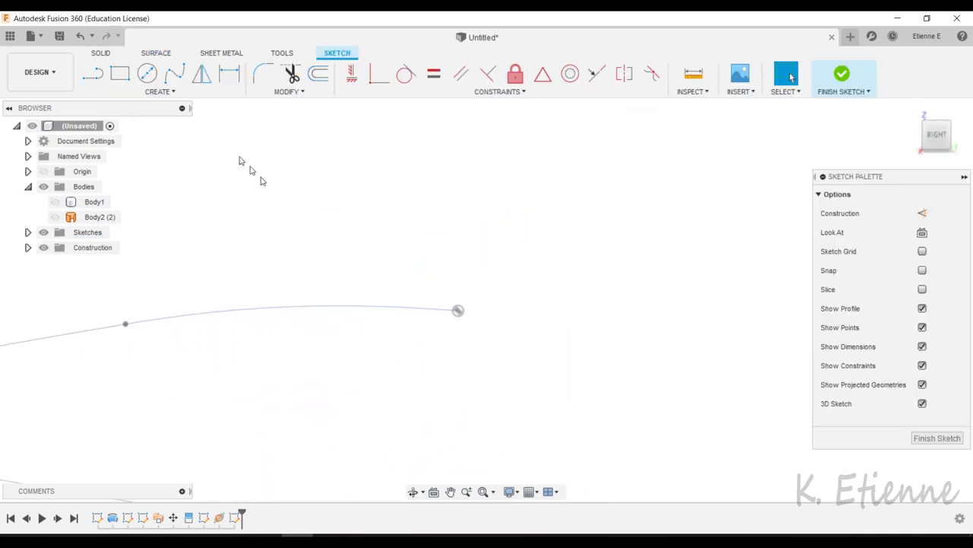
{"action": "left_click", "coordinate": [122, 76]}
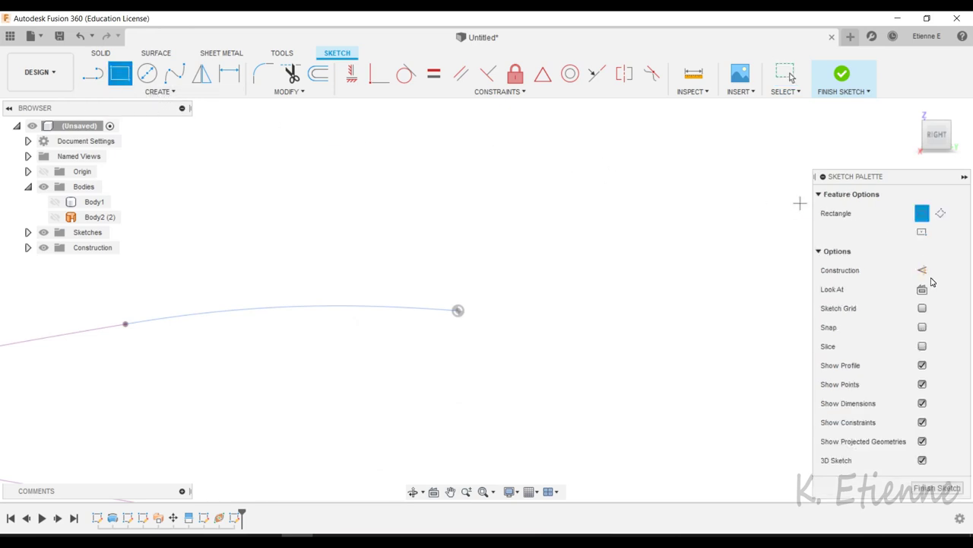
{"action": "left_click", "coordinate": [920, 232]}
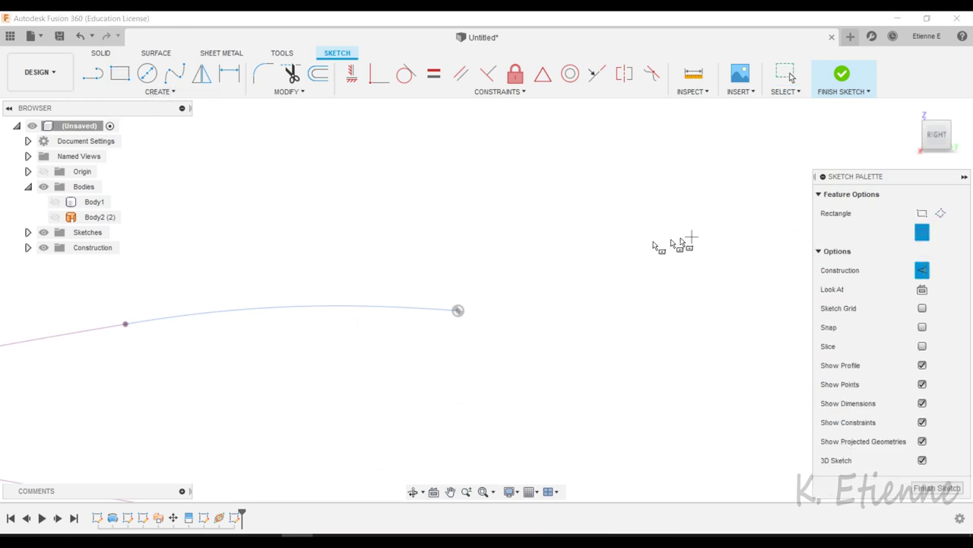
{"action": "left_click", "coordinate": [457, 311]}
{"action": "type", "text": "50"}
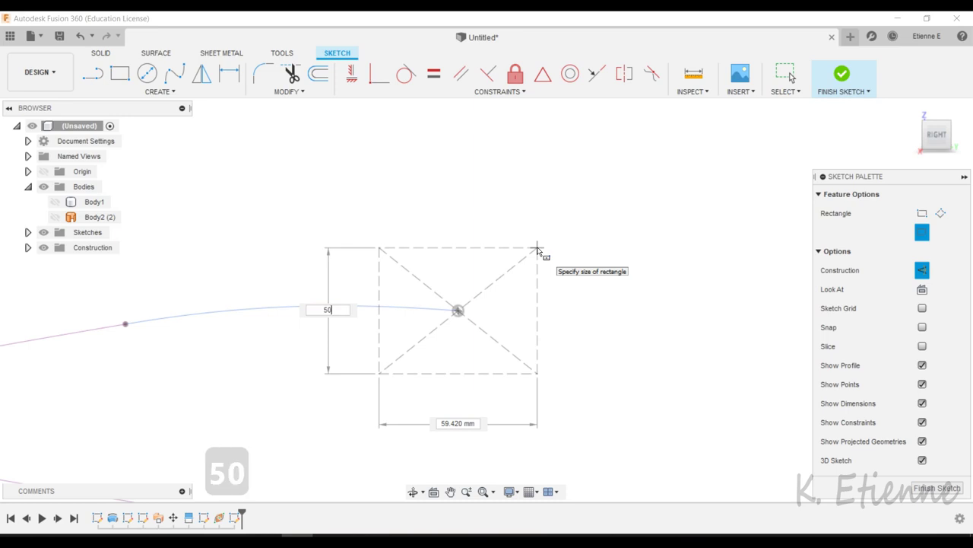
{"action": "key", "text": "Tab"}
{"action": "key", "text": "Return"}
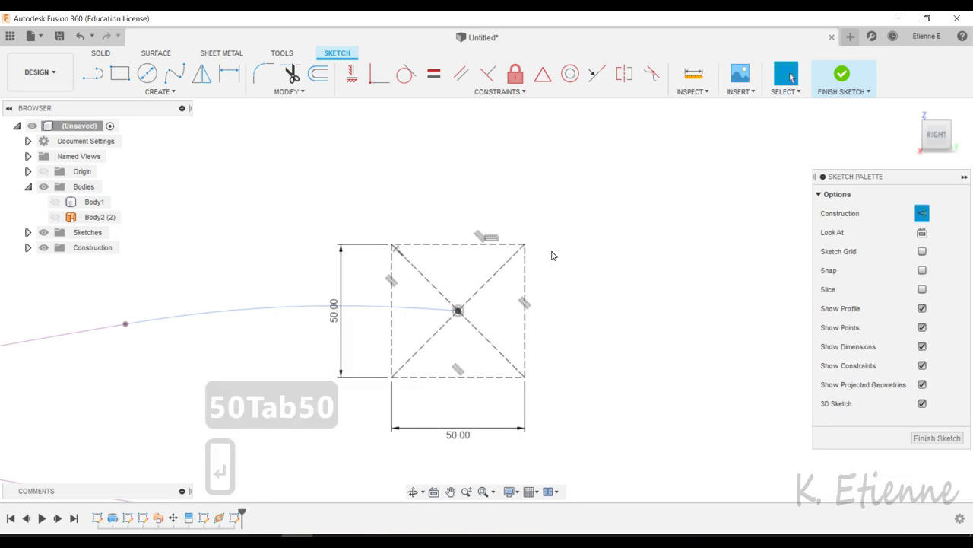
Step: Draw a solid diagonal line from the square's bottom-left to top-right corner
{"action": "left_click", "coordinate": [92, 72]}
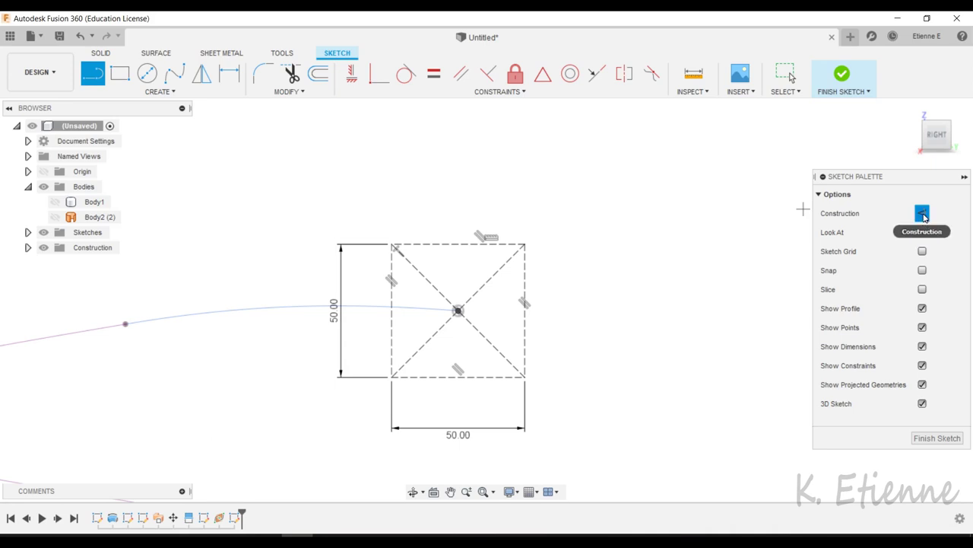
{"action": "left_click", "coordinate": [391, 377]}
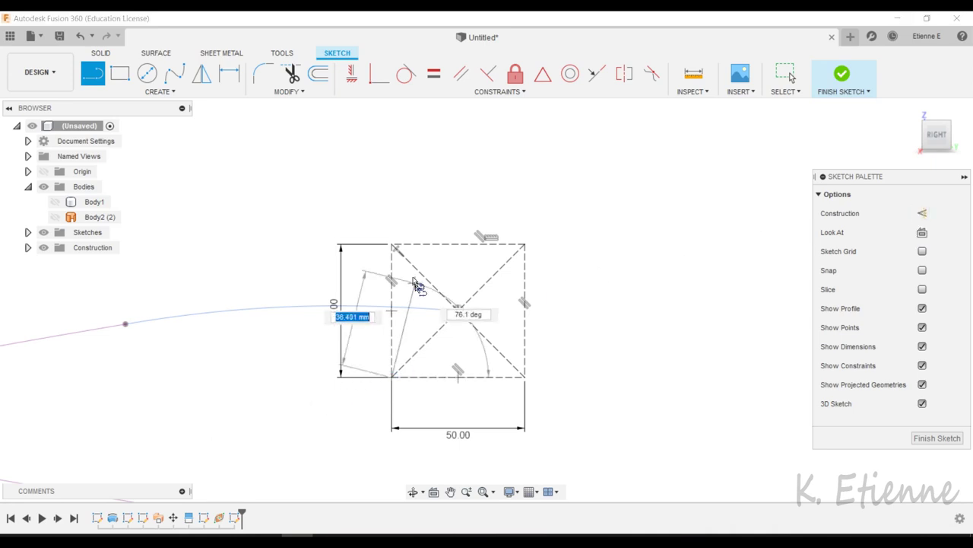
{"action": "left_click", "coordinate": [525, 244]}
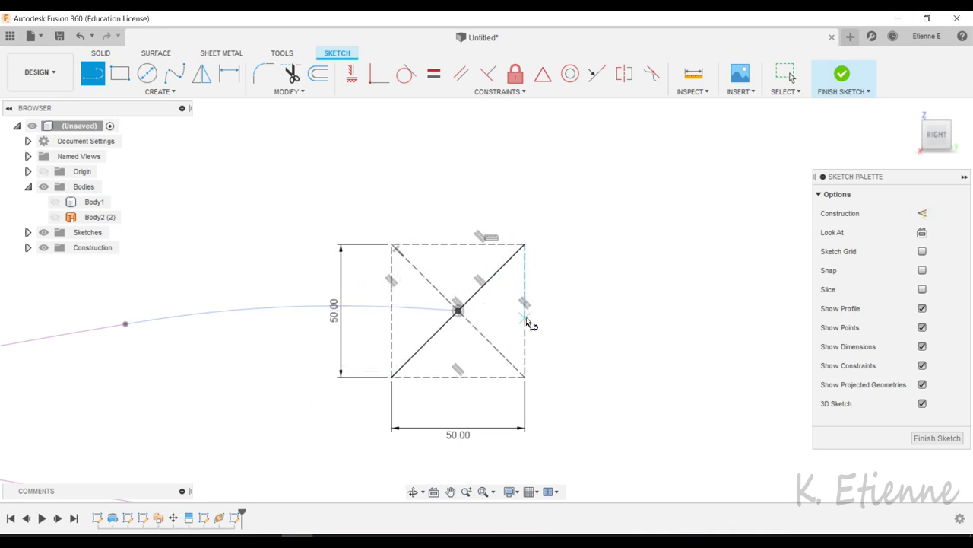
{"action": "mouse_move", "coordinate": [530, 323]}
{"action": "middle_mouse_down", "text": "shift"}
{"action": "mouse_move", "coordinate": [576, 304]}
{"action": "mouse_move", "coordinate": [597, 319]}
{"action": "middle_mouse_up", "text": "shift"}
Step: Finish the square sketch and orbit to a tilted view of the helix
{"action": "left_click", "coordinate": [937, 438]}
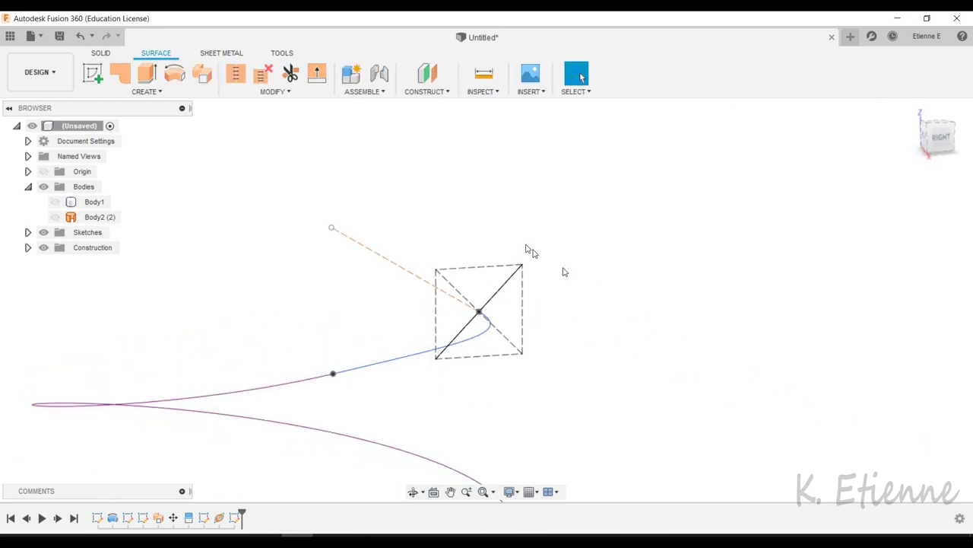
{"action": "scroll", "coordinate": [464, 200], "scroll_direction": "down", "scroll_amount": 3}
{"action": "scroll", "coordinate": [467, 200], "scroll_direction": "down", "scroll_amount": 3}
{"action": "scroll", "coordinate": [467, 204], "scroll_direction": "down", "scroll_amount": 3}
{"action": "scroll", "coordinate": [466, 204], "scroll_direction": "up", "scroll_amount": 1}
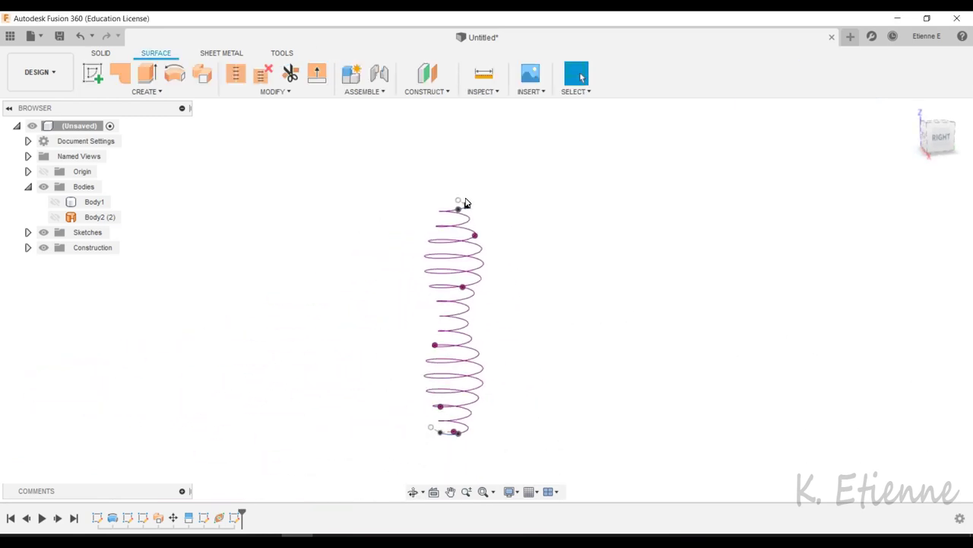
{"action": "scroll", "coordinate": [464, 203], "scroll_direction": "up", "scroll_amount": 2}
{"action": "scroll", "coordinate": [464, 199], "scroll_direction": "up", "scroll_amount": 2}
{"action": "scroll", "coordinate": [468, 182], "scroll_direction": "up", "scroll_amount": 2}
{"action": "mouse_move", "coordinate": [467, 176]}
{"action": "middle_mouse_down", "text": "shift"}
{"action": "mouse_move", "coordinate": [406, 176]}
{"action": "mouse_move", "coordinate": [420, 195]}
{"action": "mouse_move", "coordinate": [358, 176]}
{"action": "mouse_move", "coordinate": [351, 193]}
{"action": "middle_mouse_up", "text": "shift"}
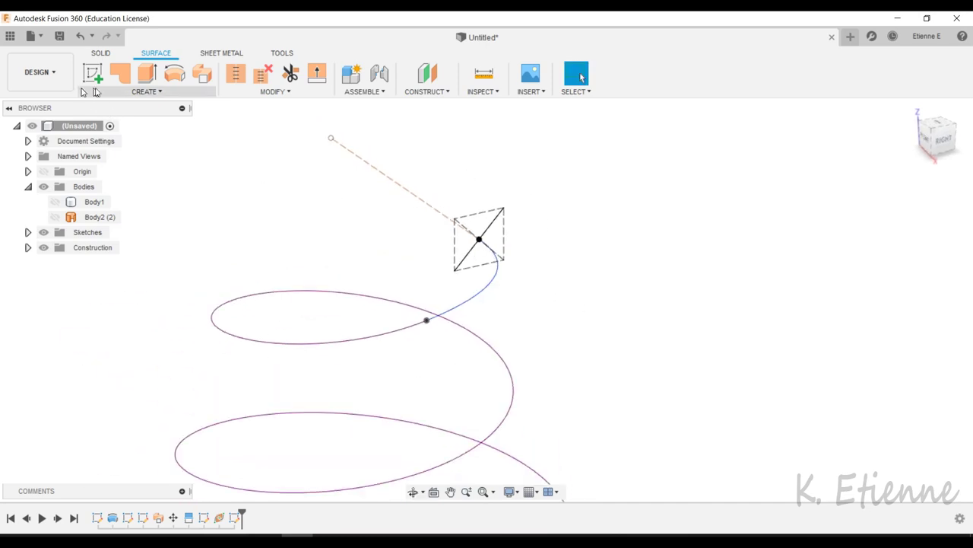
Step: Start a surface sweep with the diagonal line as profile and the spline and helix as path
{"action": "left_click", "coordinate": [141, 93]}
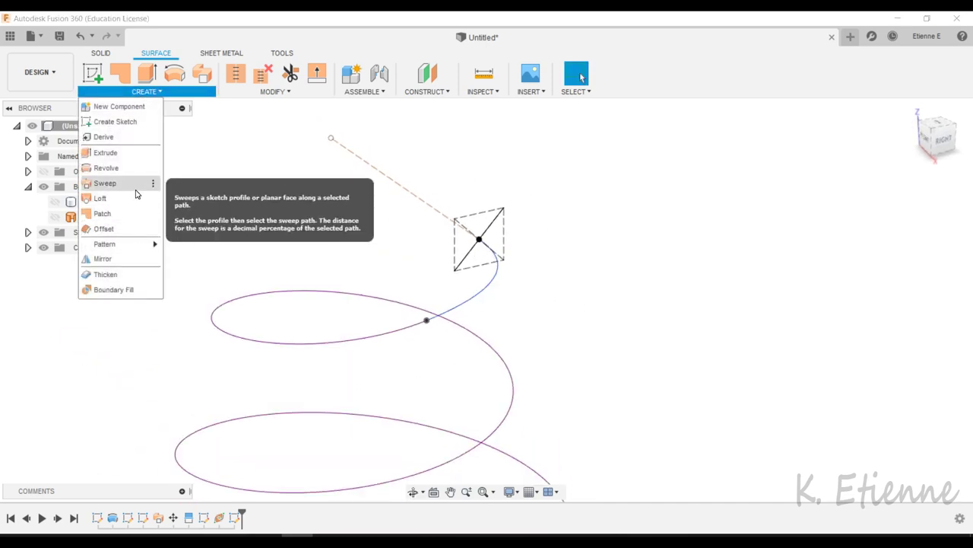
{"action": "left_click", "coordinate": [137, 183]}
{"action": "left_click", "coordinate": [489, 232]}
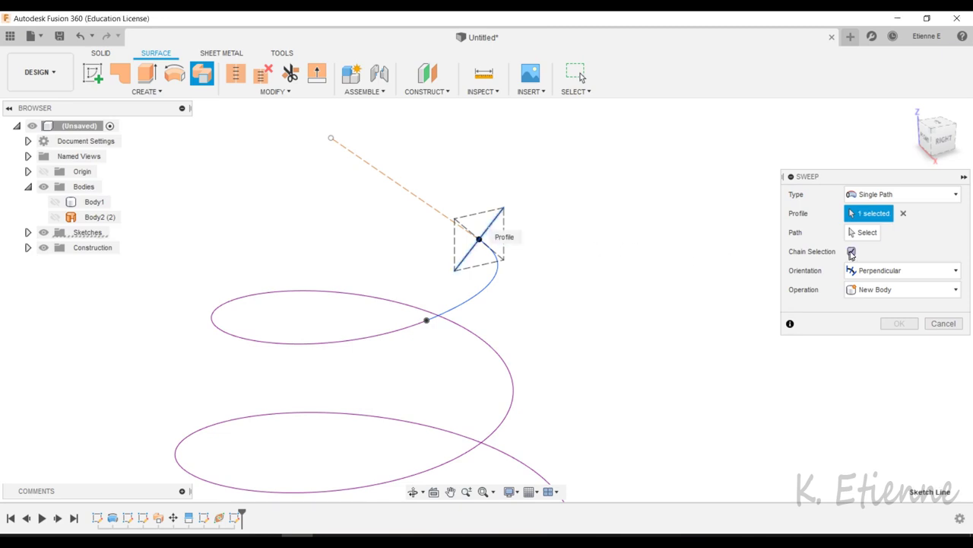
{"action": "left_click", "coordinate": [489, 300]}
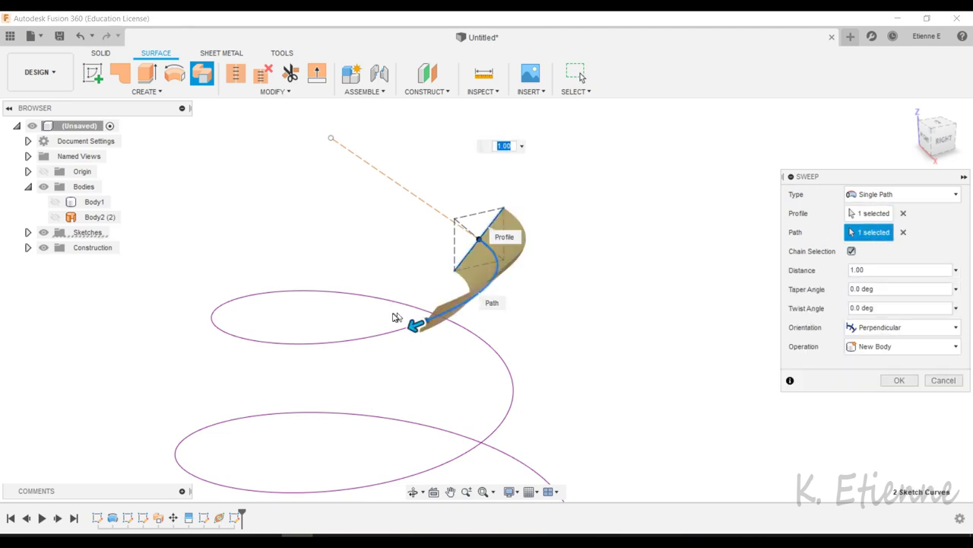
{"action": "scroll", "coordinate": [432, 213], "scroll_direction": "down", "scroll_amount": 3}
{"action": "scroll", "coordinate": [420, 457], "scroll_direction": "down", "scroll_amount": 2}
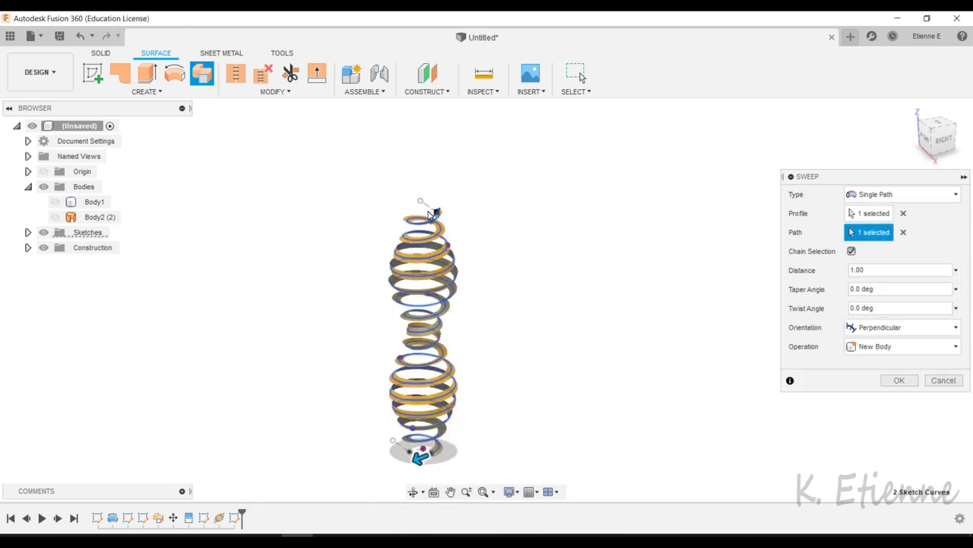
{"action": "scroll", "coordinate": [428, 374], "scroll_direction": "up", "scroll_amount": 3}
{"action": "scroll", "coordinate": [423, 363], "scroll_direction": "up", "scroll_amount": 3}
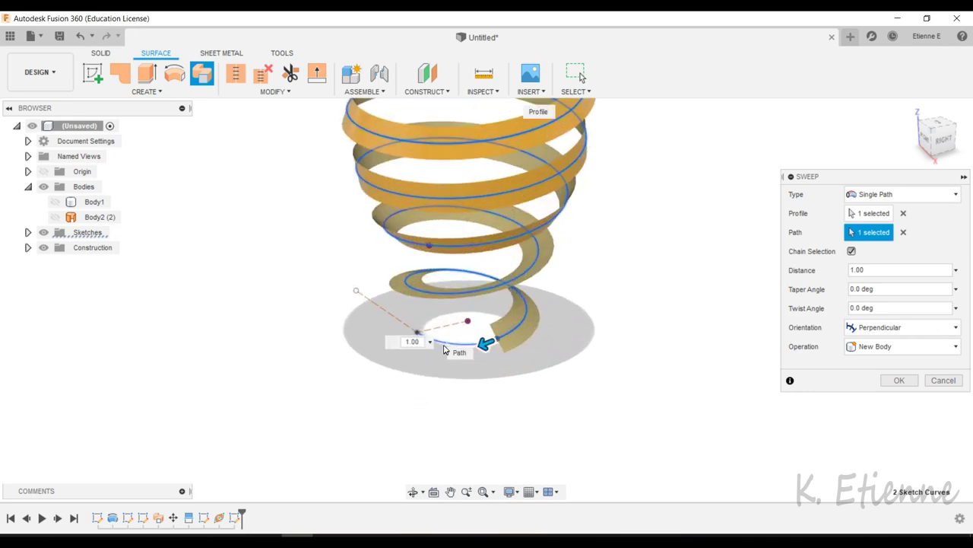
{"action": "scroll", "coordinate": [426, 357], "scroll_direction": "down", "scroll_amount": 3}
{"action": "scroll", "coordinate": [456, 354], "scroll_direction": "down", "scroll_amount": 2}
{"action": "mouse_move", "coordinate": [504, 343]}
{"action": "middle_mouse_down", "text": "shift"}
{"action": "mouse_move", "coordinate": [575, 283]}
{"action": "mouse_move", "coordinate": [560, 195]}
{"action": "mouse_move", "coordinate": [565, 266]}
{"action": "middle_mouse_up", "text": "shift"}
{"action": "scroll", "coordinate": [565, 266], "scroll_direction": "up", "scroll_amount": 1}
{"action": "type", "text": "6"}
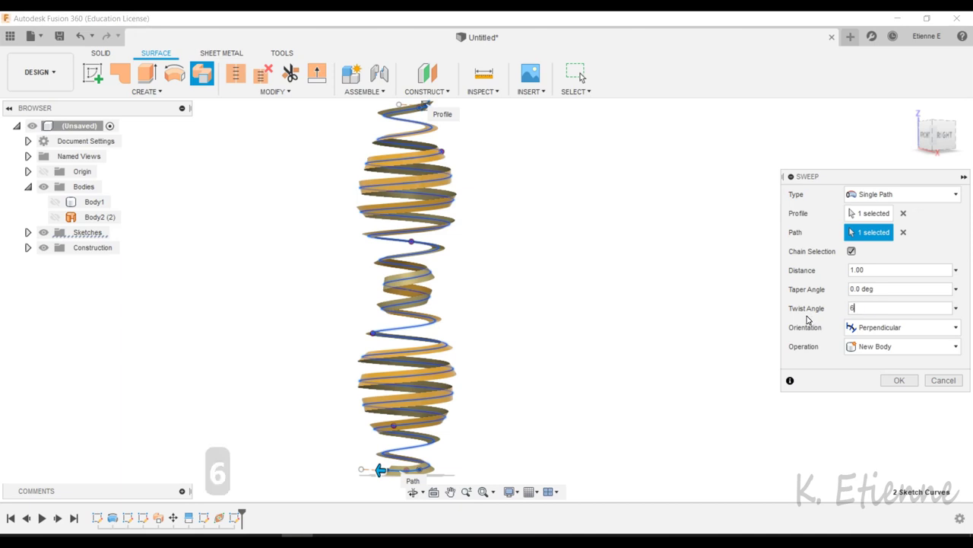
Step: Try distance 20 and twist 600, then cancel the sweep
{"action": "type", "text": "20"}
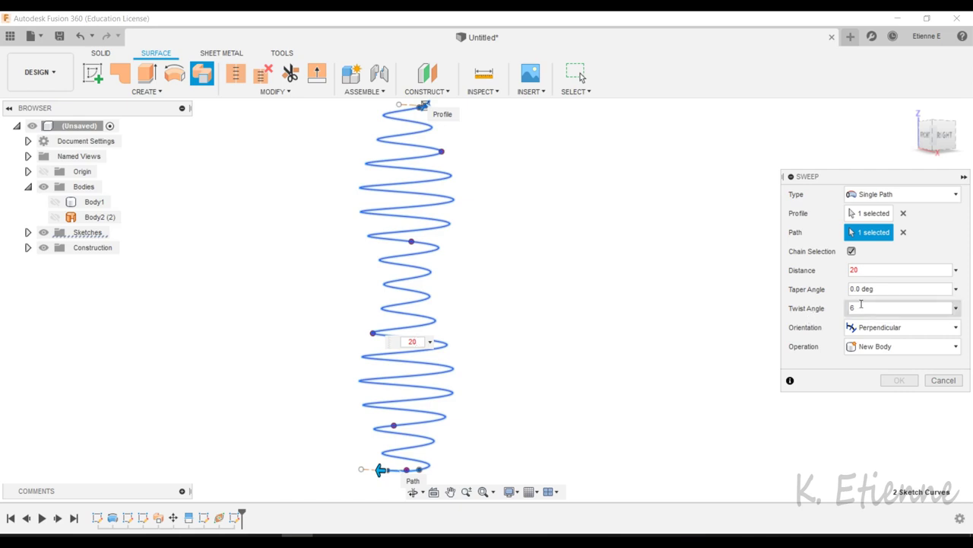
{"action": "type", "text": "00"}
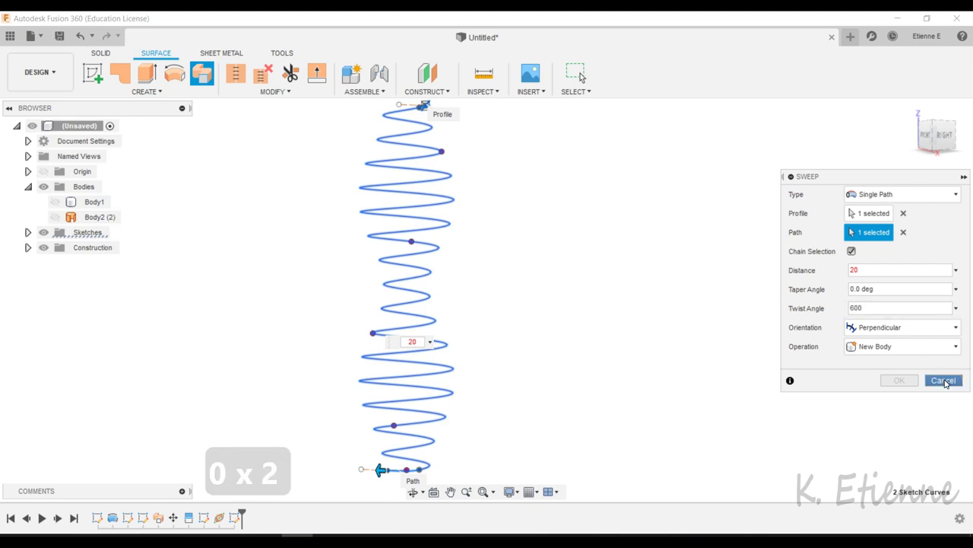
{"action": "left_click", "coordinate": [945, 382]}
Step: Start a surface sweep with the short line as profile and the helix as path
{"action": "middle_click_drag", "start_coordinate": [571, 215], "coordinate": [563, 248], "text": "shift"}
{"action": "scroll", "coordinate": [387, 159], "scroll_direction": "up", "scroll_amount": 3}
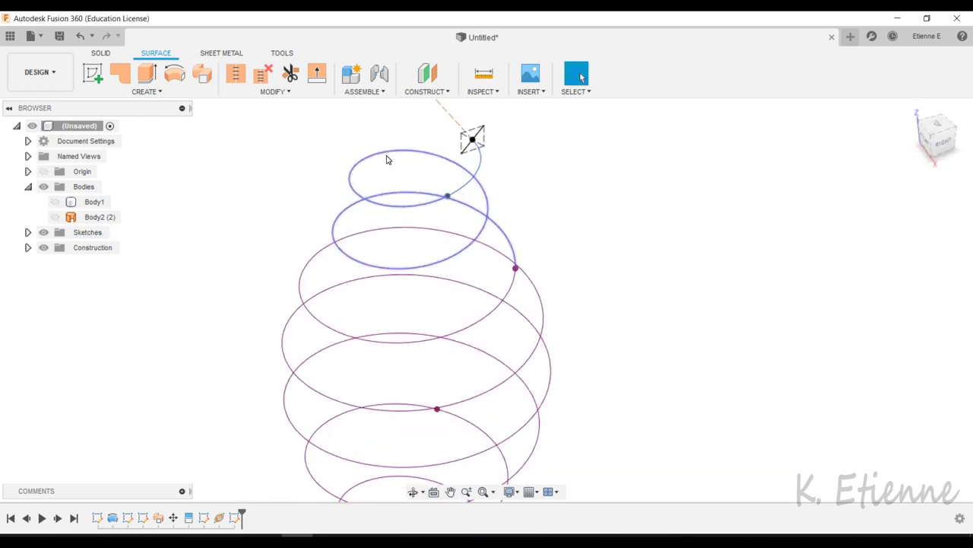
{"action": "left_click", "coordinate": [152, 91]}
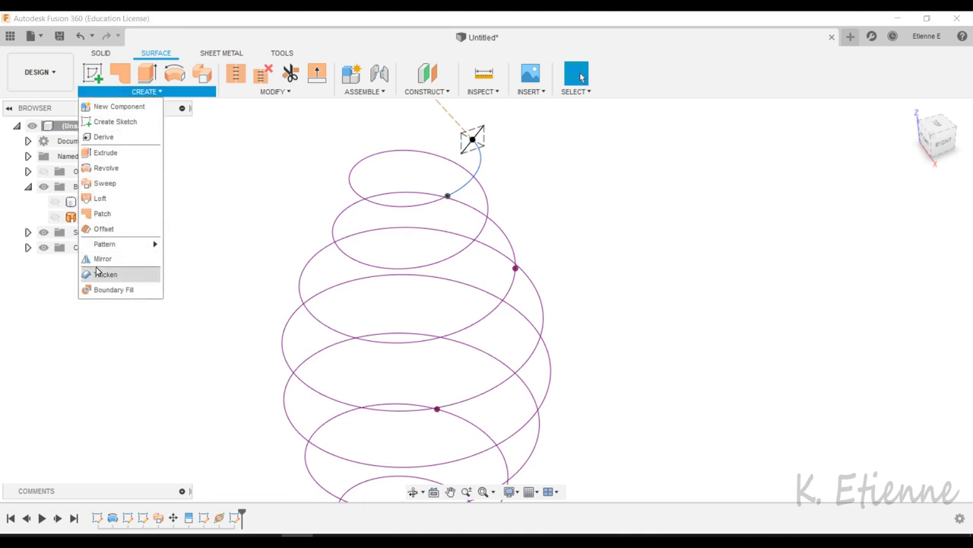
{"action": "left_click", "coordinate": [104, 183]}
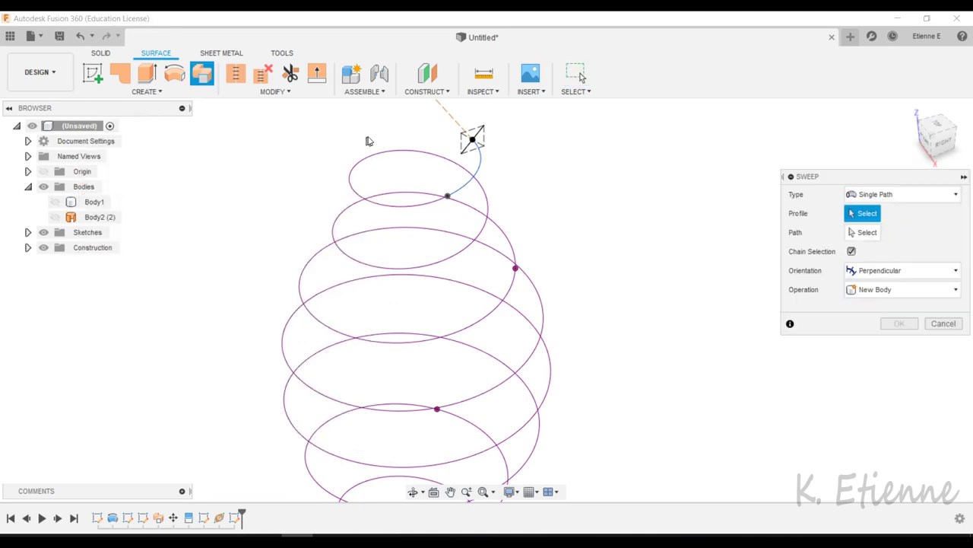
{"action": "scroll", "coordinate": [472, 129], "scroll_direction": "up", "scroll_amount": 3}
{"action": "scroll", "coordinate": [472, 145], "scroll_direction": "up", "scroll_amount": 2}
{"action": "left_click", "coordinate": [482, 155]}
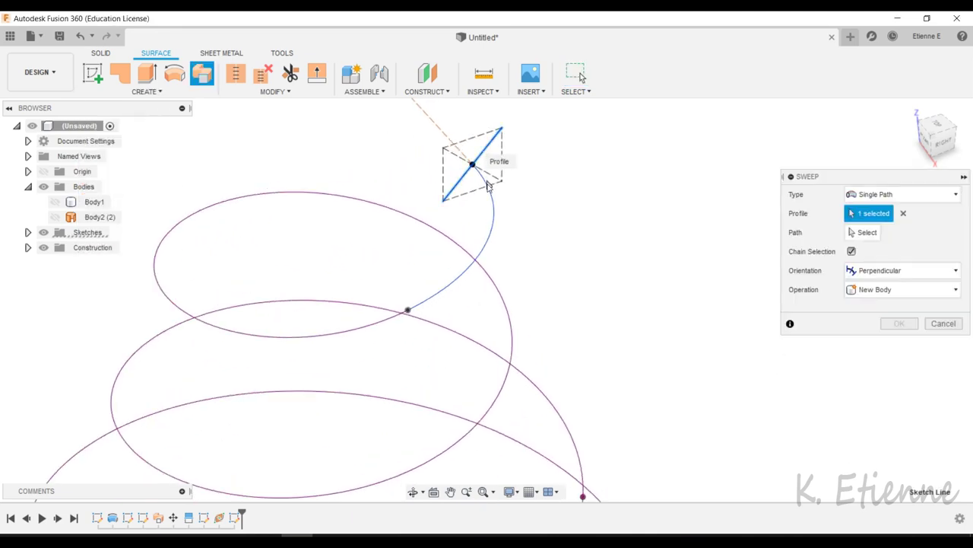
{"action": "left_click", "coordinate": [866, 232]}
{"action": "left_click", "coordinate": [492, 232]}
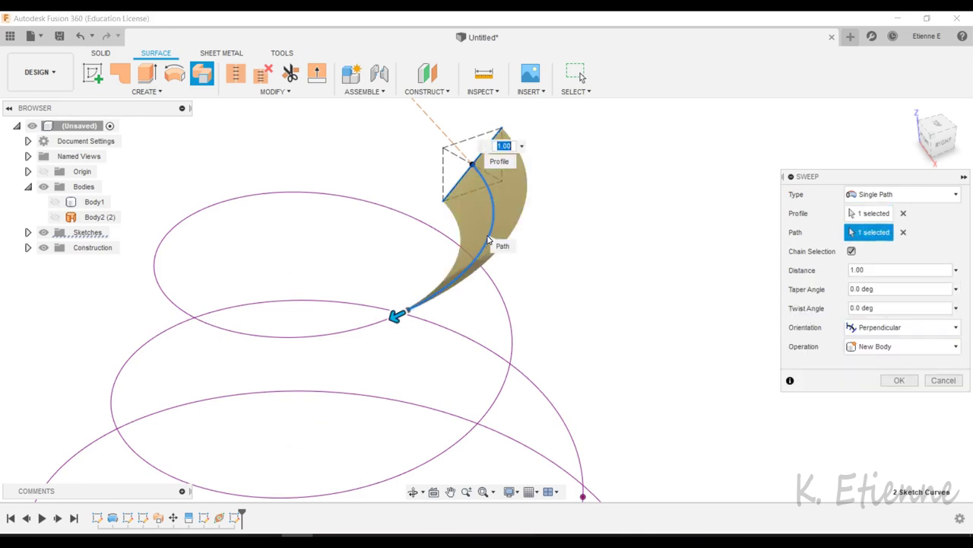
Step: Set a 630° twist angle and create the twisted ribbon as new body Body3
{"action": "scroll", "coordinate": [380, 341], "scroll_direction": "down", "scroll_amount": 5}
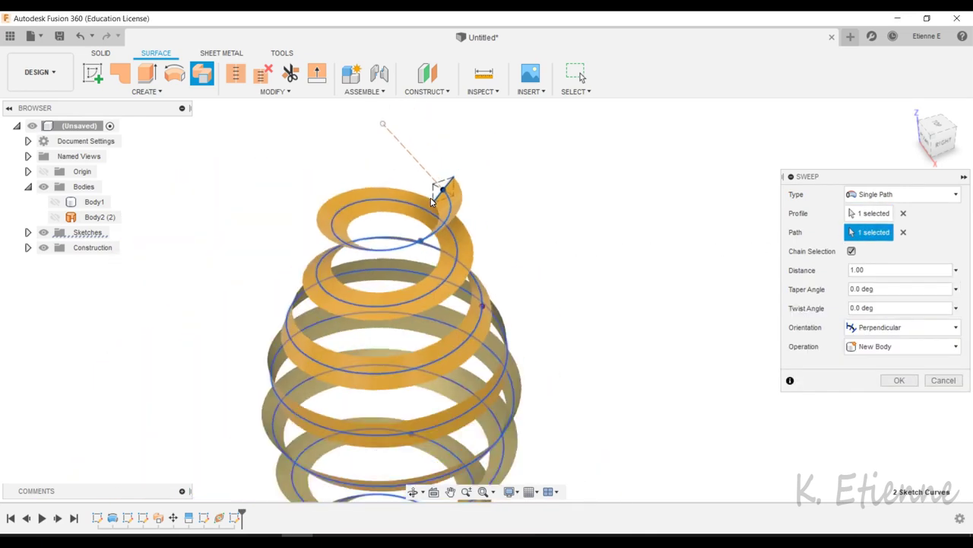
{"action": "scroll", "coordinate": [426, 342], "scroll_direction": "down", "scroll_amount": 3}
{"action": "scroll", "coordinate": [444, 343], "scroll_direction": "down", "scroll_amount": 2}
{"action": "scroll", "coordinate": [396, 403], "scroll_direction": "up", "scroll_amount": 3}
{"action": "scroll", "coordinate": [402, 396], "scroll_direction": "up", "scroll_amount": 3}
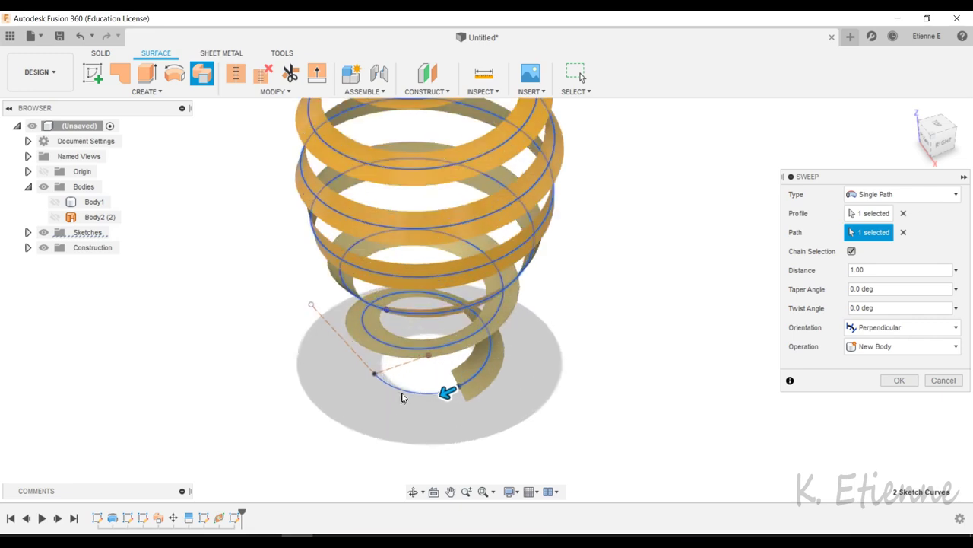
{"action": "scroll", "coordinate": [396, 387], "scroll_direction": "down", "scroll_amount": 5}
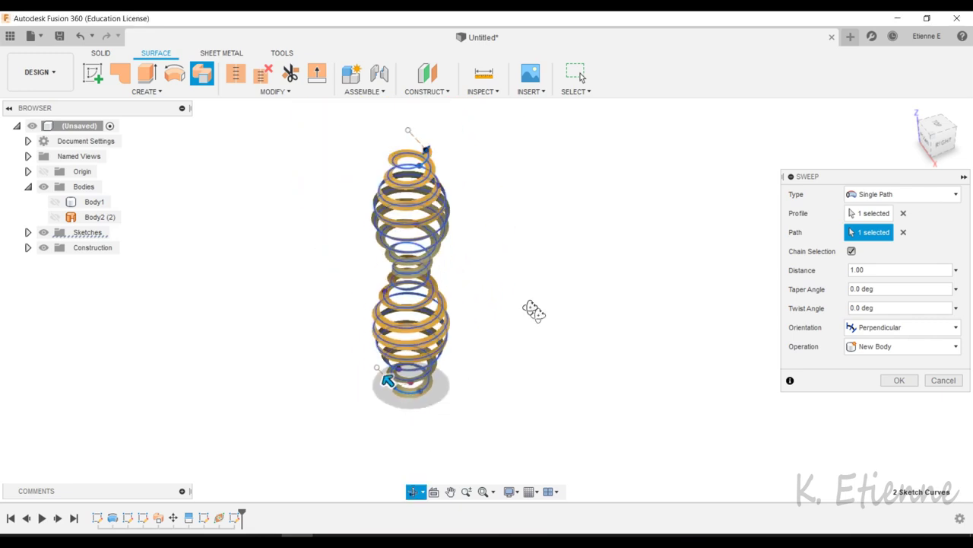
{"action": "middle_click_drag", "start_coordinate": [531, 309], "coordinate": [532, 277], "text": "shift"}
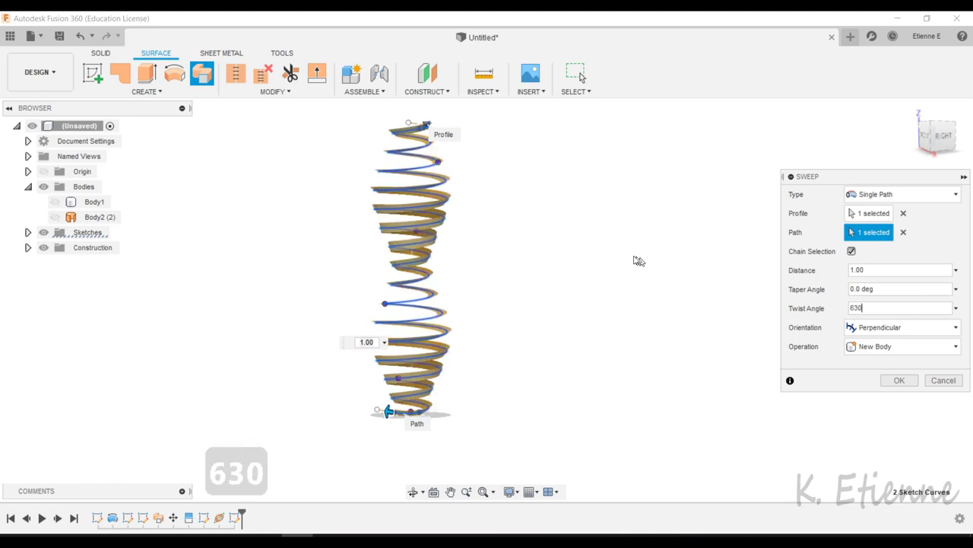
{"action": "scroll", "coordinate": [422, 303], "scroll_direction": "up", "scroll_amount": 1}
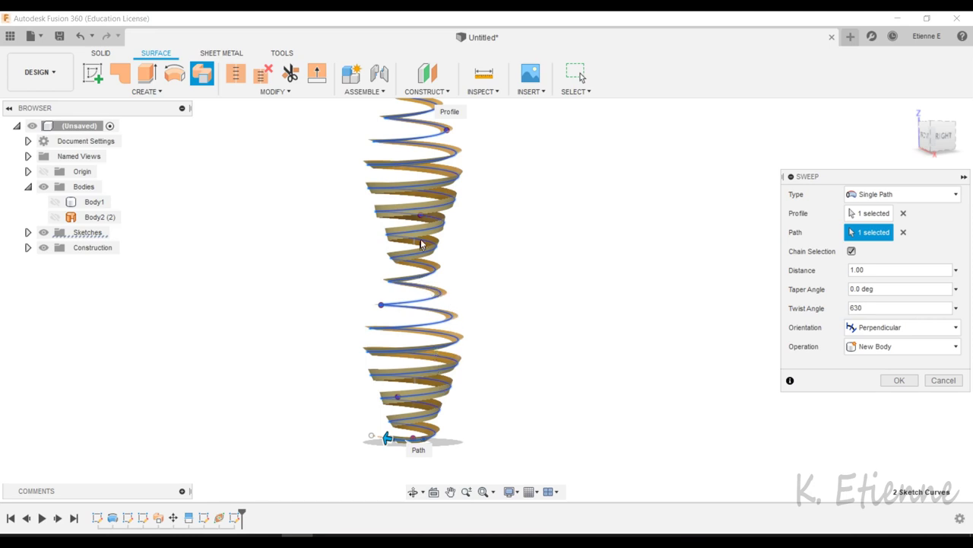
{"action": "scroll", "coordinate": [447, 192], "scroll_direction": "up", "scroll_amount": 1}
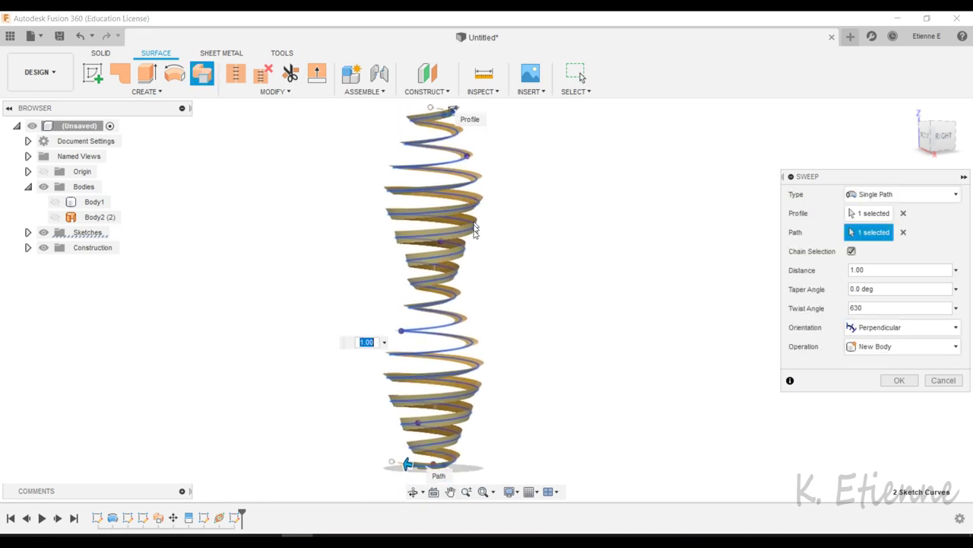
{"action": "left_click", "coordinate": [899, 378]}
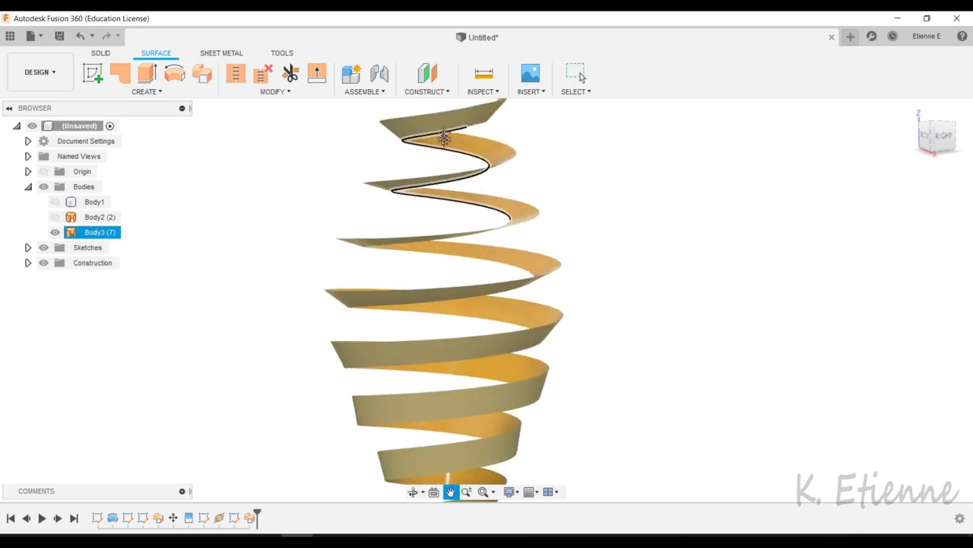
{"action": "scroll", "coordinate": [444, 202], "scroll_direction": "up", "scroll_amount": 3}
{"action": "scroll", "coordinate": [454, 195], "scroll_direction": "up", "scroll_amount": 2}
{"action": "scroll", "coordinate": [445, 218], "scroll_direction": "up", "scroll_amount": 2}
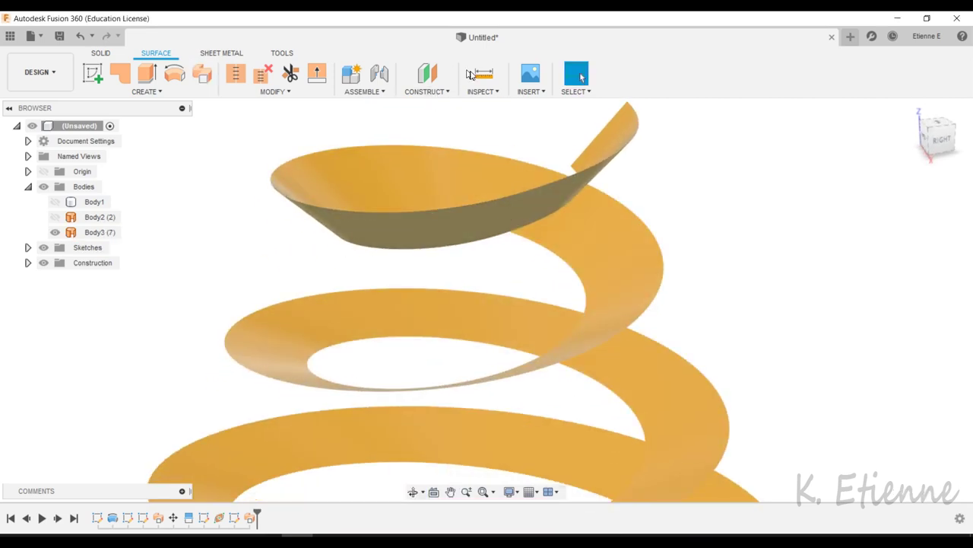
{"action": "left_click", "coordinate": [484, 73]}
{"action": "left_click", "coordinate": [617, 124]}
{"action": "scroll", "coordinate": [509, 169], "scroll_direction": "down", "scroll_amount": 2}
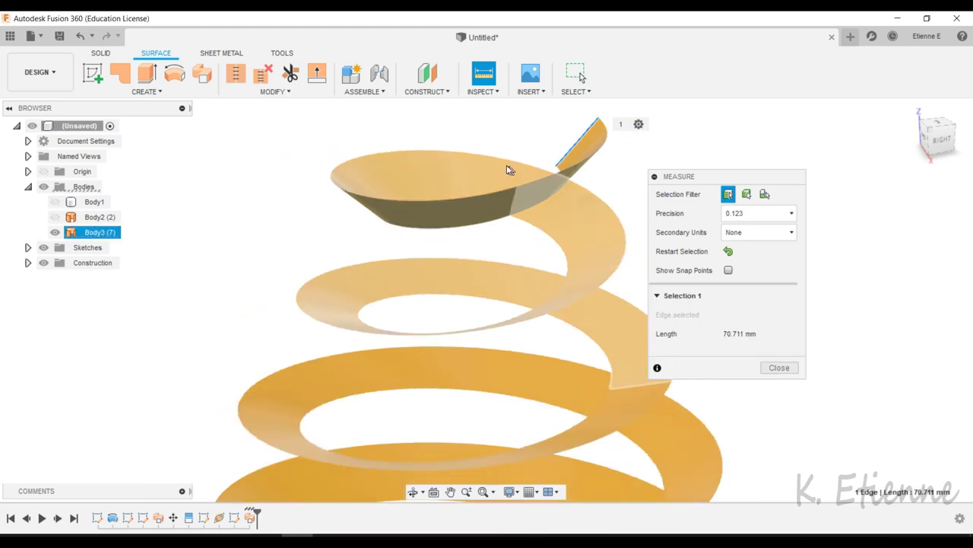
{"action": "scroll", "coordinate": [509, 170], "scroll_direction": "down", "scroll_amount": 2}
{"action": "scroll", "coordinate": [448, 298], "scroll_direction": "down", "scroll_amount": 1}
{"action": "scroll", "coordinate": [448, 298], "scroll_direction": "up", "scroll_amount": 1}
{"action": "scroll", "coordinate": [429, 344], "scroll_direction": "up", "scroll_amount": 2}
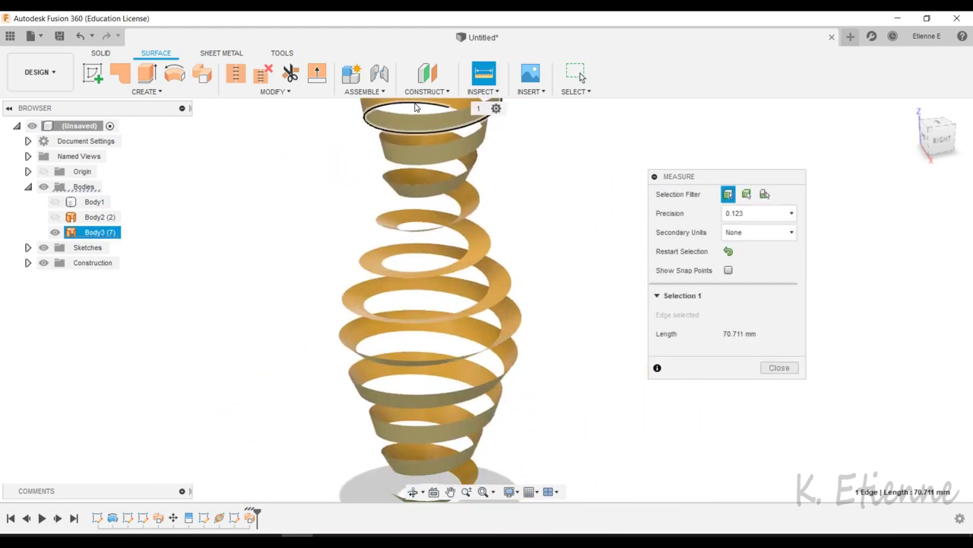
{"action": "scroll", "coordinate": [430, 345], "scroll_direction": "down", "scroll_amount": 3}
{"action": "scroll", "coordinate": [413, 386], "scroll_direction": "up", "scroll_amount": 1}
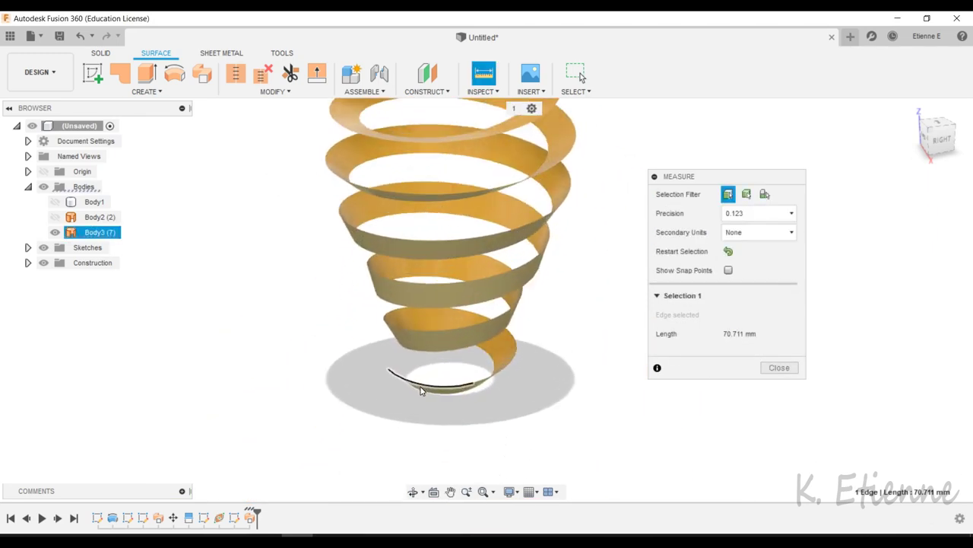
{"action": "scroll", "coordinate": [413, 386], "scroll_direction": "up", "scroll_amount": 2}
{"action": "scroll", "coordinate": [414, 362], "scroll_direction": "up", "scroll_amount": 1}
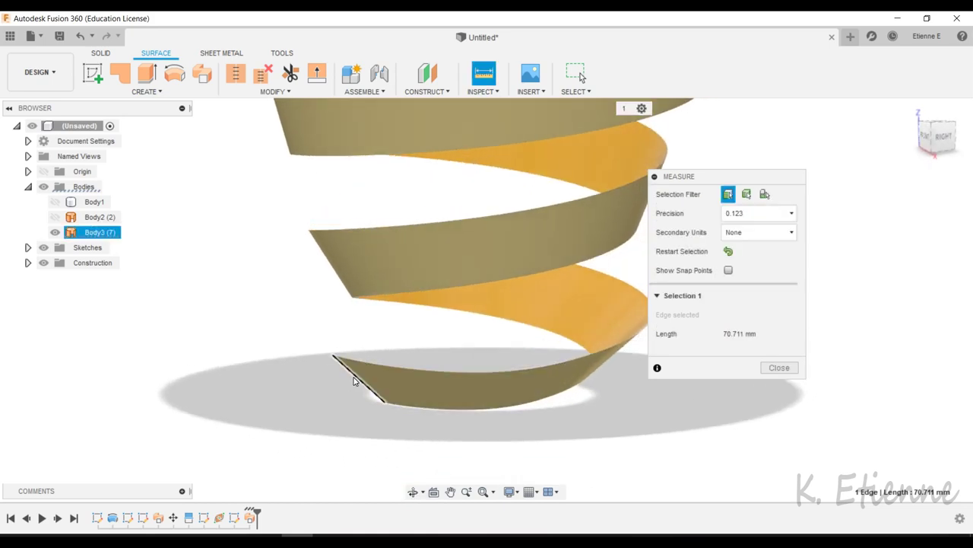
{"action": "left_click", "coordinate": [354, 380]}
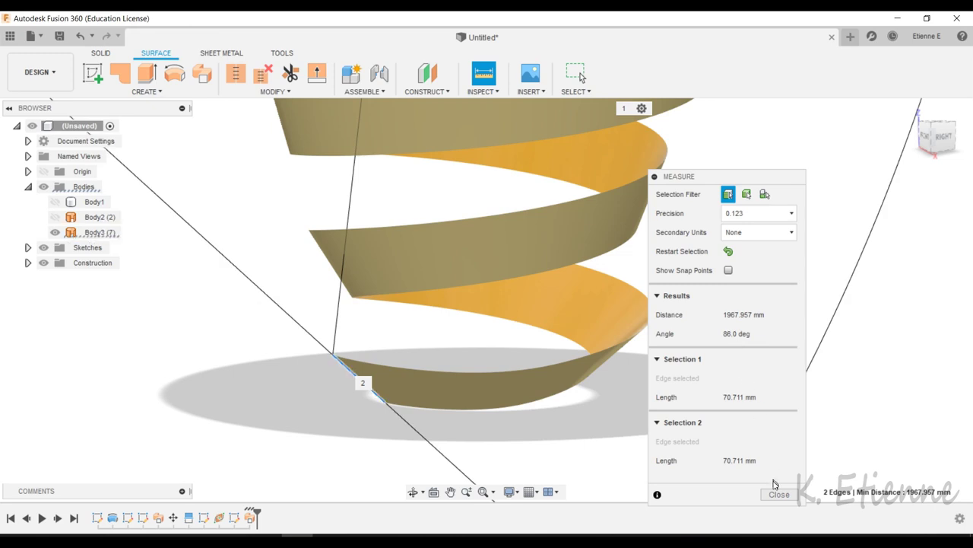
{"action": "left_click", "coordinate": [779, 494]}
{"action": "scroll", "coordinate": [706, 446], "scroll_direction": "down", "scroll_amount": 2}
{"action": "scroll", "coordinate": [509, 411], "scroll_direction": "down", "scroll_amount": 2}
{"action": "scroll", "coordinate": [509, 411], "scroll_direction": "down", "scroll_amount": 3}
{"action": "scroll", "coordinate": [509, 410], "scroll_direction": "down", "scroll_amount": 3}
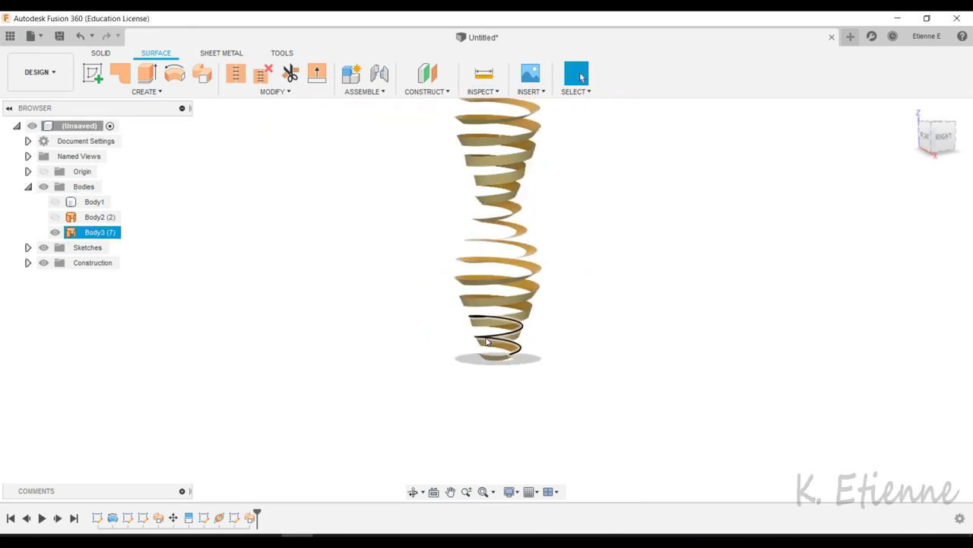
{"action": "middle_click_drag", "start_coordinate": [534, 157], "coordinate": [580, 225], "text": "shift"}
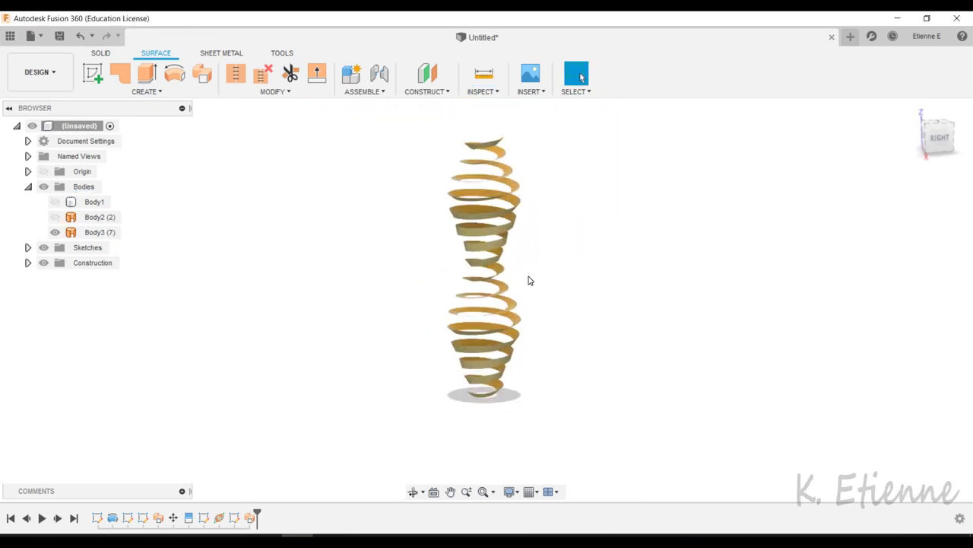
Step: Reopen the sweep from the timeline and set its twist angle to 634°
{"action": "right_click", "coordinate": [250, 522]}
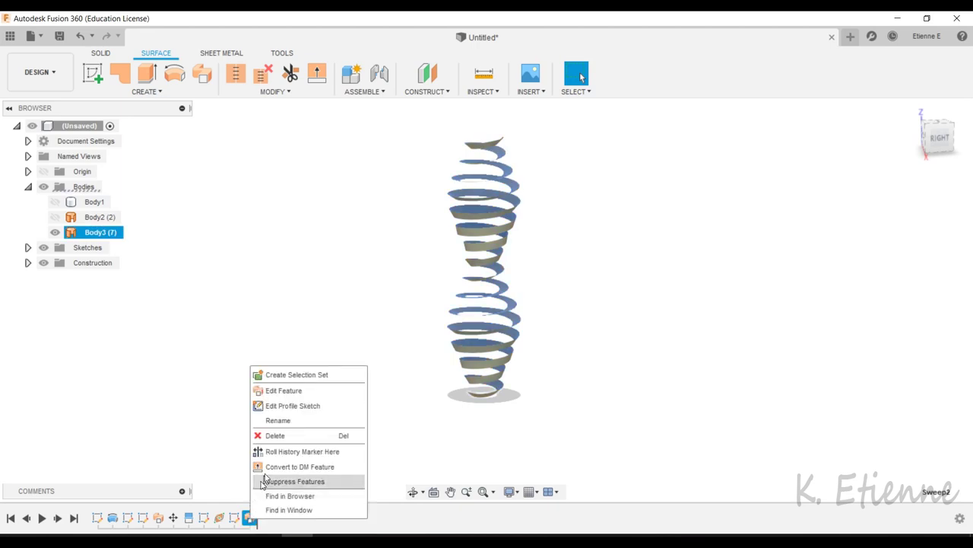
{"action": "left_click", "coordinate": [289, 389]}
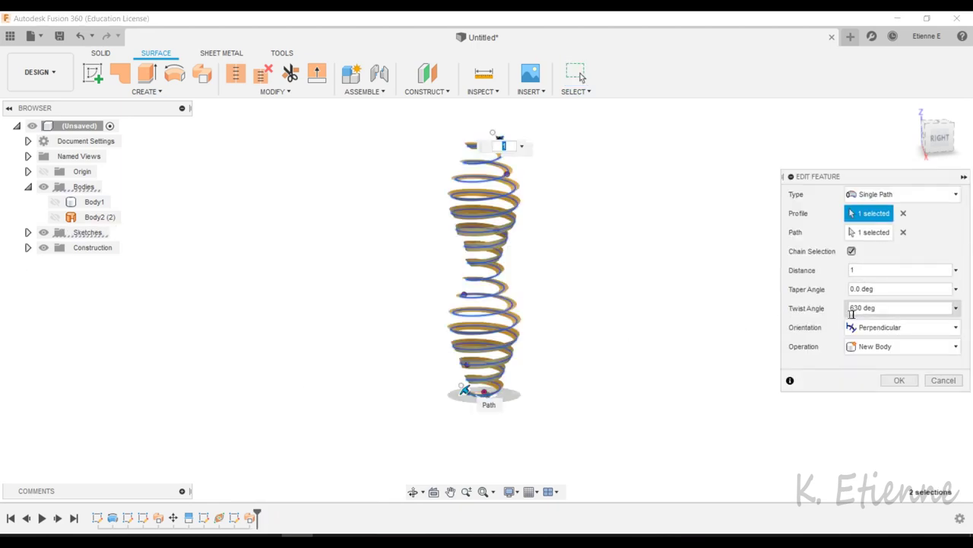
{"action": "left_click_drag", "start_coordinate": [880, 307], "coordinate": [831, 313]}
{"action": "type", "text": "634"}
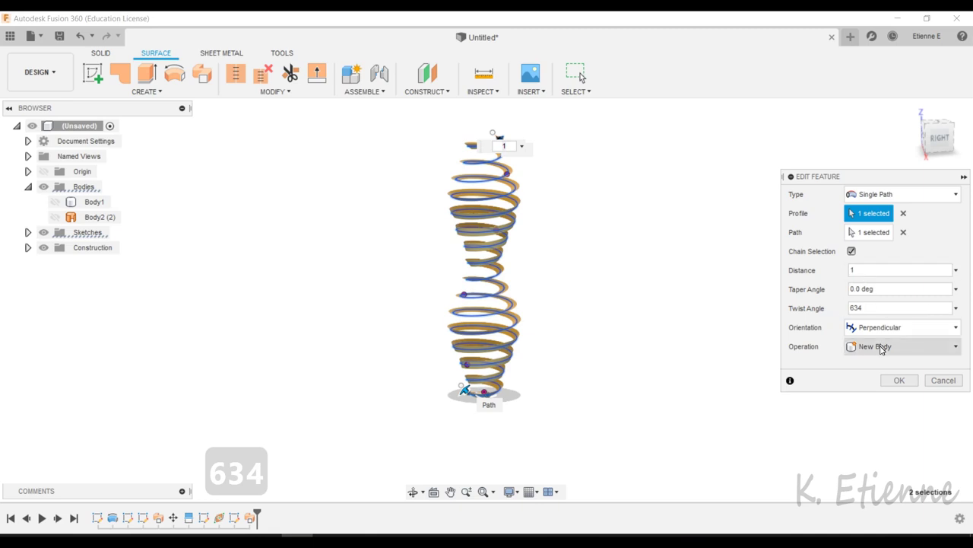
{"action": "left_click", "coordinate": [899, 380]}
{"action": "scroll", "coordinate": [603, 150], "scroll_direction": "up", "scroll_amount": 5}
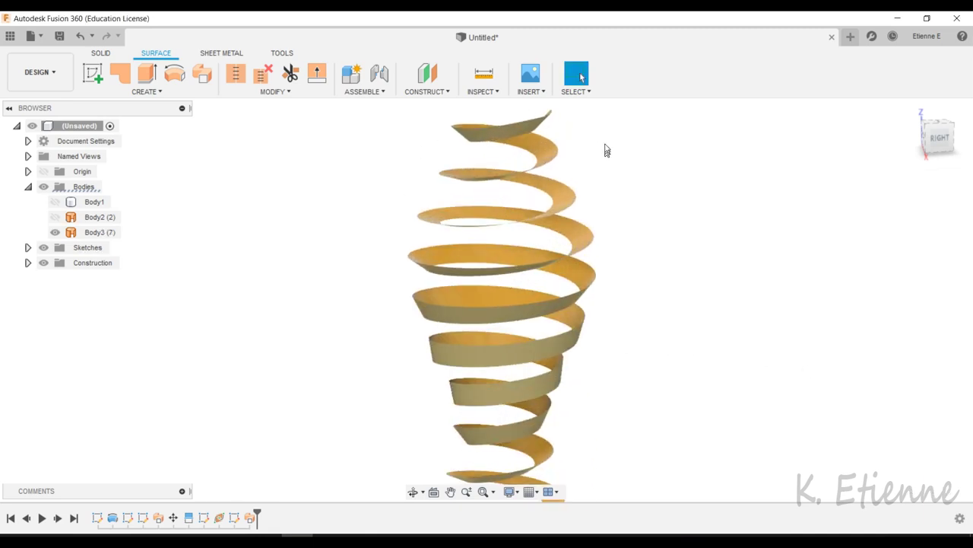
{"action": "scroll", "coordinate": [571, 145], "scroll_direction": "up", "scroll_amount": 5}
{"action": "middle_click_drag", "start_coordinate": [571, 146], "coordinate": [605, 228]}
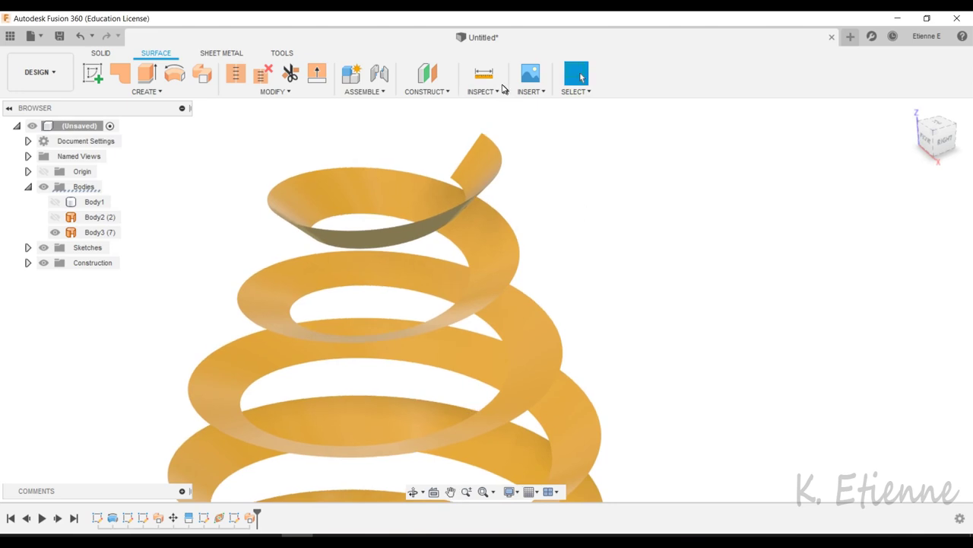
Step: Measure the angle between the ribbon's top and bottom end edges, 90.0°
{"action": "left_click", "coordinate": [484, 73]}
{"action": "left_click", "coordinate": [464, 159]}
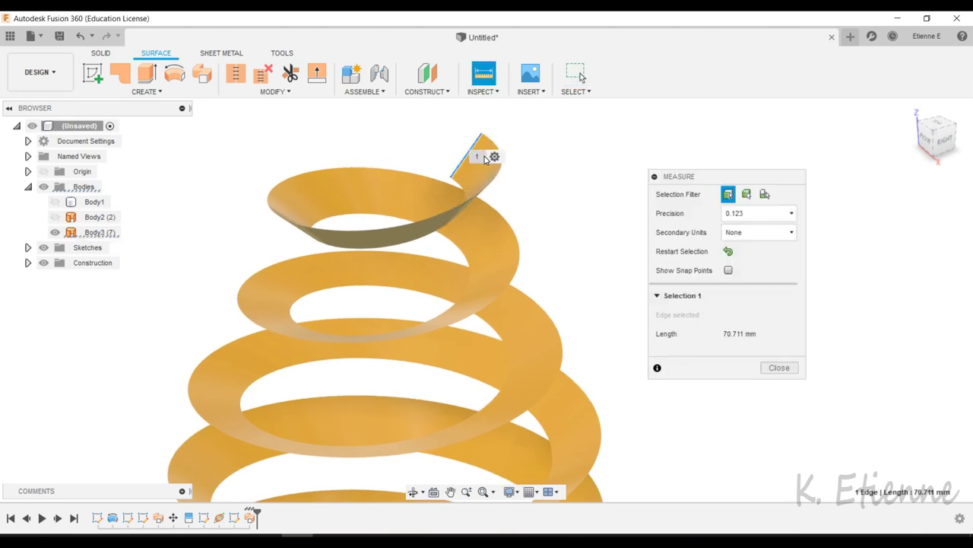
{"action": "mouse_move", "coordinate": [485, 158]}
{"action": "middle_mouse_down"}
{"action": "mouse_move", "coordinate": [537, 191]}
{"action": "mouse_move", "coordinate": [527, 358]}
{"action": "mouse_move", "coordinate": [523, 281]}
{"action": "mouse_move", "coordinate": [525, 434]}
{"action": "mouse_move", "coordinate": [532, 228]}
{"action": "mouse_move", "coordinate": [537, 322]}
{"action": "mouse_move", "coordinate": [520, 369]}
{"action": "mouse_move", "coordinate": [476, 397]}
{"action": "mouse_move", "coordinate": [502, 354]}
{"action": "middle_mouse_up"}
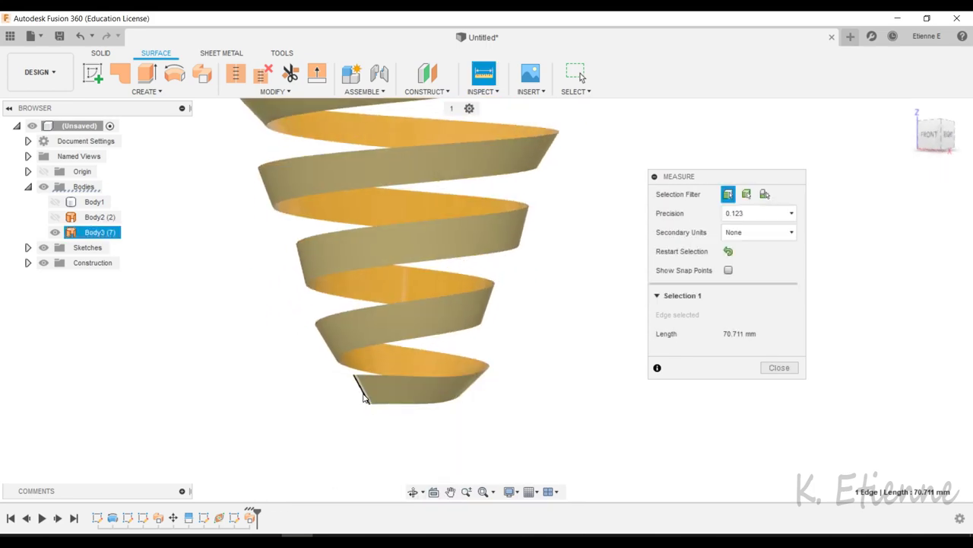
{"action": "left_click", "coordinate": [363, 398]}
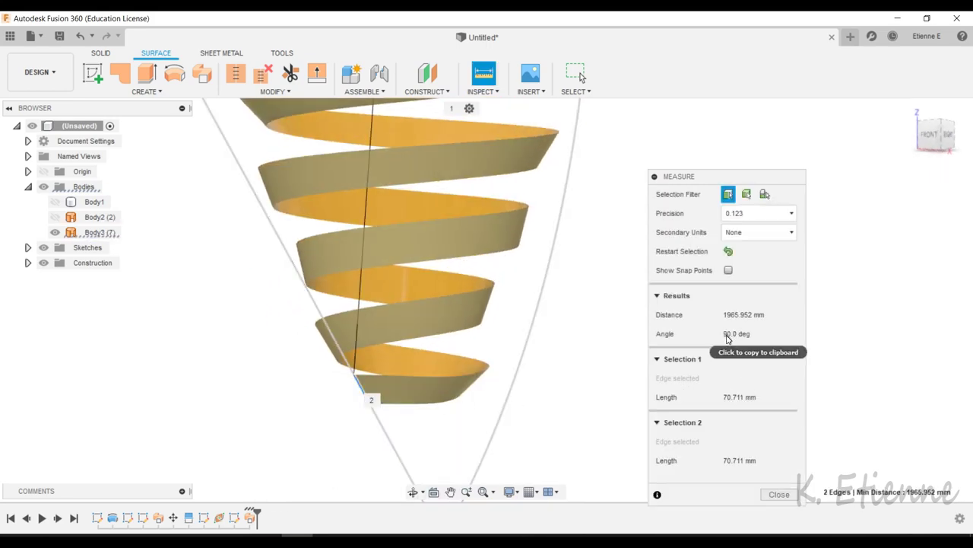
Step: Close the measurement results, clear the selection and view the whole helix
{"action": "left_click", "coordinate": [776, 493]}
{"action": "scroll", "coordinate": [429, 419], "scroll_direction": "down", "scroll_amount": 3}
{"action": "scroll", "coordinate": [449, 369], "scroll_direction": "down", "scroll_amount": 3}
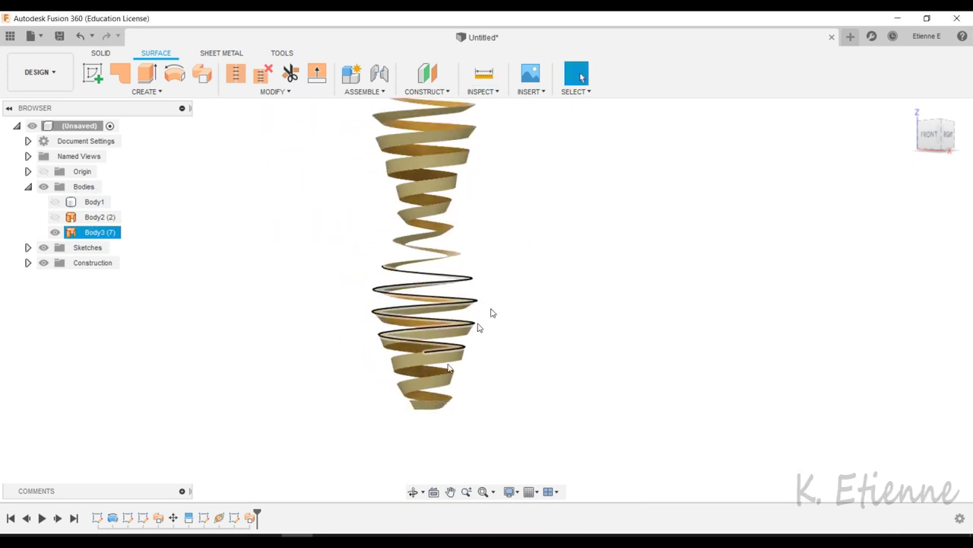
{"action": "key", "text": "Escape"}
{"action": "mouse_move", "coordinate": [449, 369]}
{"action": "middle_mouse_down", "text": "shift"}
{"action": "mouse_move", "coordinate": [543, 228]}
{"action": "mouse_move", "coordinate": [547, 282]}
{"action": "mouse_move", "coordinate": [554, 273]}
{"action": "middle_mouse_up", "text": "shift"}
Step: Raise the sweep's twist angle to 3634° and zoom in on the dense corkscrewed band
{"action": "right_click", "coordinate": [250, 518]}
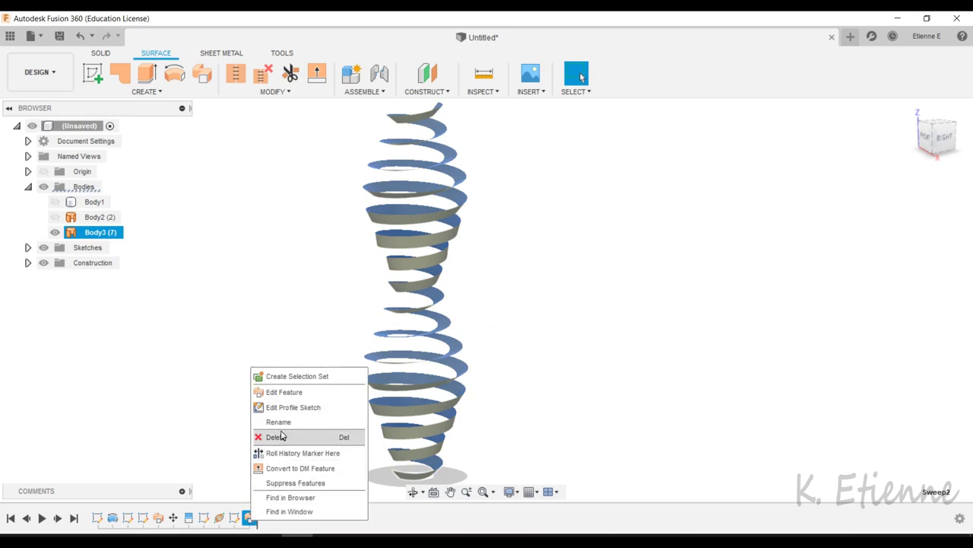
{"action": "left_click", "coordinate": [283, 391]}
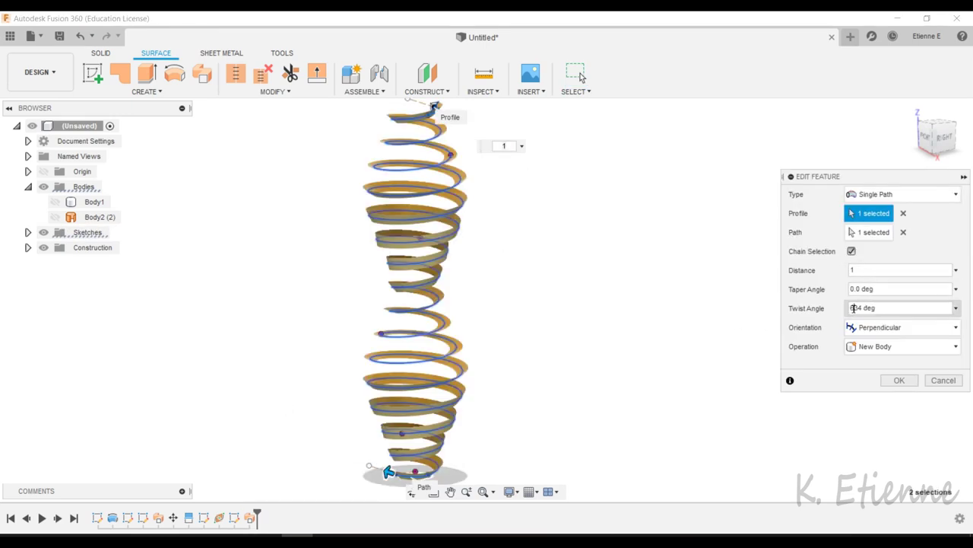
{"action": "key", "text": "Left"}
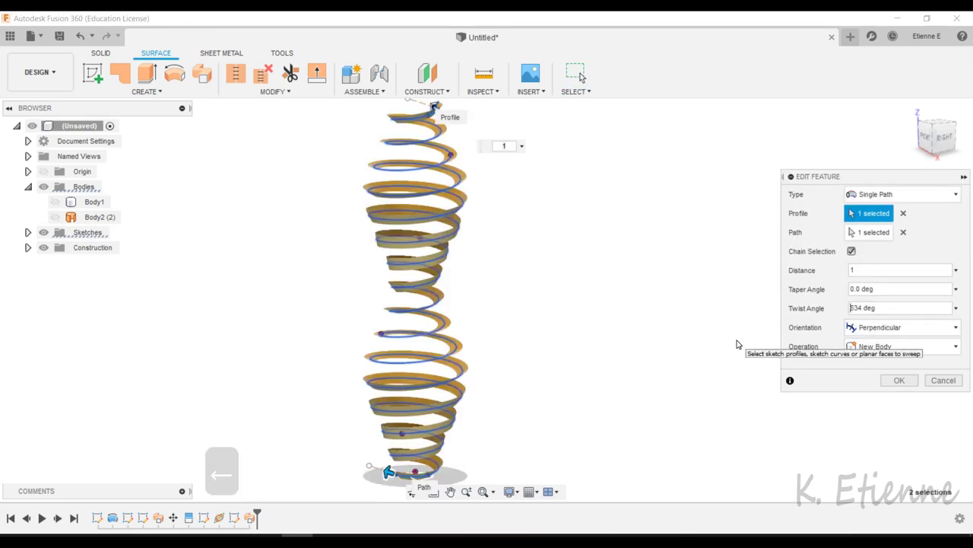
{"action": "type", "text": "36"}
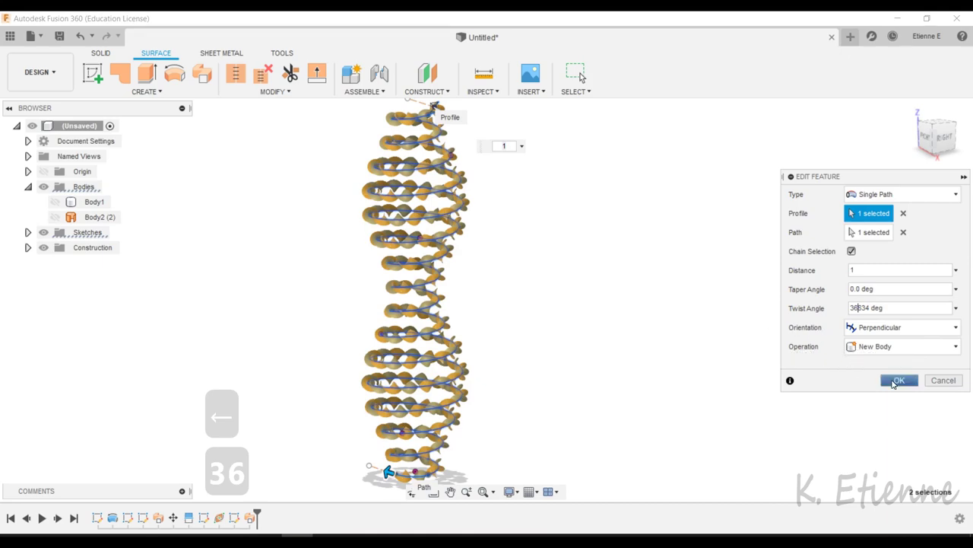
{"action": "left_click", "coordinate": [894, 382]}
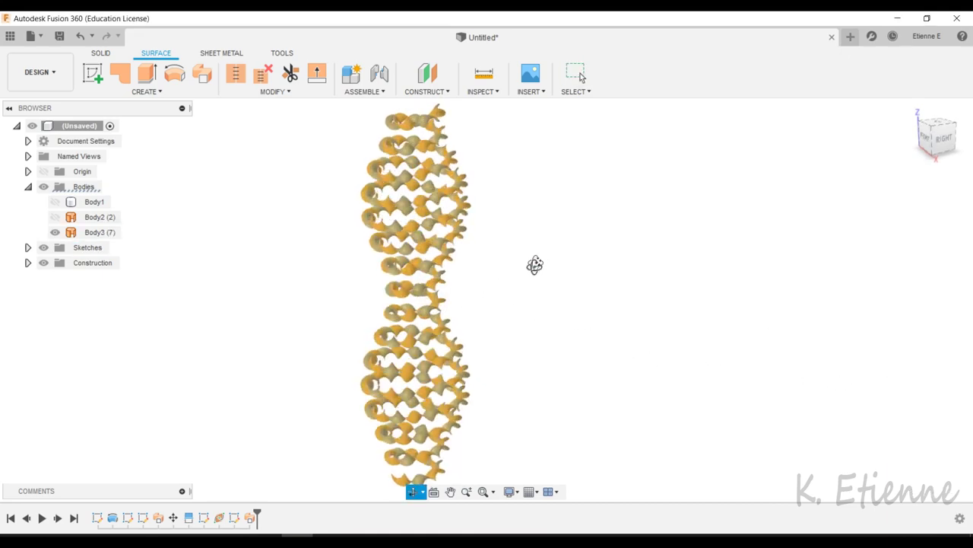
{"action": "mouse_move", "coordinate": [535, 265]}
{"action": "left_mouse_down"}
{"action": "mouse_move", "coordinate": [545, 278]}
{"action": "mouse_move", "coordinate": [533, 279]}
{"action": "left_mouse_up"}
{"action": "key", "text": "Escape"}
{"action": "scroll", "coordinate": [429, 129], "scroll_direction": "up", "scroll_amount": 5}
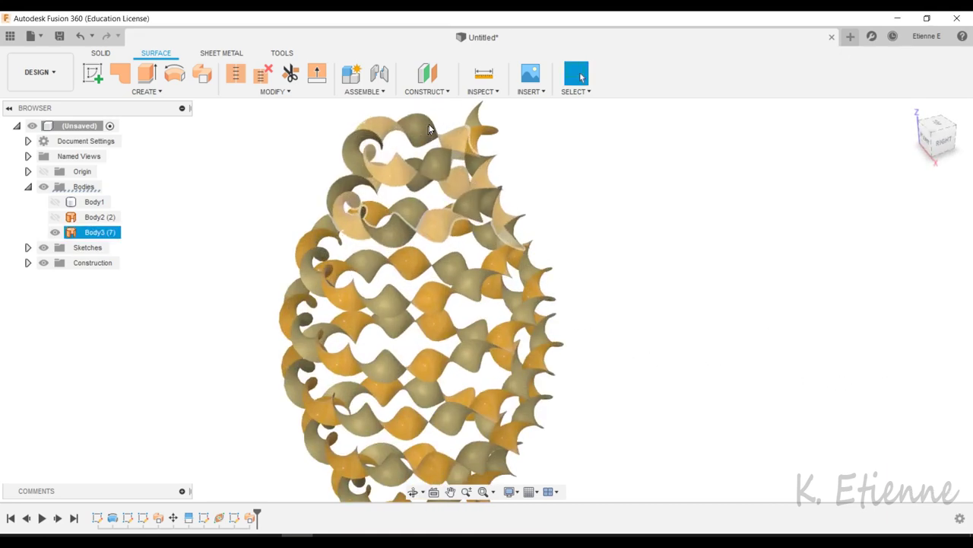
{"action": "scroll", "coordinate": [619, 174], "scroll_direction": "up", "scroll_amount": 2}
{"action": "scroll", "coordinate": [598, 200], "scroll_direction": "up", "scroll_amount": 2}
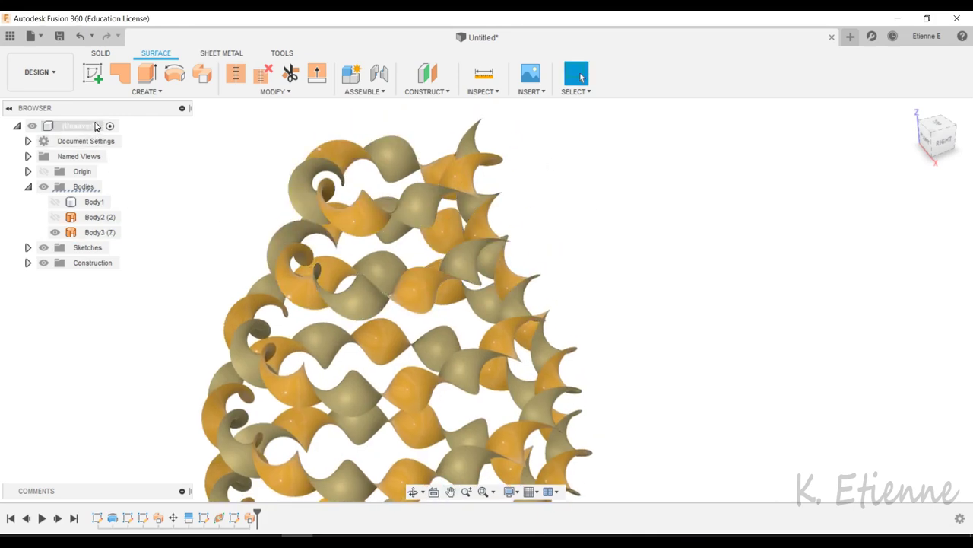
Step: Create a new sketch on the front plane
{"action": "left_click", "coordinate": [101, 53]}
{"action": "left_click", "coordinate": [98, 74]}
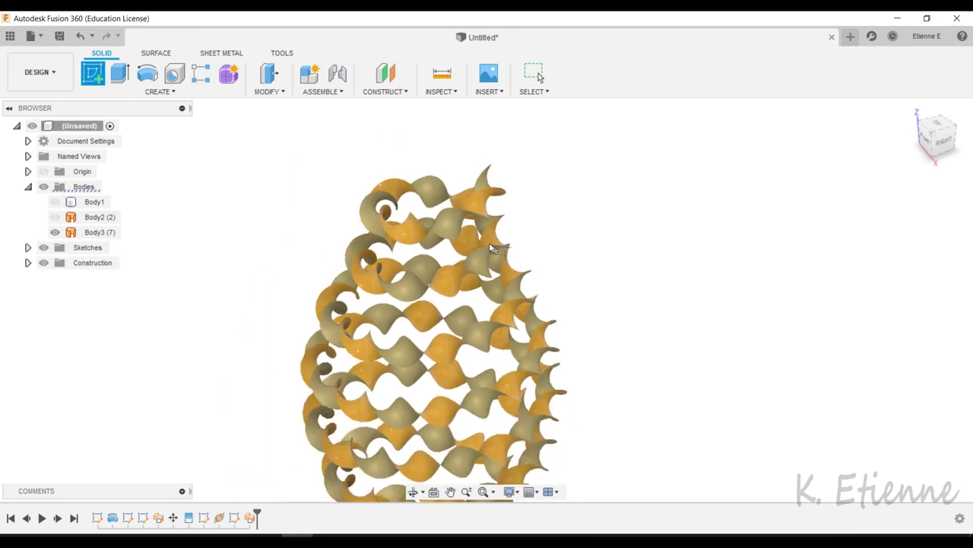
{"action": "left_click", "coordinate": [516, 416]}
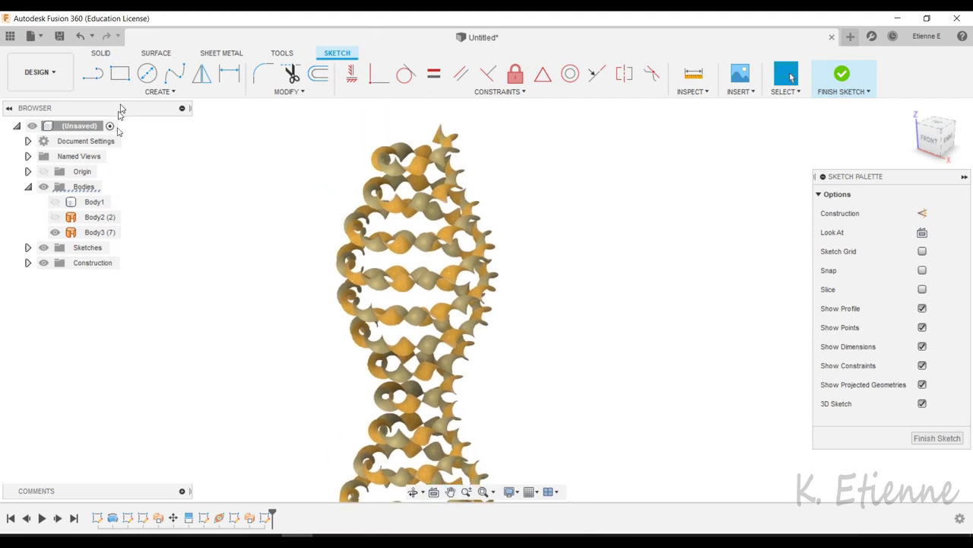
Step: Include the lattice body's edges, from the top tip down through the lower coils, as 3D geometry
{"action": "left_click", "coordinate": [159, 92]}
{"action": "mouse_move", "coordinate": [118, 328]}
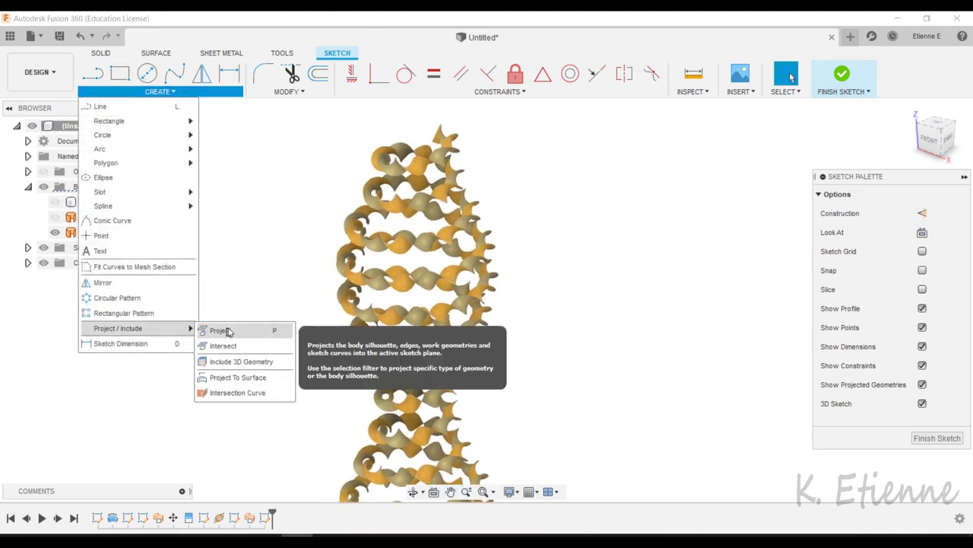
{"action": "left_click", "coordinate": [241, 361]}
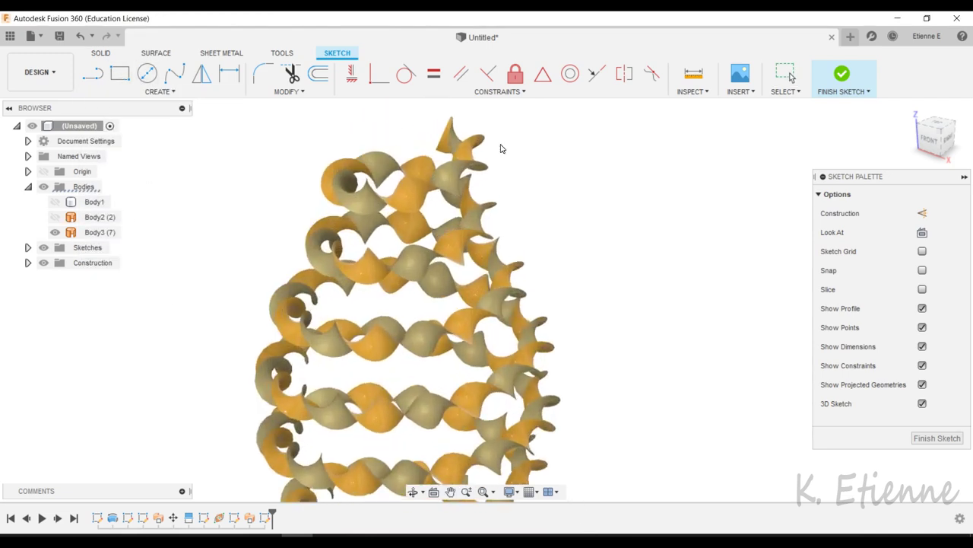
{"action": "left_click", "coordinate": [459, 140]}
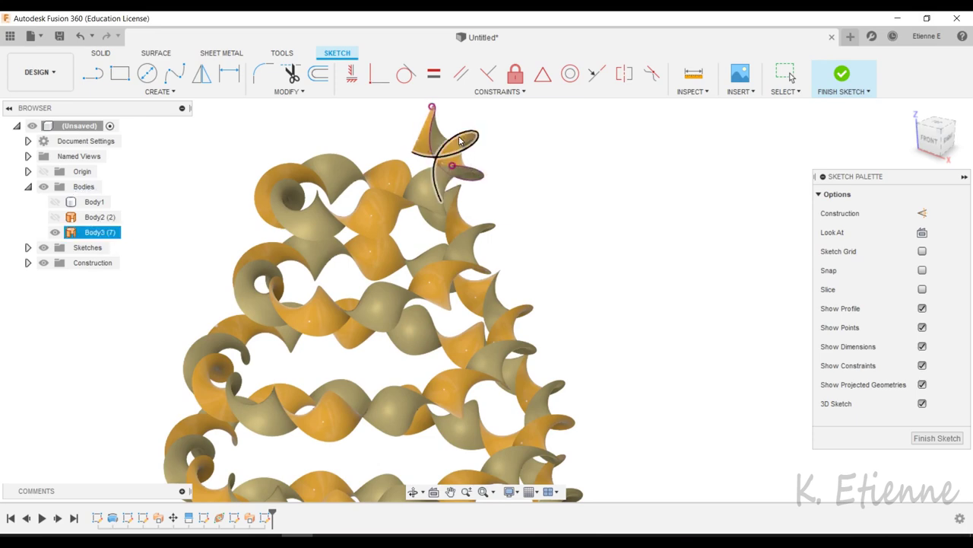
{"action": "left_click", "coordinate": [455, 246]}
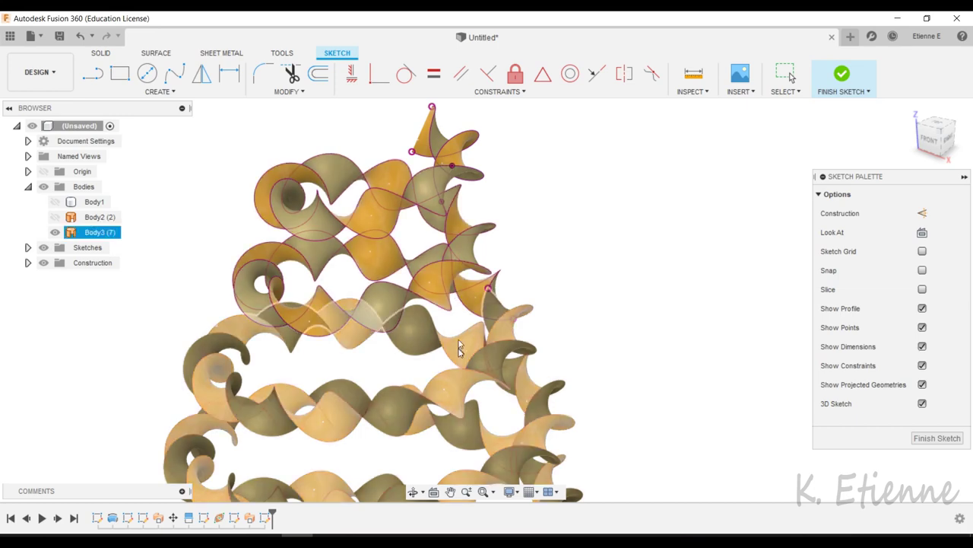
{"action": "left_click", "coordinate": [465, 371]}
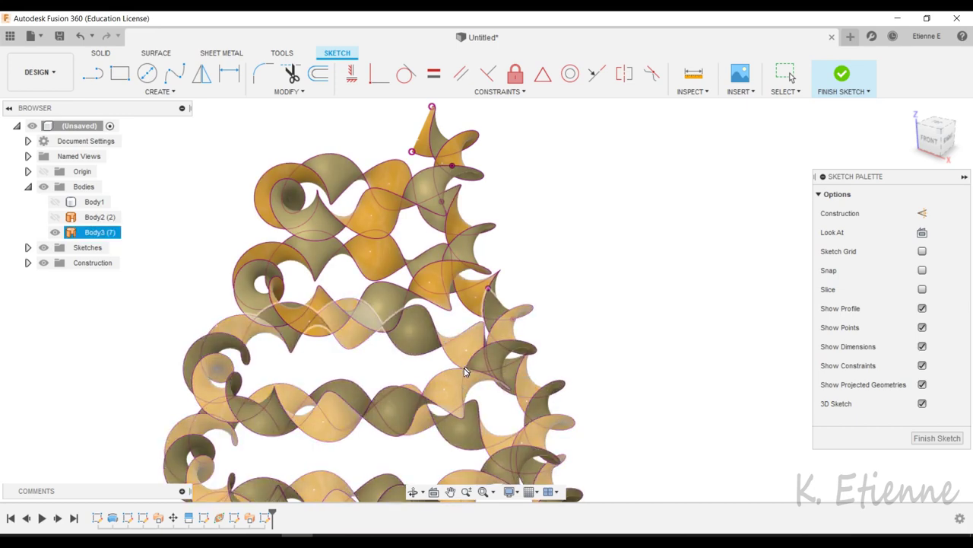
{"action": "mouse_move", "coordinate": [465, 371]}
{"action": "middle_mouse_down"}
{"action": "mouse_move", "coordinate": [645, 314]}
{"action": "mouse_move", "coordinate": [651, 197]}
{"action": "middle_mouse_up"}
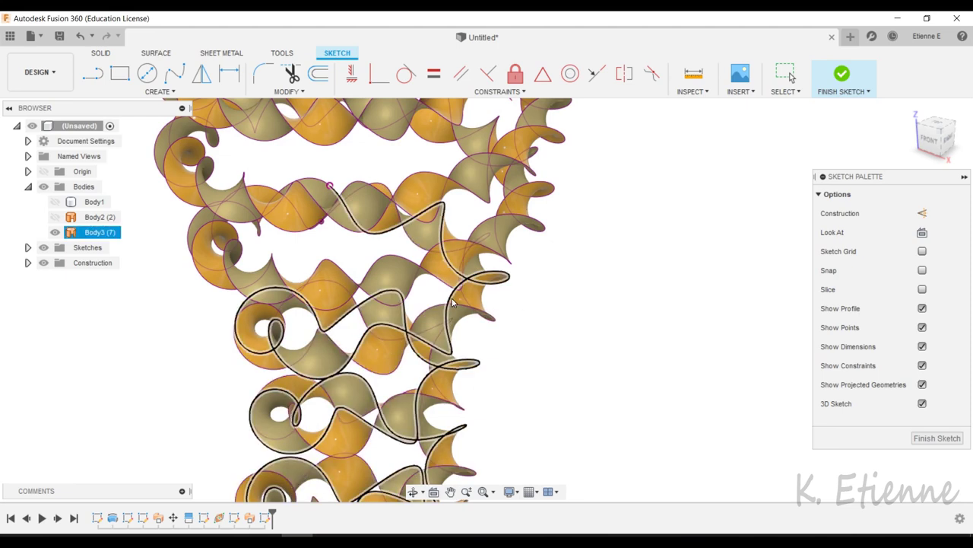
{"action": "left_click", "coordinate": [498, 311]}
{"action": "middle_click_drag", "start_coordinate": [598, 384], "coordinate": [613, 182]}
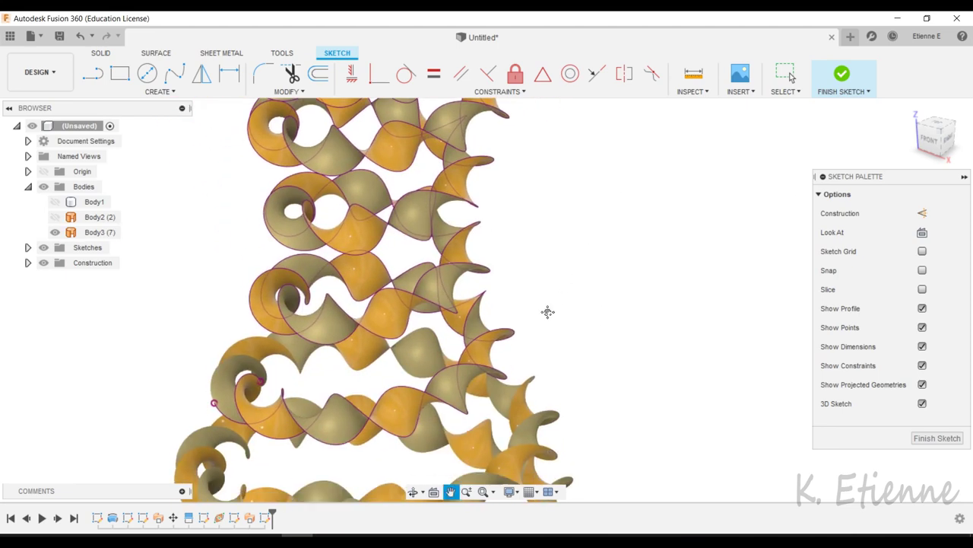
{"action": "middle_click_drag", "start_coordinate": [548, 312], "coordinate": [565, 228]}
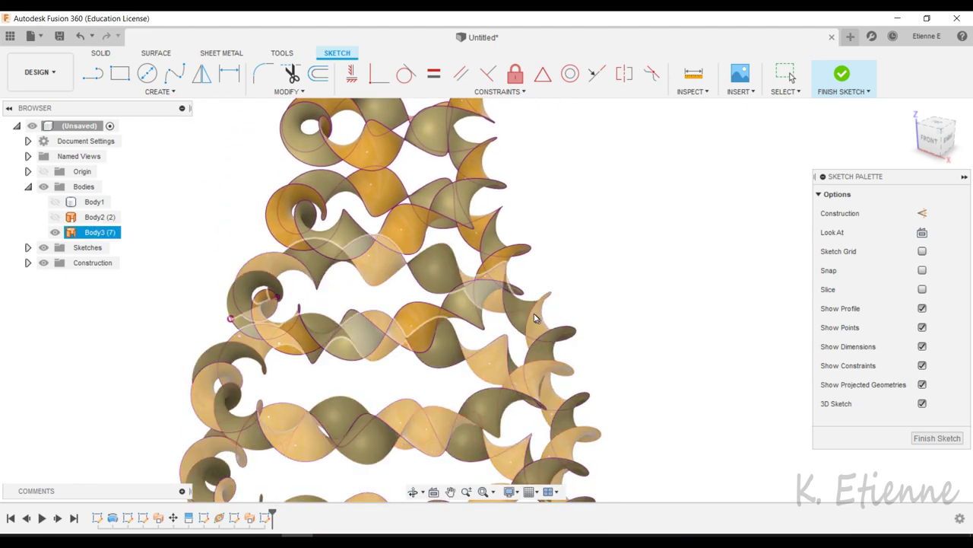
{"action": "mouse_move", "coordinate": [535, 318]}
{"action": "middle_mouse_down"}
{"action": "mouse_move", "coordinate": [613, 336]}
{"action": "mouse_move", "coordinate": [591, 147]}
{"action": "mouse_move", "coordinate": [632, 265]}
{"action": "mouse_move", "coordinate": [644, 191]}
{"action": "mouse_move", "coordinate": [599, 321]}
{"action": "middle_mouse_up"}
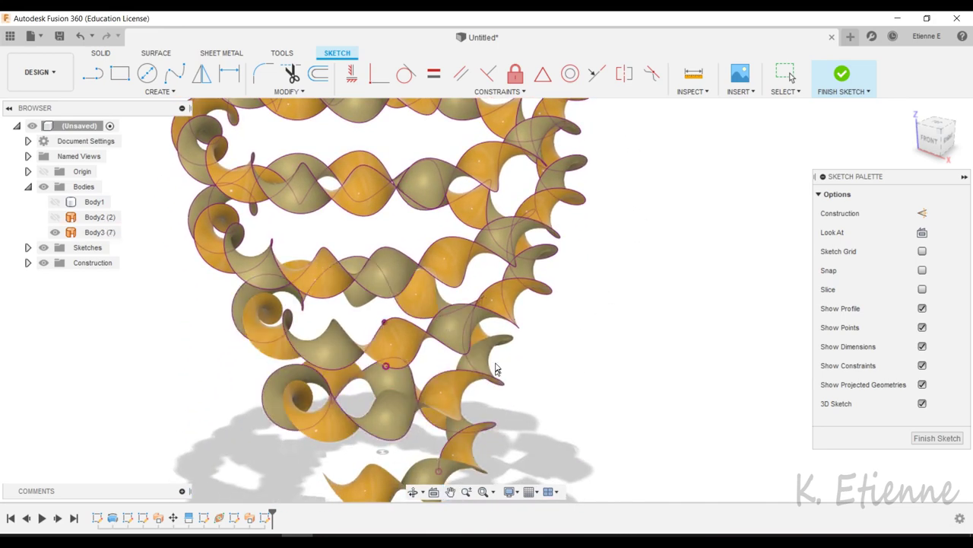
{"action": "mouse_move", "coordinate": [576, 391]}
{"action": "middle_mouse_down"}
{"action": "mouse_move", "coordinate": [611, 247]}
{"action": "mouse_move", "coordinate": [495, 294]}
{"action": "middle_mouse_up"}
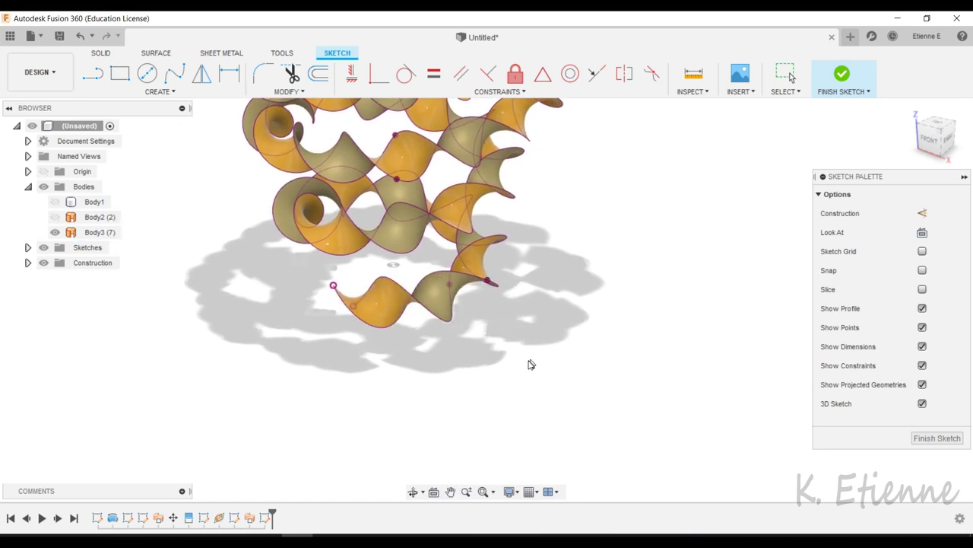
{"action": "middle_click_drag", "start_coordinate": [528, 362], "coordinate": [598, 341], "text": "shift"}
Step: Hide Body3 so only the included curves remain, then finish the sketch
{"action": "left_click", "coordinate": [55, 232]}
{"action": "scroll", "coordinate": [484, 344], "scroll_direction": "down", "scroll_amount": 3}
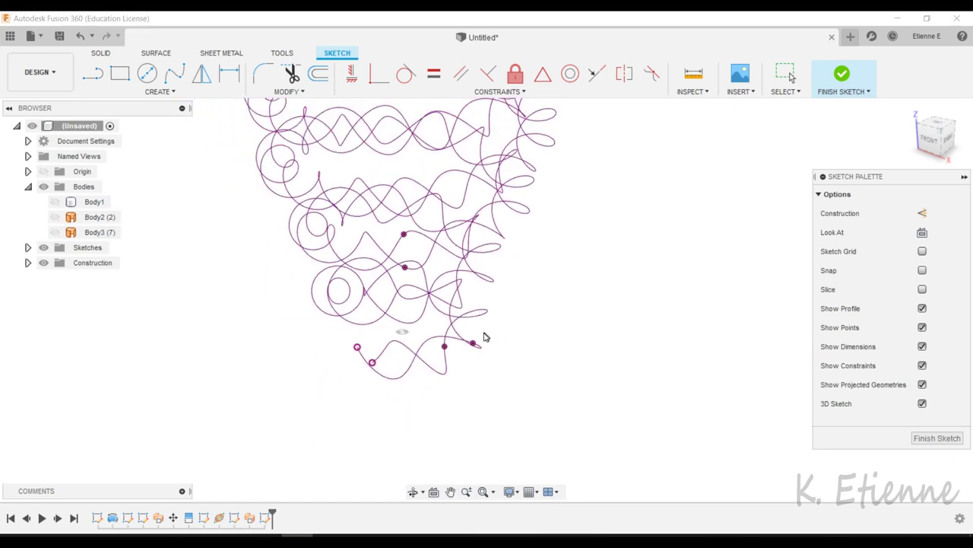
{"action": "scroll", "coordinate": [494, 384], "scroll_direction": "down", "scroll_amount": 3}
{"action": "scroll", "coordinate": [494, 380], "scroll_direction": "down", "scroll_amount": 2}
{"action": "middle_click_drag", "start_coordinate": [567, 294], "coordinate": [611, 256], "text": "shift"}
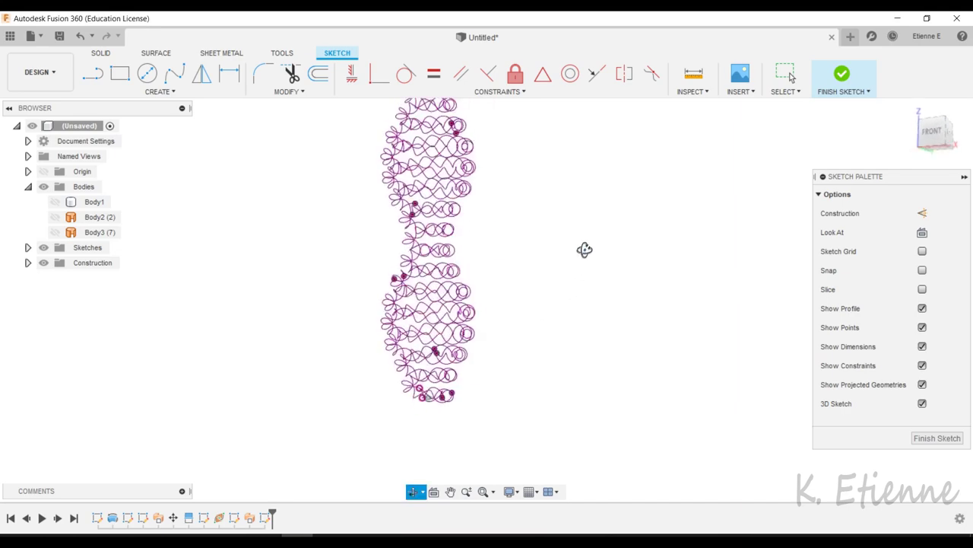
{"action": "mouse_move", "coordinate": [611, 210]}
{"action": "middle_mouse_down"}
{"action": "mouse_move", "coordinate": [606, 284]}
{"action": "mouse_move", "coordinate": [494, 293]}
{"action": "mouse_move", "coordinate": [559, 286]}
{"action": "middle_mouse_up"}
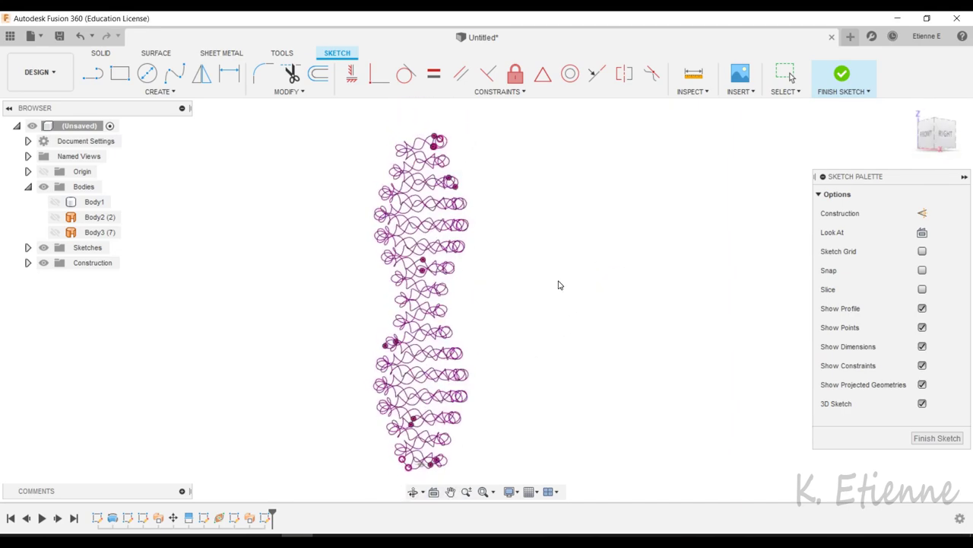
{"action": "left_click", "coordinate": [919, 440]}
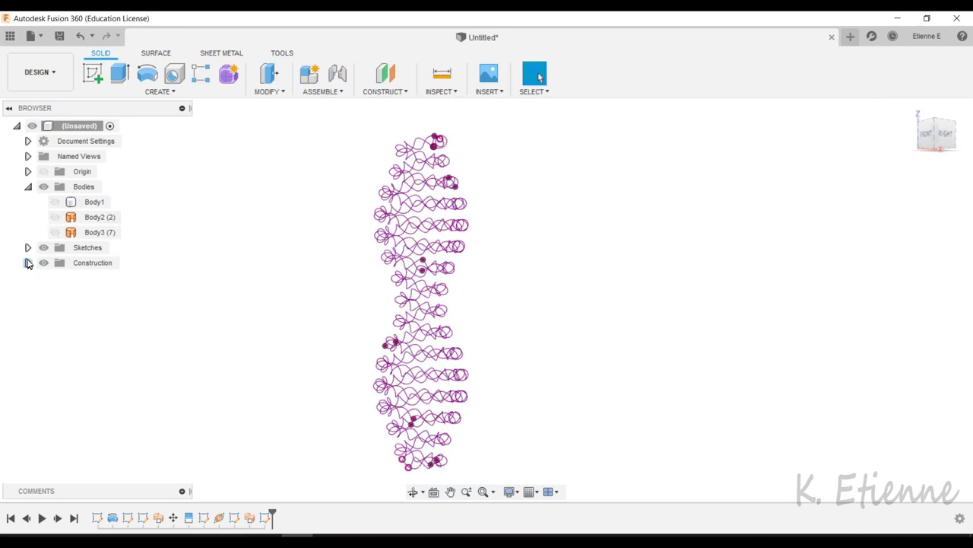
Step: Show Sketch4's helix and hide Sketch6's lattice curves
{"action": "left_click", "coordinate": [28, 247]}
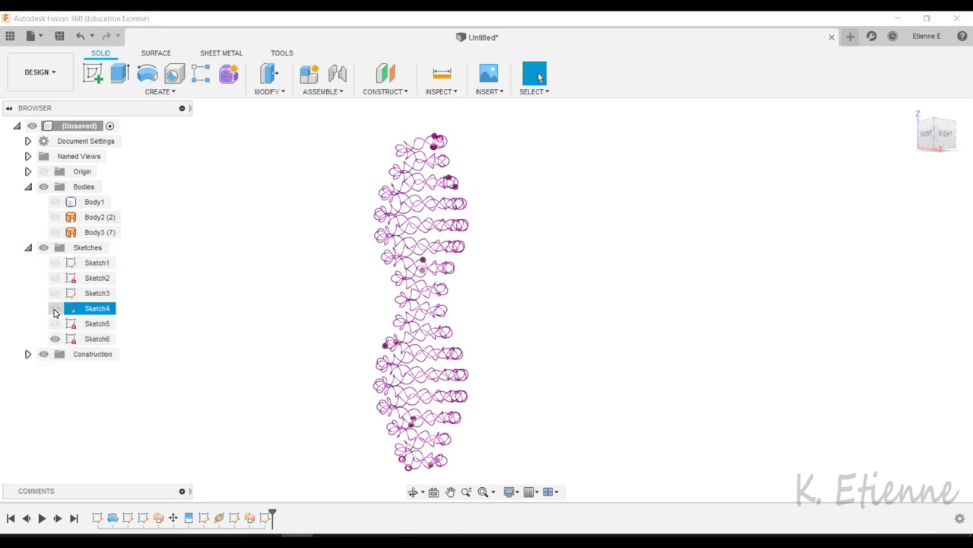
{"action": "left_click", "coordinate": [53, 312]}
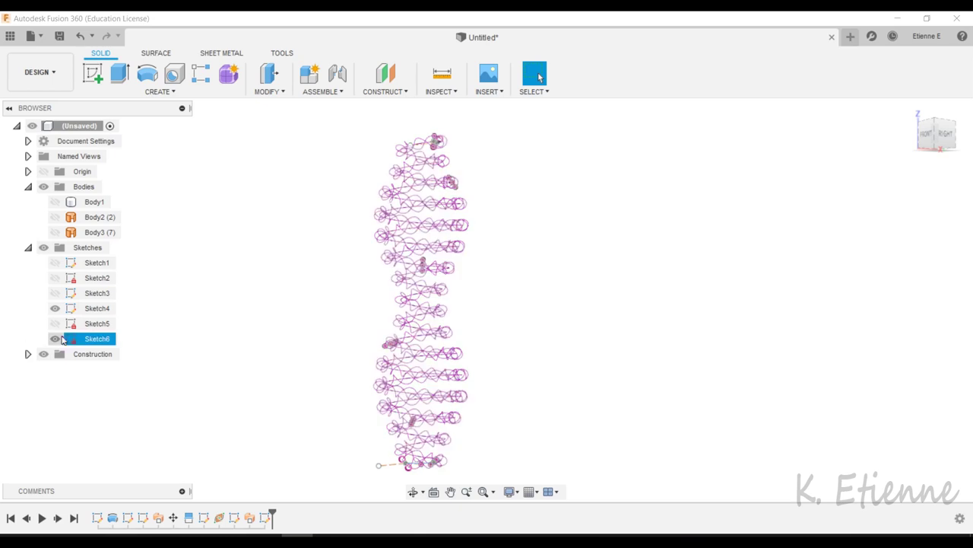
{"action": "left_click", "coordinate": [55, 338]}
{"action": "mouse_move", "coordinate": [507, 216]}
{"action": "middle_mouse_down", "text": "shift"}
{"action": "mouse_move", "coordinate": [525, 215]}
{"action": "mouse_move", "coordinate": [513, 248]}
{"action": "middle_mouse_up", "text": "shift"}
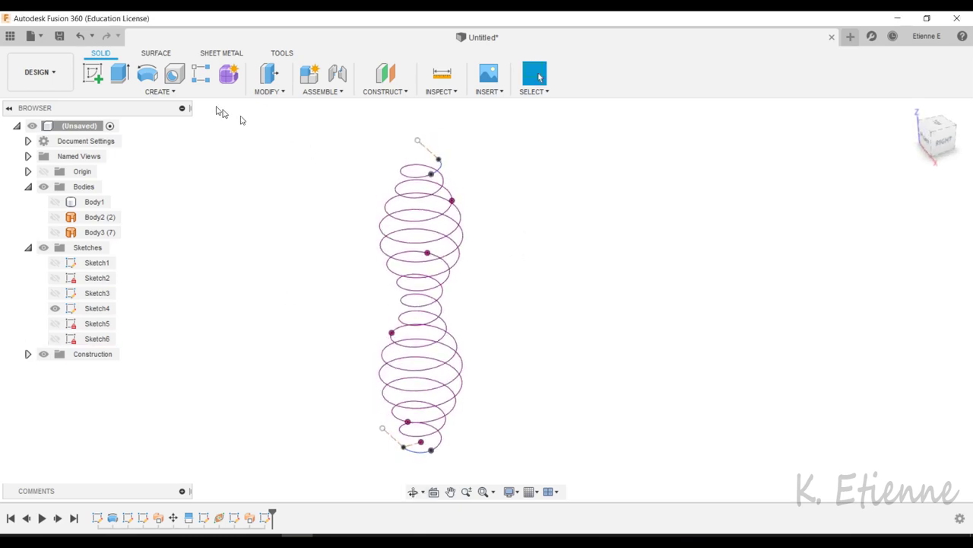
Step: Pipe the helix path with a 15 mm section to create Body4
{"action": "left_click", "coordinate": [159, 92]}
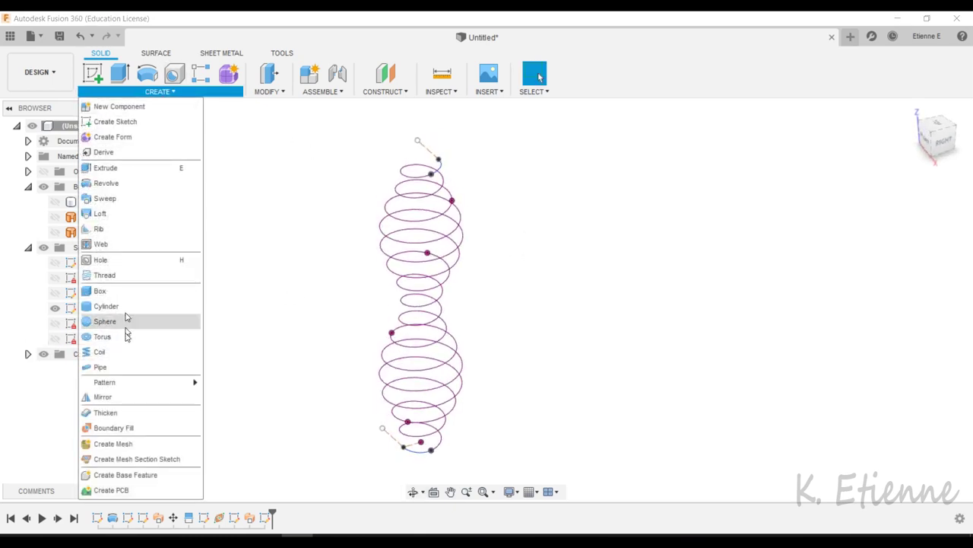
{"action": "left_click", "coordinate": [114, 367]}
{"action": "left_click", "coordinate": [445, 166]}
{"action": "type", "text": "15"}
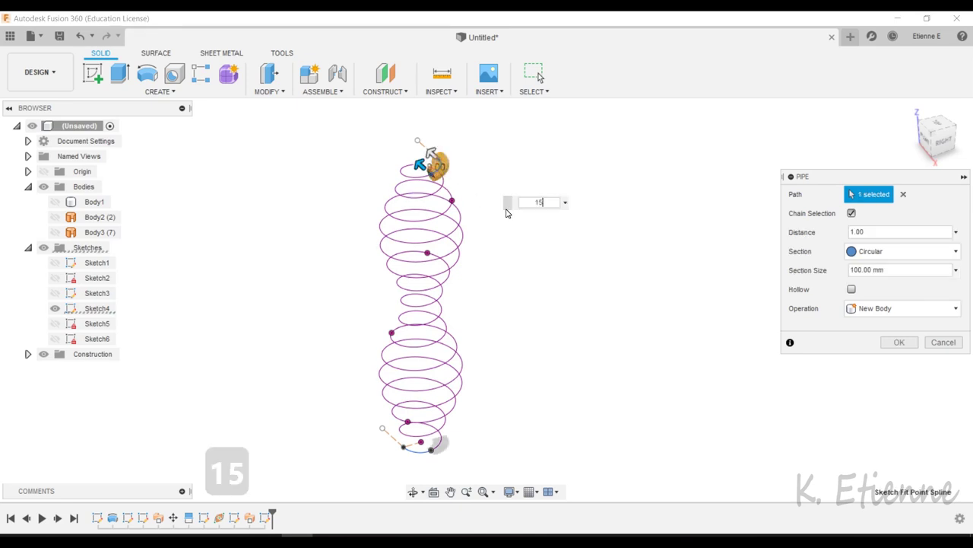
{"action": "key", "text": "Return"}
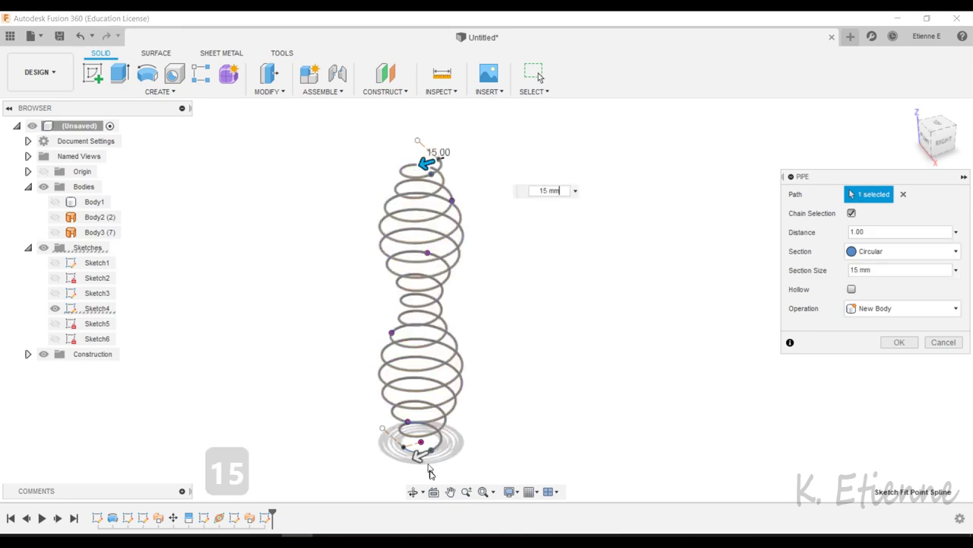
{"action": "scroll", "coordinate": [421, 452], "scroll_direction": "up", "scroll_amount": 2}
{"action": "scroll", "coordinate": [420, 452], "scroll_direction": "up", "scroll_amount": 3}
{"action": "scroll", "coordinate": [419, 447], "scroll_direction": "up", "scroll_amount": 2}
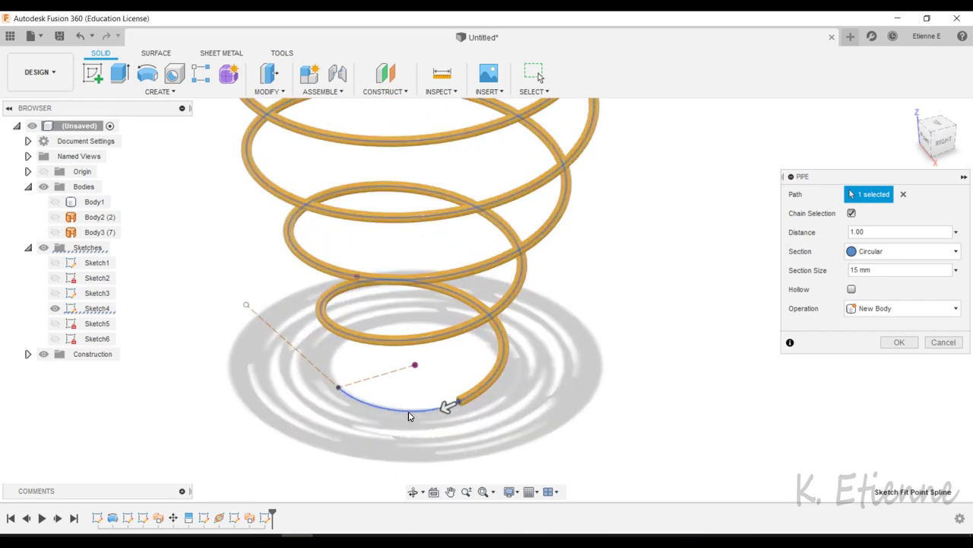
{"action": "scroll", "coordinate": [396, 442], "scroll_direction": "down", "scroll_amount": 3}
{"action": "scroll", "coordinate": [396, 443], "scroll_direction": "down", "scroll_amount": 2}
{"action": "scroll", "coordinate": [392, 434], "scroll_direction": "down", "scroll_amount": 2}
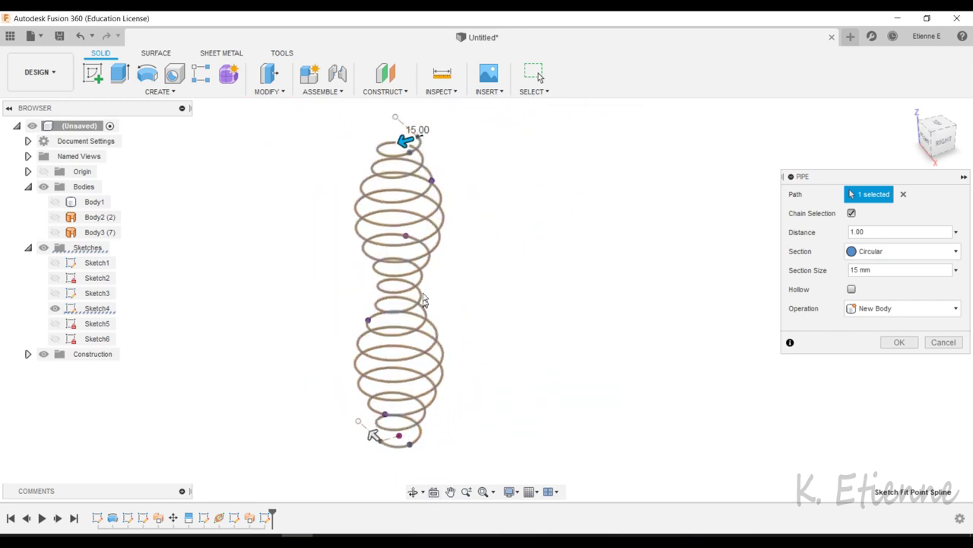
{"action": "left_click", "coordinate": [897, 342]}
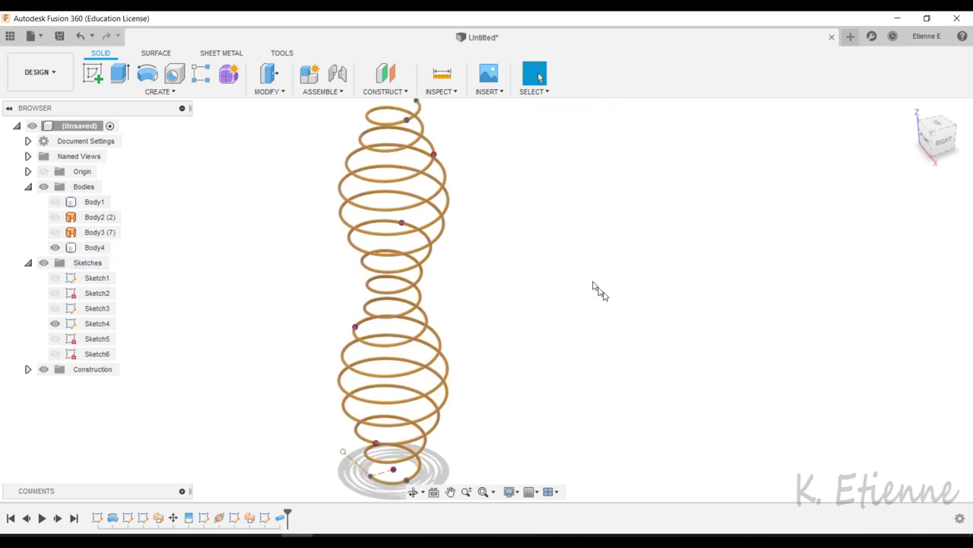
Step: Make the wavy Sketch6 curves visible and select the helix pipe Body4
{"action": "scroll", "coordinate": [514, 198], "scroll_direction": "up", "scroll_amount": 2}
{"action": "scroll", "coordinate": [514, 198], "scroll_direction": "down", "scroll_amount": 1}
{"action": "left_click", "coordinate": [54, 354]}
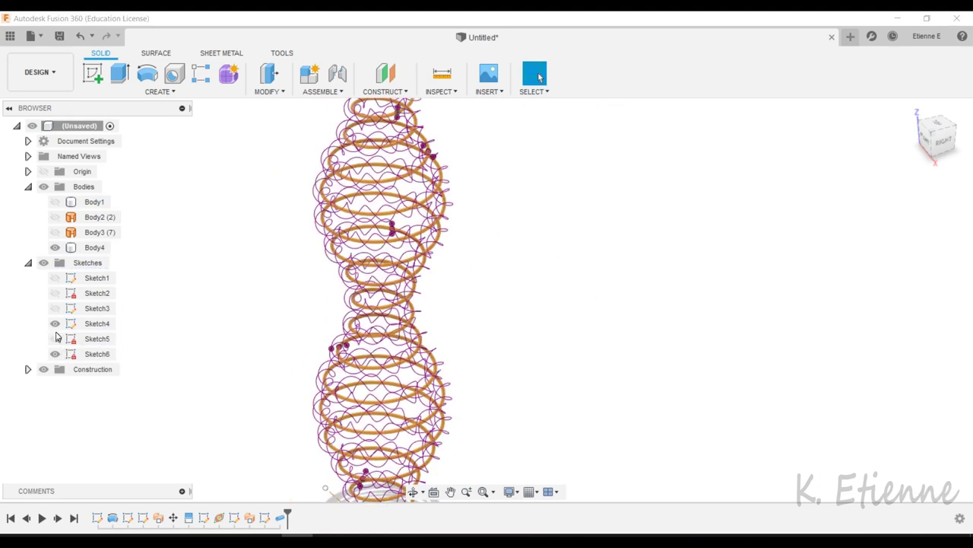
{"action": "scroll", "coordinate": [462, 320], "scroll_direction": "down", "scroll_amount": 2}
{"action": "scroll", "coordinate": [409, 175], "scroll_direction": "up", "scroll_amount": 2}
{"action": "left_click", "coordinate": [409, 175]}
{"action": "scroll", "coordinate": [410, 175], "scroll_direction": "up", "scroll_amount": 3}
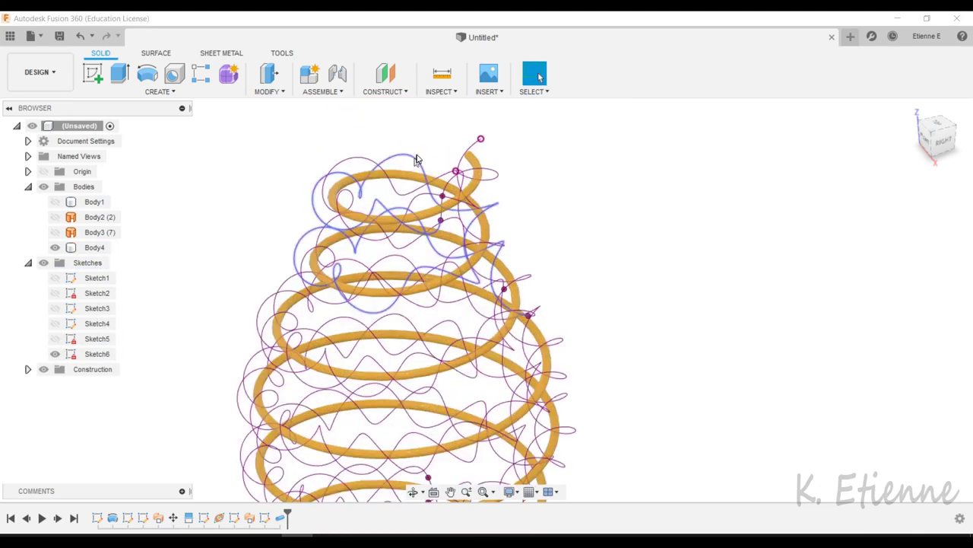
{"action": "scroll", "coordinate": [409, 175], "scroll_direction": "up", "scroll_amount": 2}
Step: Pipe the wavy Sketch6 curve with a 25 mm section to create Body5
{"action": "left_click", "coordinate": [163, 91]}
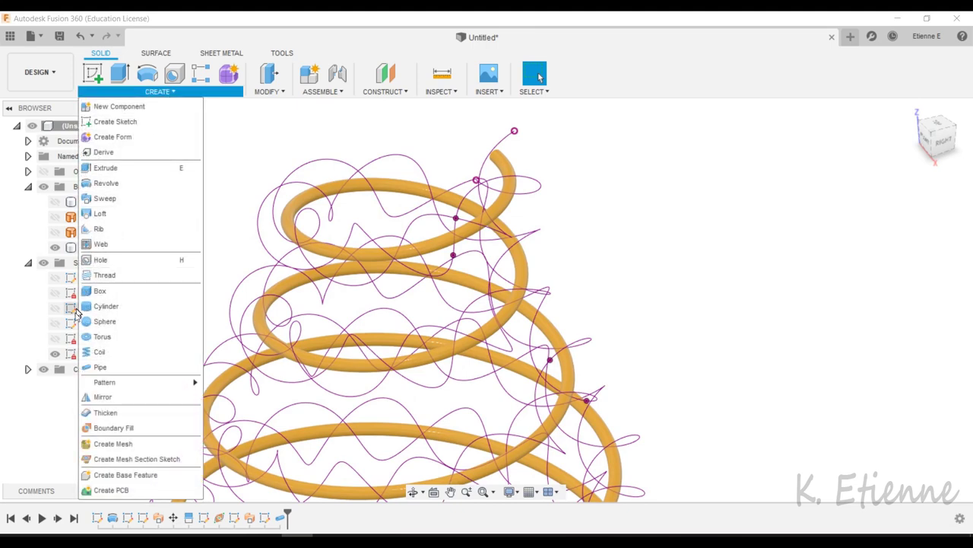
{"action": "left_click", "coordinate": [99, 368]}
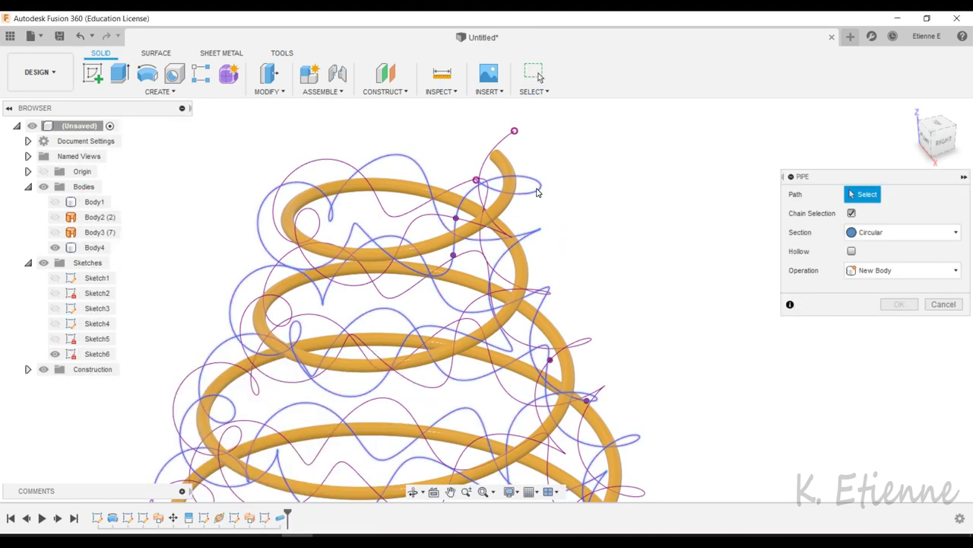
{"action": "left_click", "coordinate": [537, 191]}
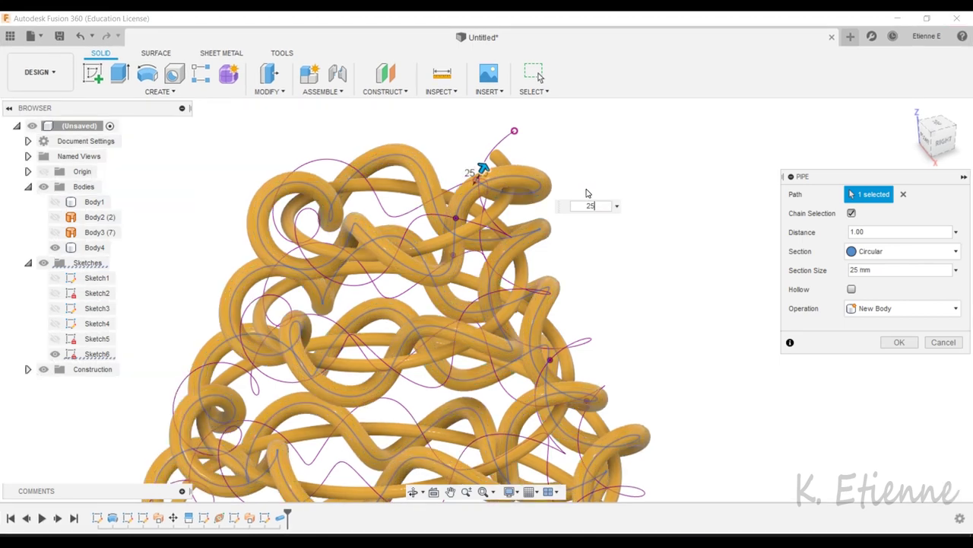
{"action": "left_click", "coordinate": [897, 343]}
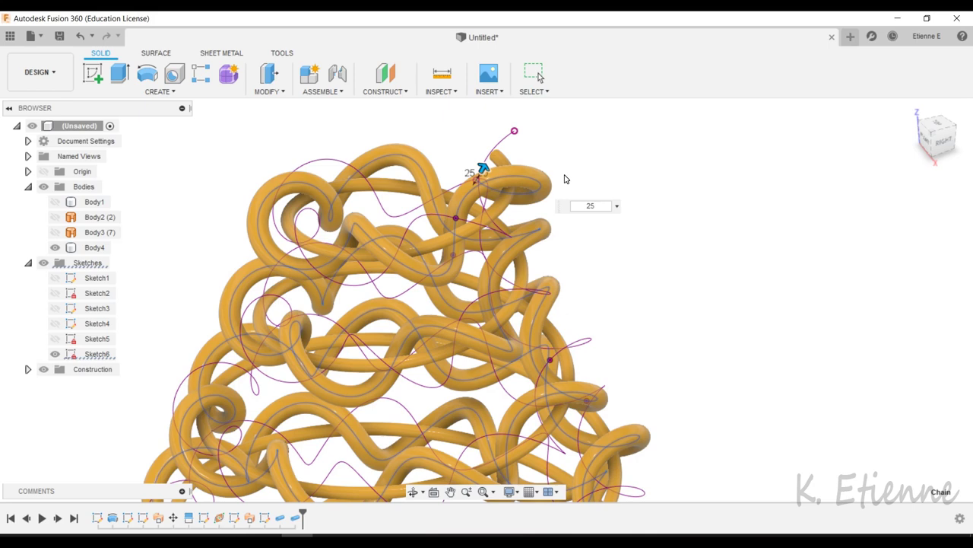
{"action": "scroll", "coordinate": [565, 179], "scroll_direction": "down", "scroll_amount": 3}
{"action": "scroll", "coordinate": [566, 205], "scroll_direction": "down", "scroll_amount": 3}
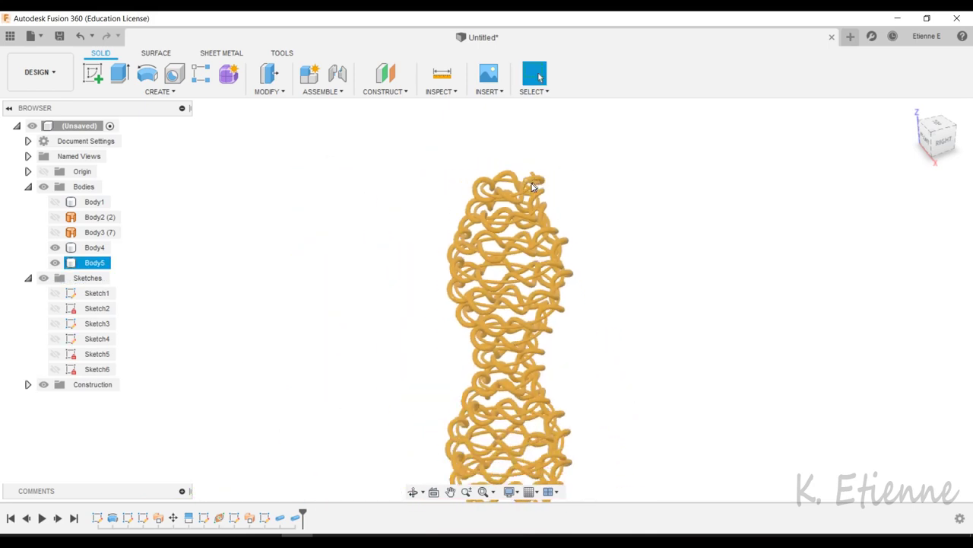
{"action": "scroll", "coordinate": [566, 232], "scroll_direction": "down", "scroll_amount": 2}
{"action": "scroll", "coordinate": [574, 259], "scroll_direction": "up", "scroll_amount": 5}
{"action": "middle_click_drag", "start_coordinate": [587, 289], "coordinate": [548, 301], "text": "shift"}
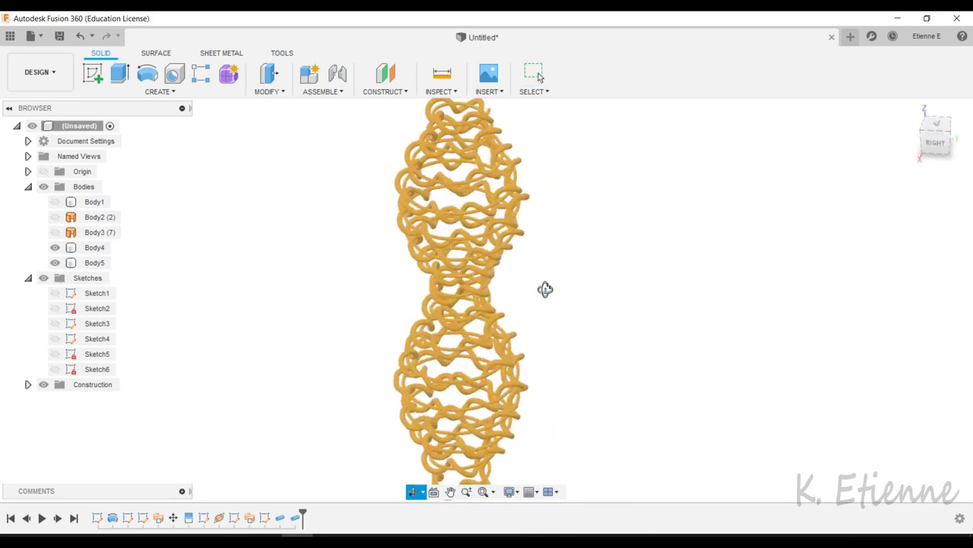
{"action": "left_click", "coordinate": [55, 368]}
Step: Pipe the remaining Sketch6 curve to add Body6, then orbit the lattice
{"action": "scroll", "coordinate": [569, 139], "scroll_direction": "up", "scroll_amount": 2}
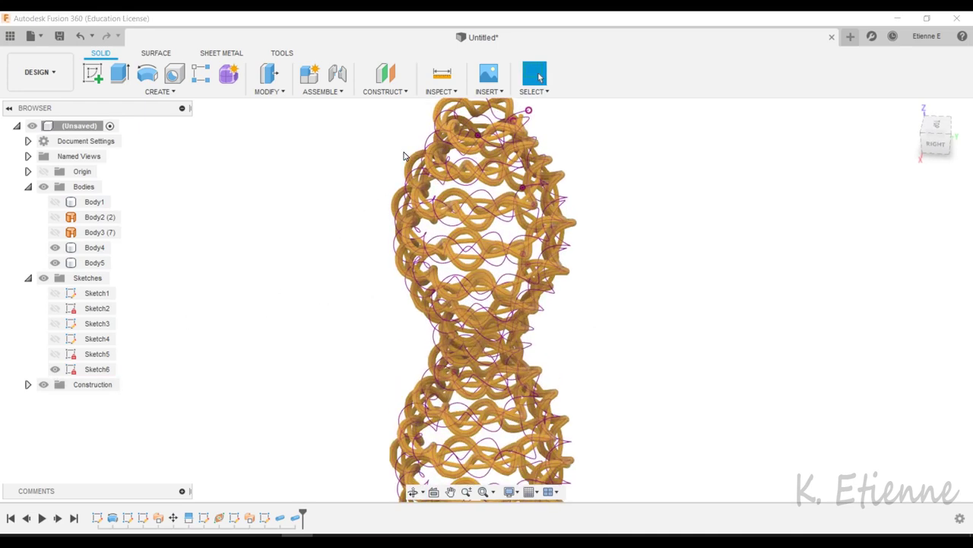
{"action": "scroll", "coordinate": [569, 139], "scroll_direction": "up", "scroll_amount": 3}
{"action": "scroll", "coordinate": [569, 139], "scroll_direction": "up", "scroll_amount": 2}
{"action": "left_click", "coordinate": [150, 91]}
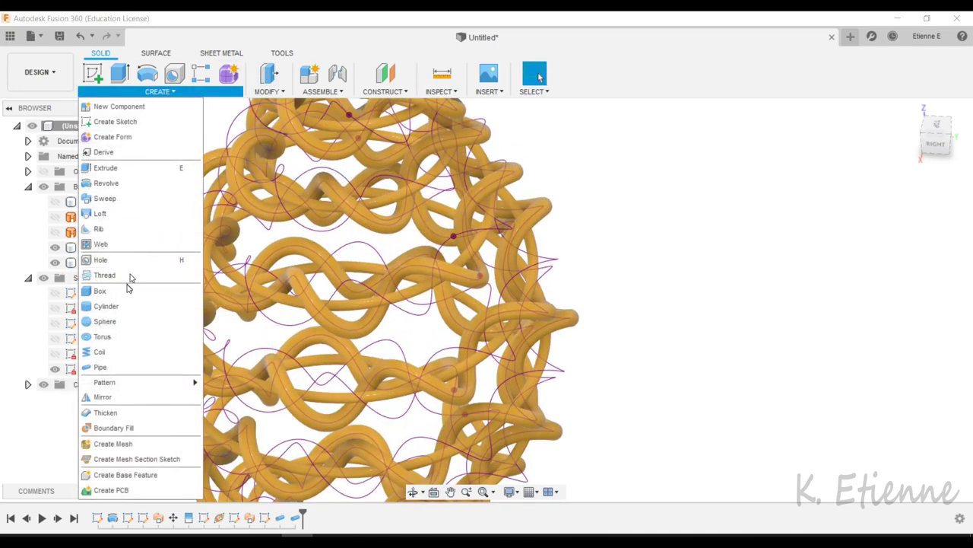
{"action": "left_click", "coordinate": [100, 367]}
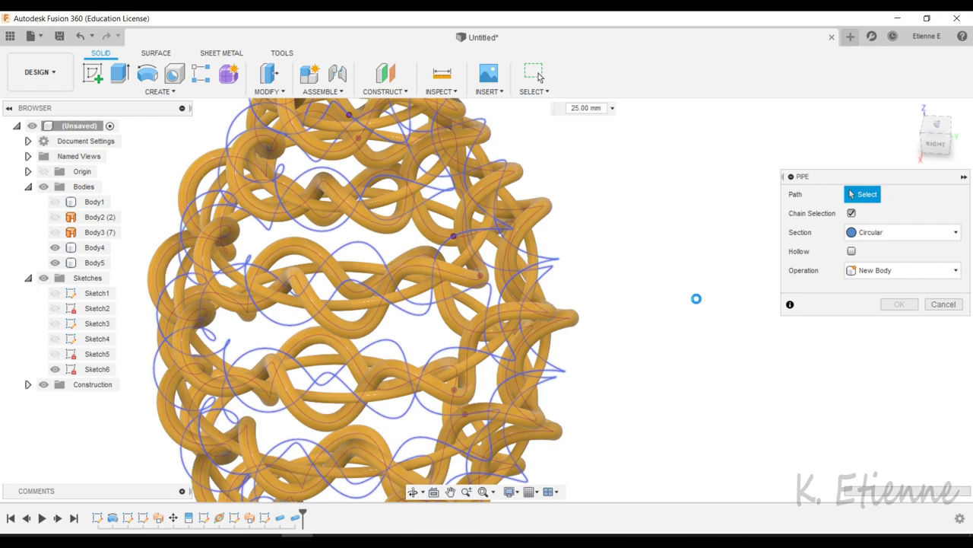
{"action": "left_click", "coordinate": [894, 342]}
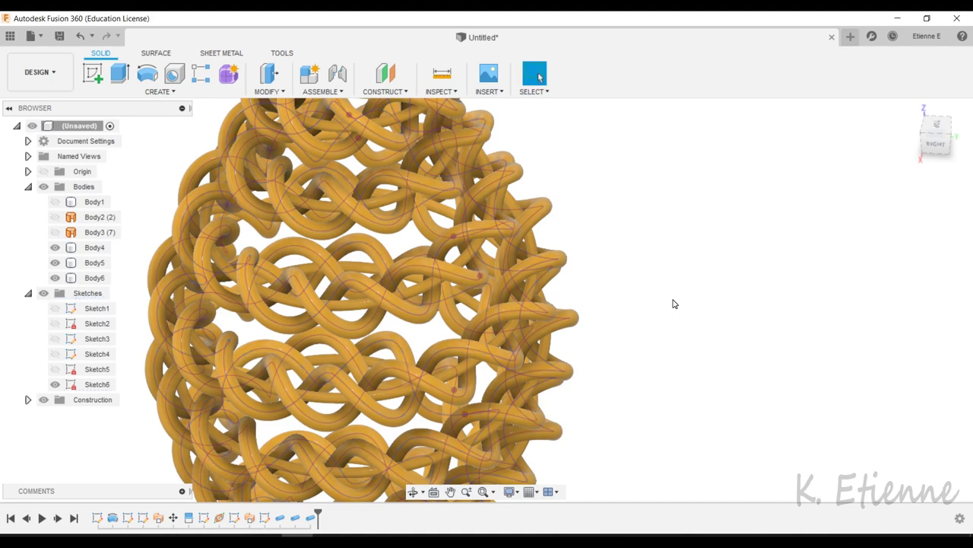
{"action": "scroll", "coordinate": [631, 274], "scroll_direction": "down", "scroll_amount": 10}
{"action": "middle_click_drag", "start_coordinate": [362, 251], "coordinate": [552, 274], "text": "shift"}
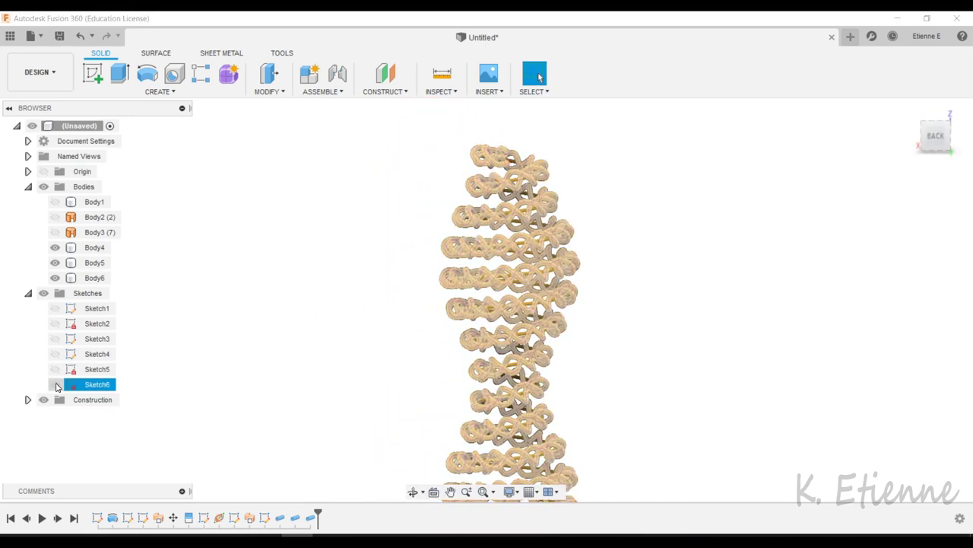
Step: Orbit the model upright and select Body4, Body5 and Body6 in the browser
{"action": "left_click", "coordinate": [28, 293]}
{"action": "left_click", "coordinate": [28, 189]}
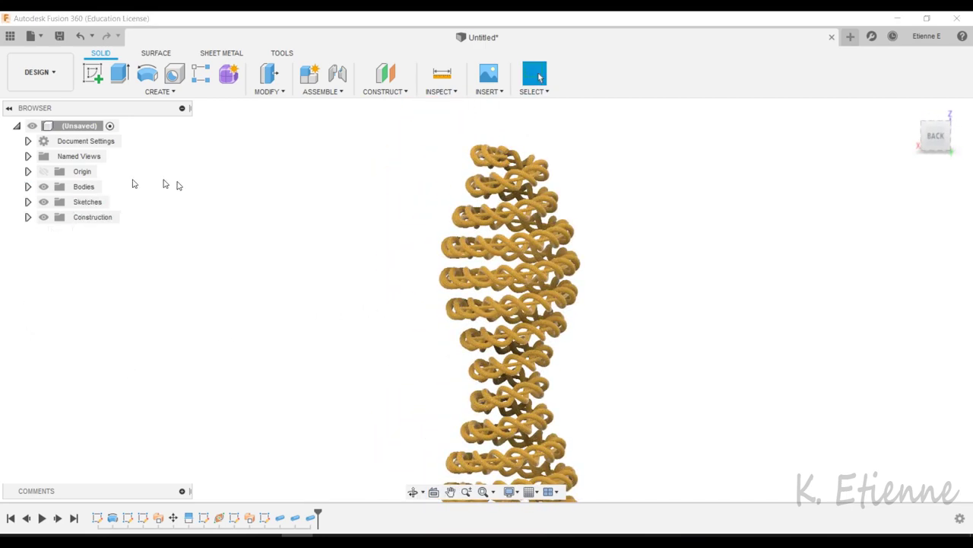
{"action": "mouse_move", "coordinate": [239, 179]}
{"action": "middle_mouse_down", "text": "shift"}
{"action": "mouse_move", "coordinate": [530, 315]}
{"action": "mouse_move", "coordinate": [689, 302]}
{"action": "mouse_move", "coordinate": [669, 319]}
{"action": "mouse_move", "coordinate": [594, 319]}
{"action": "middle_mouse_up", "text": "shift"}
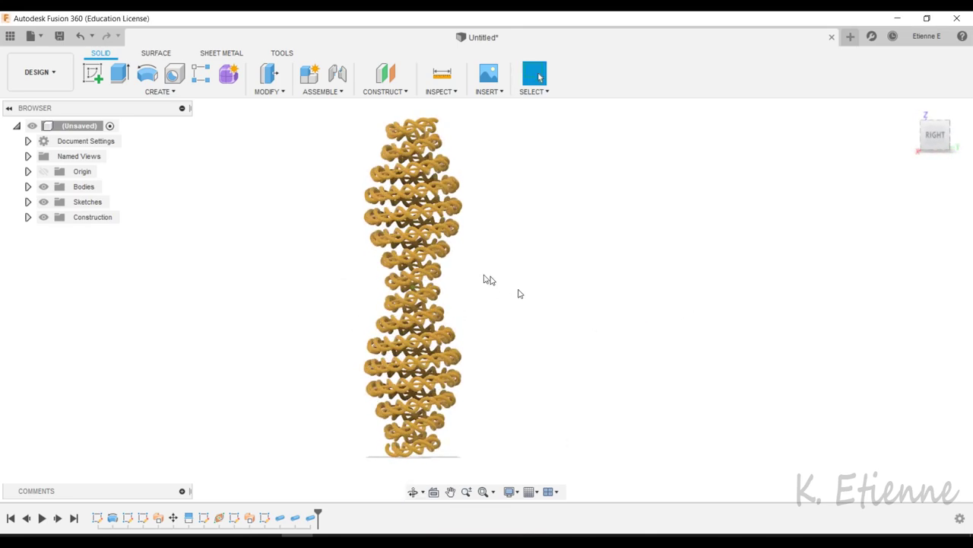
{"action": "scroll", "coordinate": [350, 274], "scroll_direction": "up", "scroll_amount": 3}
{"action": "left_click", "coordinate": [28, 188]}
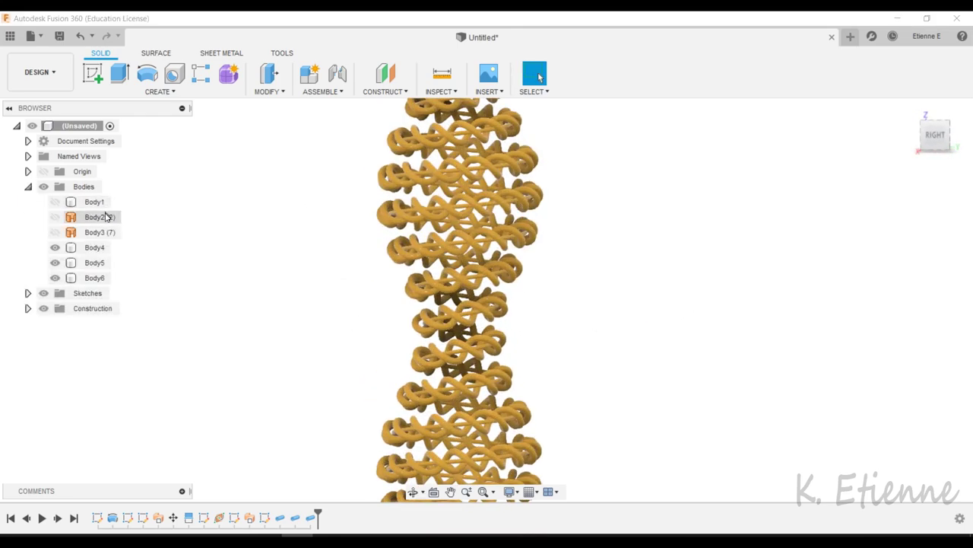
{"action": "left_click", "coordinate": [95, 247]}
{"action": "left_click", "coordinate": [95, 278], "text": "ctrl"}
{"action": "left_click", "coordinate": [95, 263], "text": "ctrl"}
Step: Apply the Copper physical material from the Metal library to the three bodies
{"action": "right_click", "coordinate": [96, 251]}
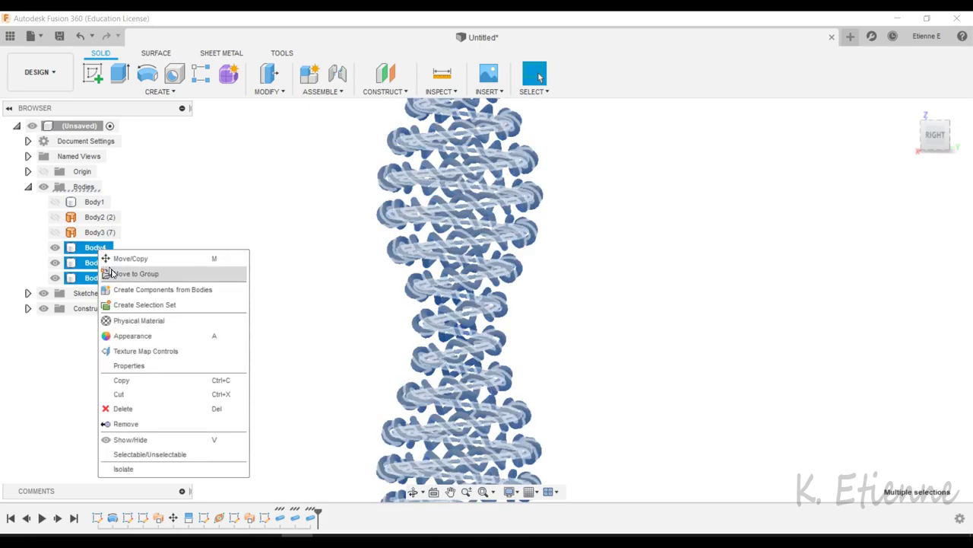
{"action": "left_click", "coordinate": [141, 322]}
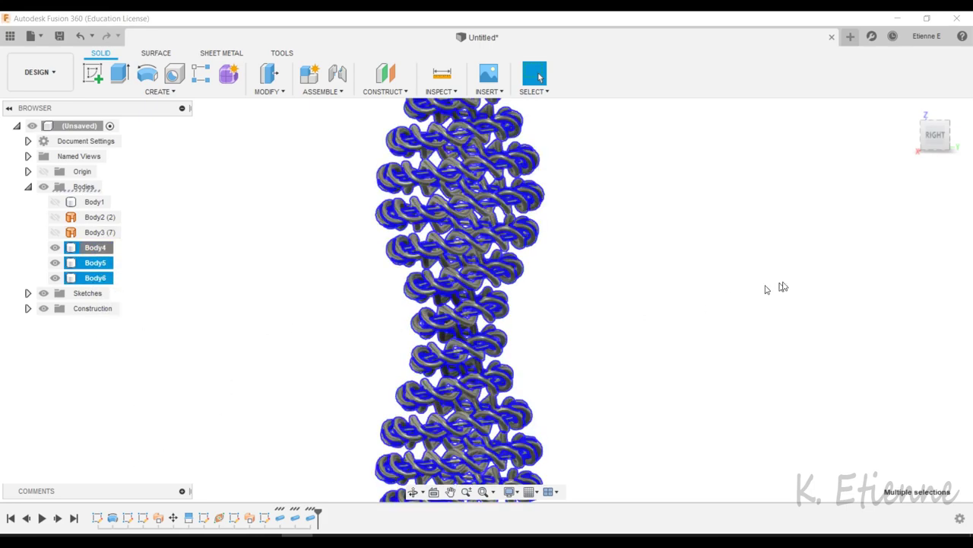
{"action": "left_click_drag", "start_coordinate": [873, 178], "coordinate": [729, 112]}
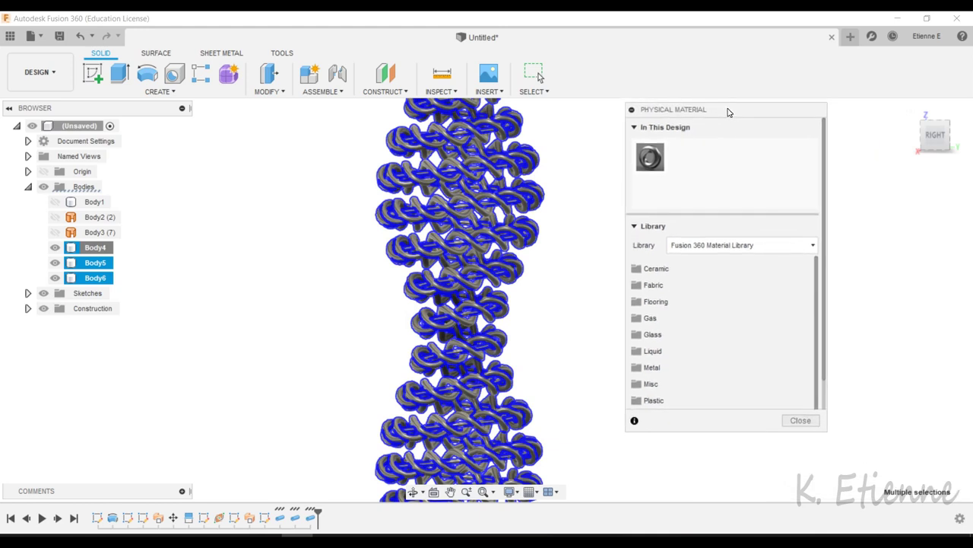
{"action": "scroll", "coordinate": [710, 342], "scroll_direction": "down", "scroll_amount": 2}
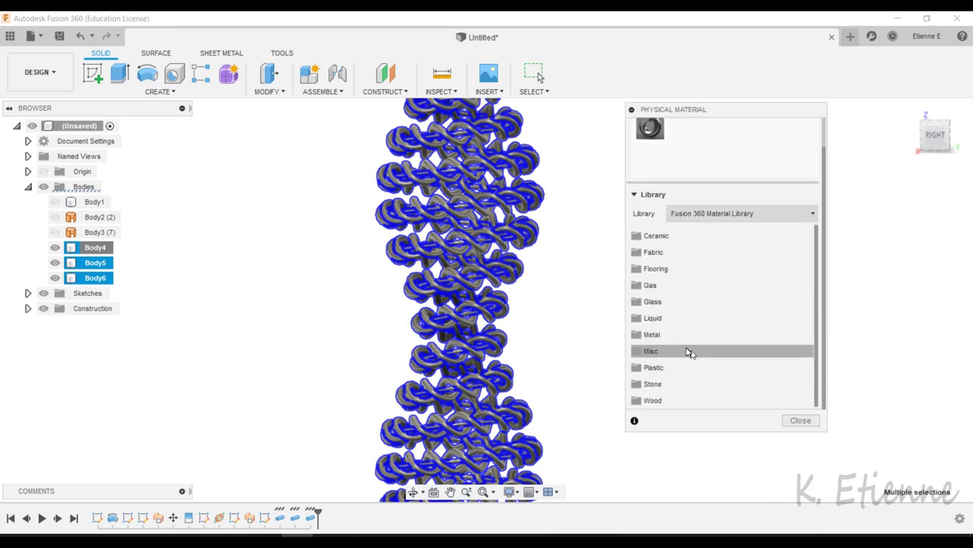
{"action": "left_click", "coordinate": [745, 334]}
{"action": "scroll", "coordinate": [765, 317], "scroll_direction": "down", "scroll_amount": 4}
{"action": "scroll", "coordinate": [765, 318], "scroll_direction": "down", "scroll_amount": 2}
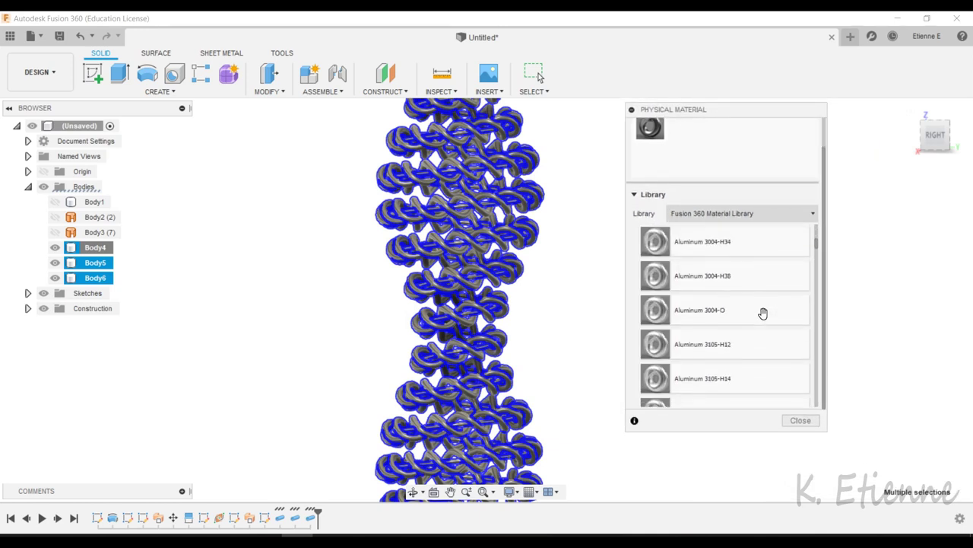
{"action": "scroll", "coordinate": [765, 318], "scroll_direction": "down", "scroll_amount": 2}
{"action": "scroll", "coordinate": [764, 317], "scroll_direction": "down", "scroll_amount": 2}
{"action": "scroll", "coordinate": [763, 314], "scroll_direction": "down", "scroll_amount": 2}
{"action": "scroll", "coordinate": [763, 314], "scroll_direction": "down", "scroll_amount": 3}
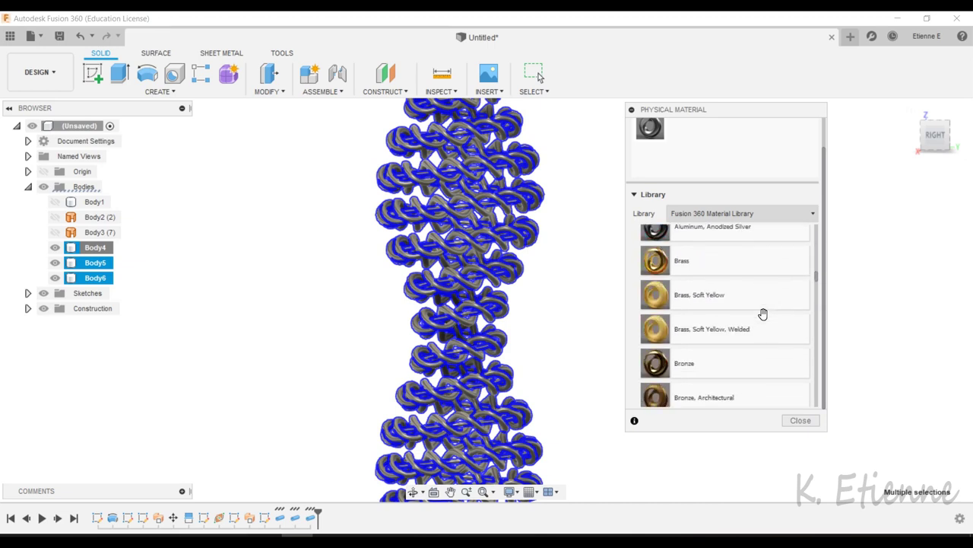
{"action": "scroll", "coordinate": [763, 314], "scroll_direction": "up", "scroll_amount": 1}
{"action": "scroll", "coordinate": [763, 314], "scroll_direction": "down", "scroll_amount": 2}
{"action": "scroll", "coordinate": [763, 314], "scroll_direction": "down", "scroll_amount": 1}
{"action": "scroll", "coordinate": [763, 314], "scroll_direction": "up", "scroll_amount": 1}
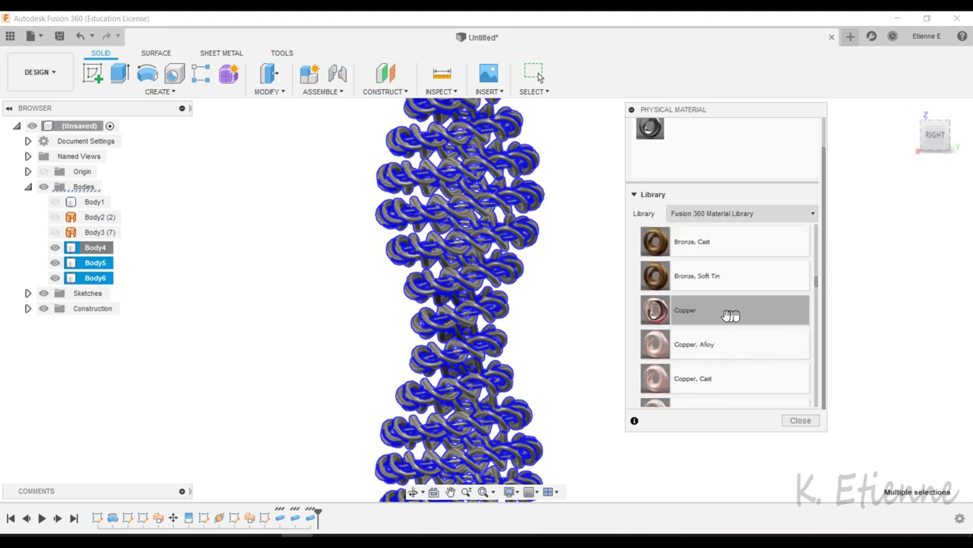
{"action": "left_click_drag", "start_coordinate": [658, 314], "coordinate": [667, 178]}
{"action": "left_click_drag", "start_coordinate": [649, 129], "coordinate": [649, 130]}
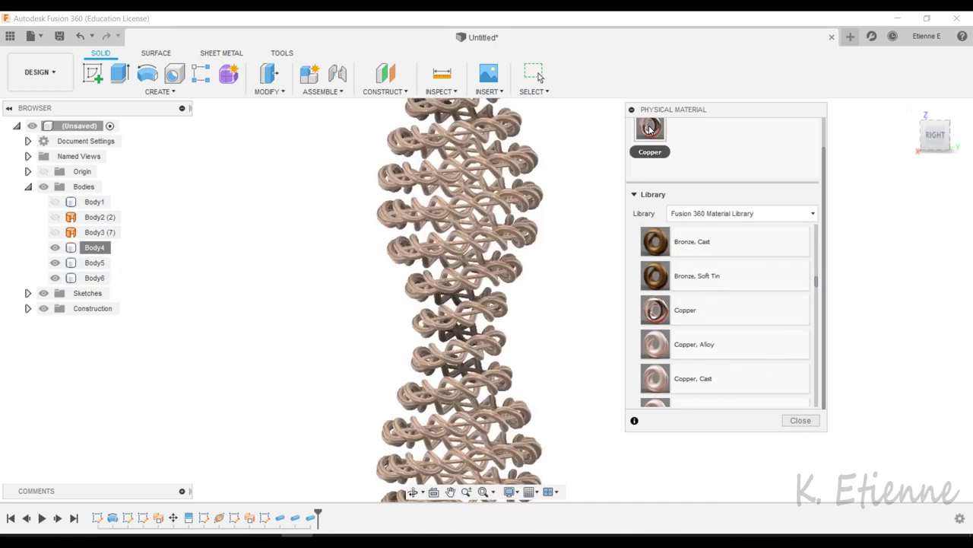
{"action": "left_click", "coordinate": [800, 419]}
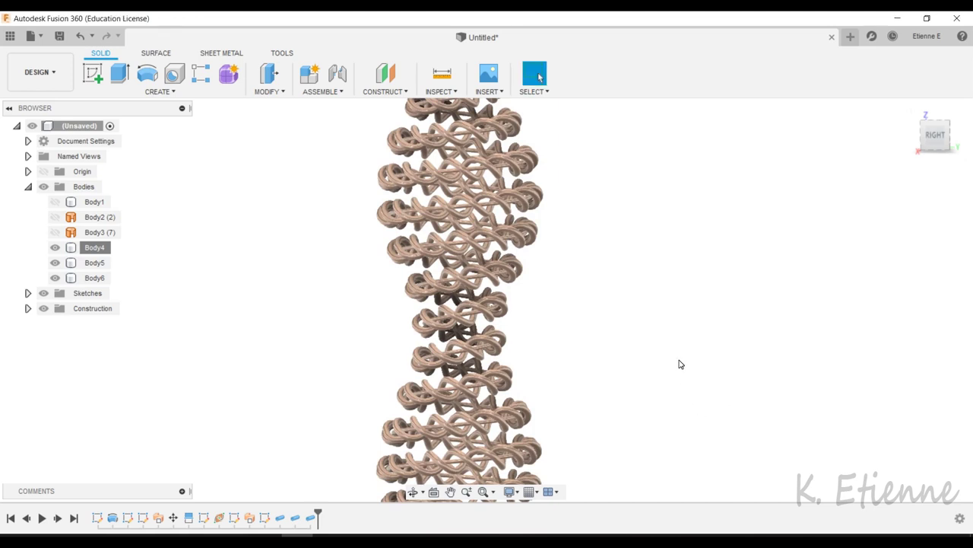
Step: Duplicate the Copper - Polished appearance in the Appearance settings
{"action": "key", "text": "a"}
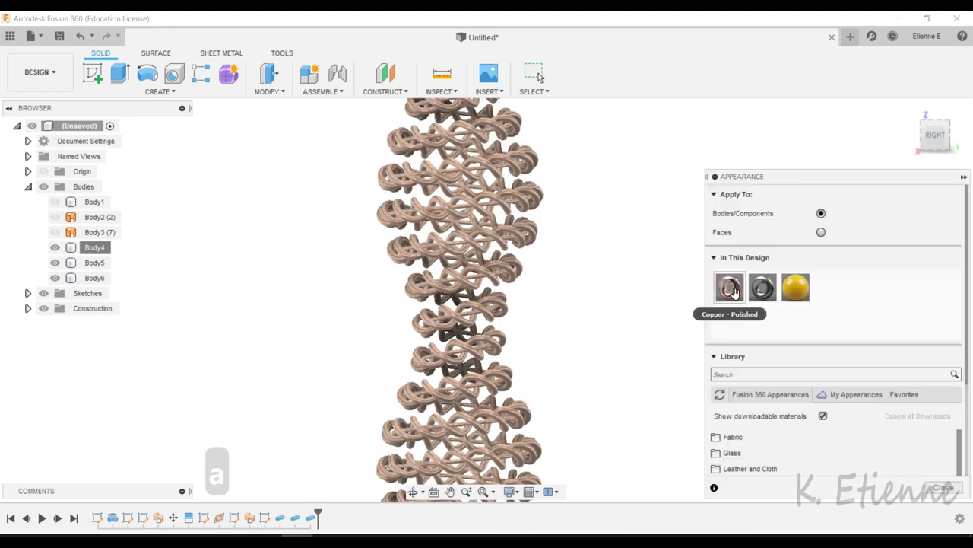
{"action": "right_click", "coordinate": [734, 291]}
{"action": "left_click", "coordinate": [744, 302]}
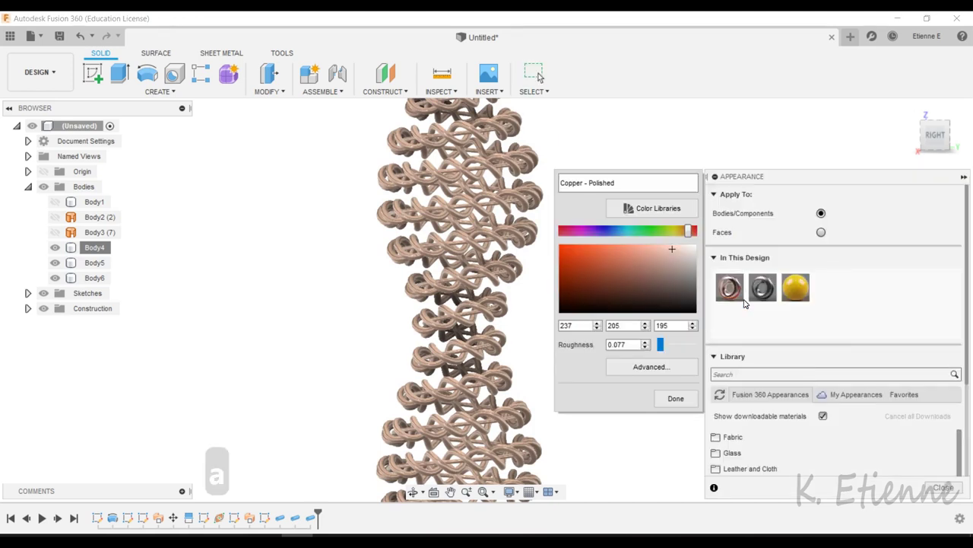
{"action": "left_click", "coordinate": [674, 398]}
{"action": "right_click", "coordinate": [736, 292]}
{"action": "left_click", "coordinate": [751, 317]}
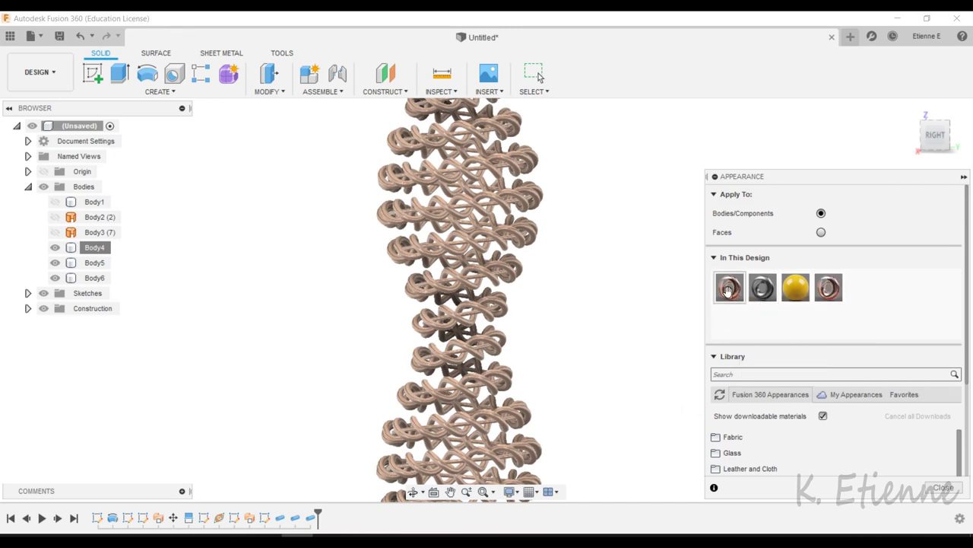
Step: Recolour the original Copper - Polished to RGB 233/141/112 and apply the lighter copy to Body4
{"action": "right_click", "coordinate": [728, 290]}
{"action": "left_click", "coordinate": [739, 303]}
{"action": "left_click", "coordinate": [655, 267]}
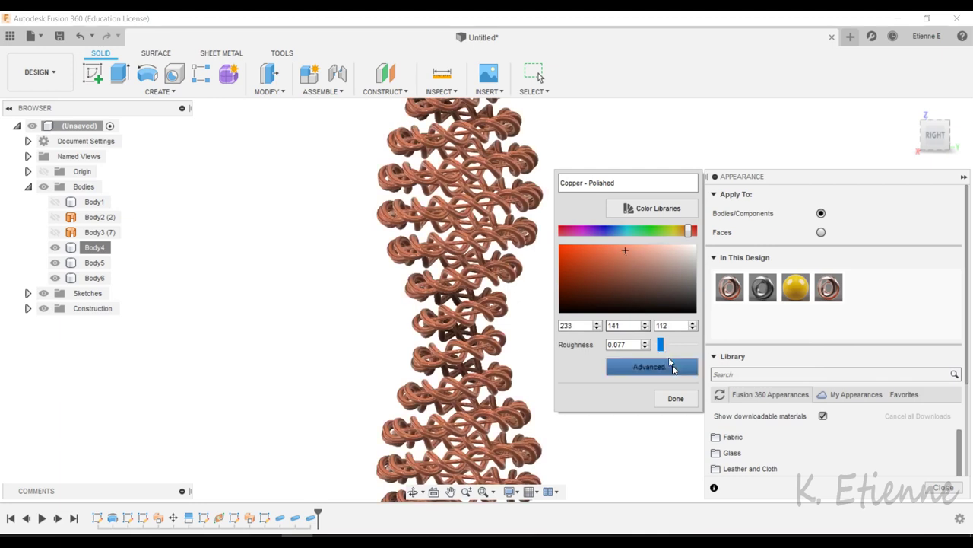
{"action": "left_click", "coordinate": [675, 398]}
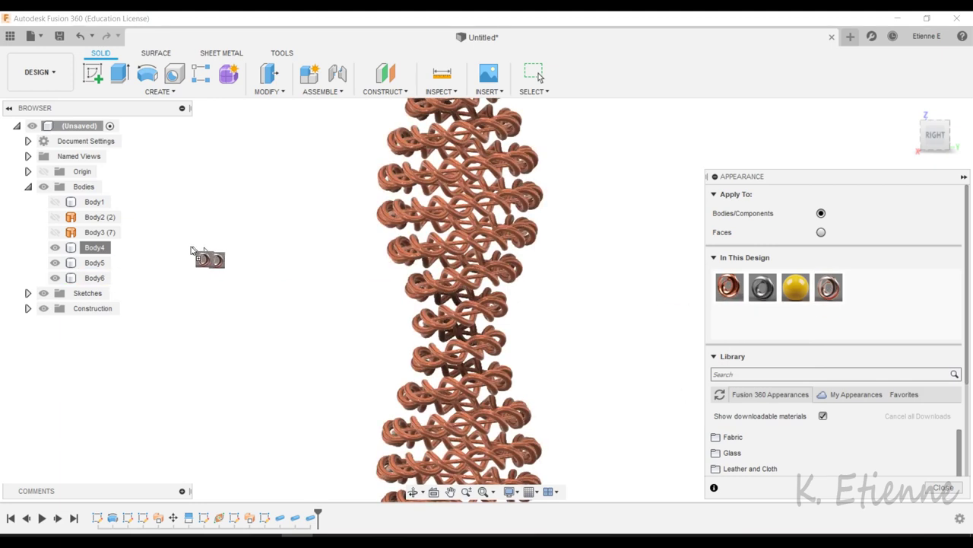
{"action": "left_click_drag", "start_coordinate": [192, 251], "coordinate": [99, 248]}
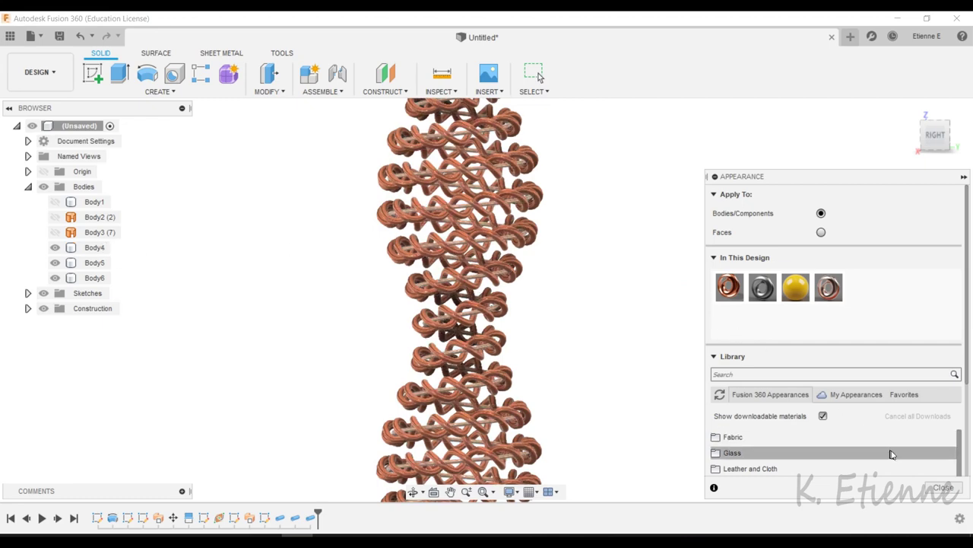
{"action": "left_click", "coordinate": [943, 487]}
{"action": "middle_click_drag", "start_coordinate": [684, 307], "coordinate": [692, 327], "text": "shift"}
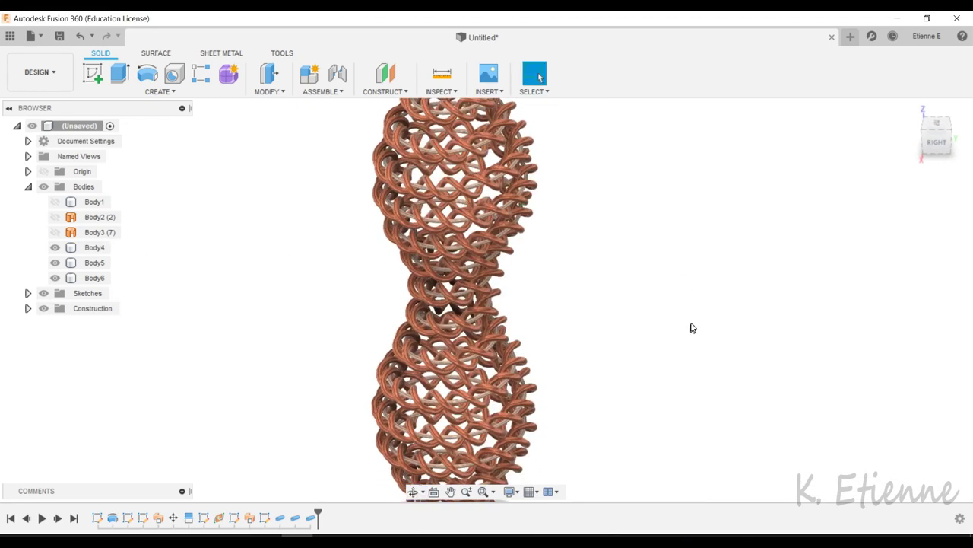
{"action": "scroll", "coordinate": [692, 328], "scroll_direction": "down", "scroll_amount": 2}
{"action": "mouse_move", "coordinate": [733, 368]}
{"action": "middle_mouse_down", "text": "shift"}
{"action": "mouse_move", "coordinate": [530, 292]}
{"action": "mouse_move", "coordinate": [604, 285]}
{"action": "middle_mouse_up", "text": "shift"}
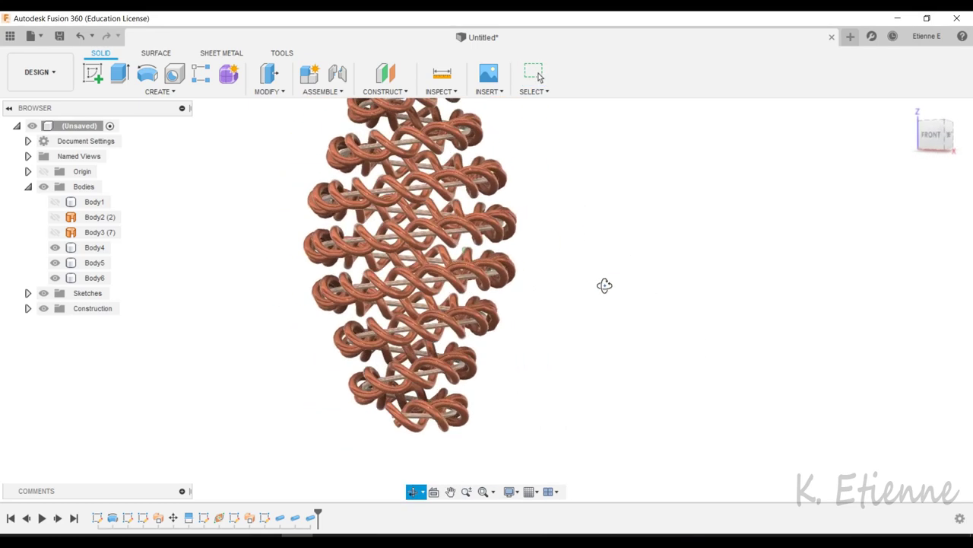
{"action": "left_click", "coordinate": [931, 137]}
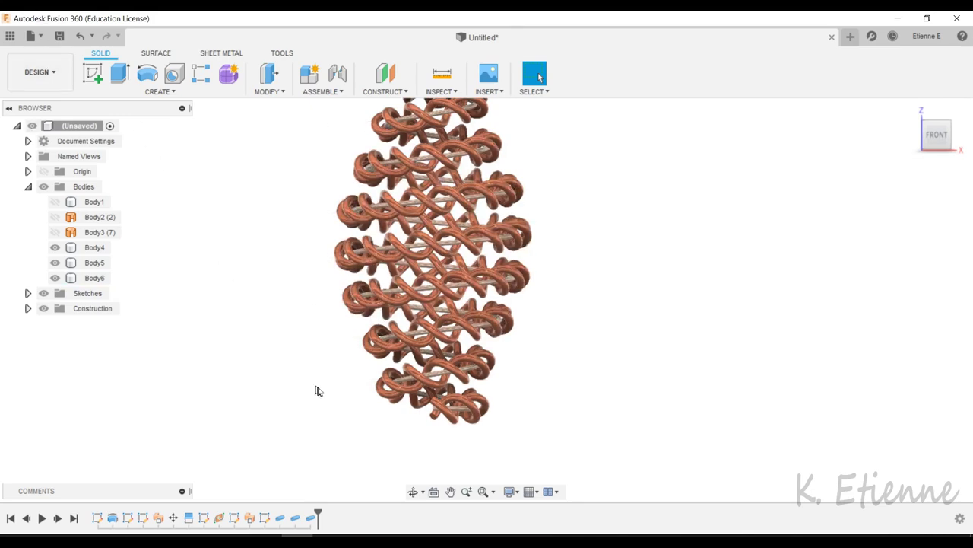
{"action": "mouse_move", "coordinate": [332, 341]}
{"action": "middle_mouse_down"}
{"action": "mouse_move", "coordinate": [342, 516]}
{"action": "mouse_move", "coordinate": [423, 255]}
{"action": "middle_mouse_up"}
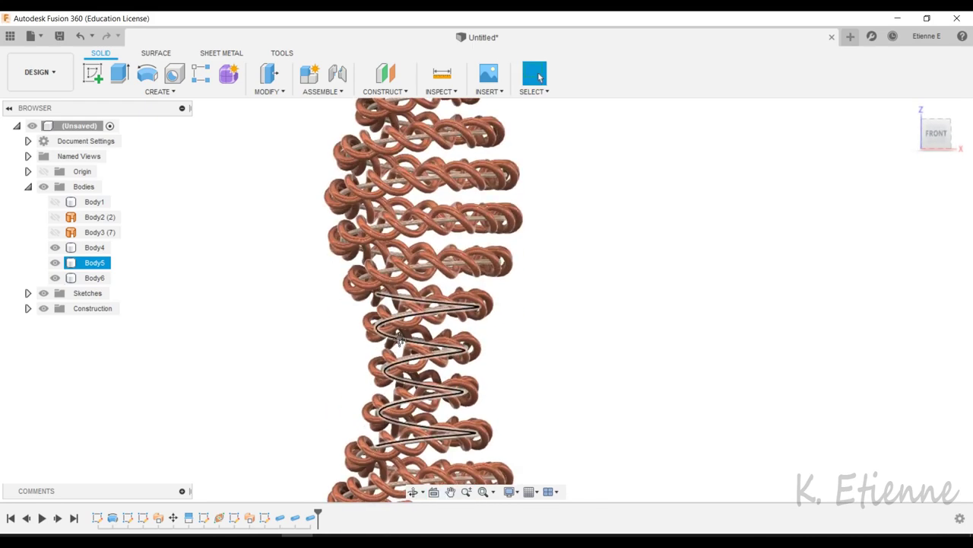
{"action": "left_click", "coordinate": [37, 71]}
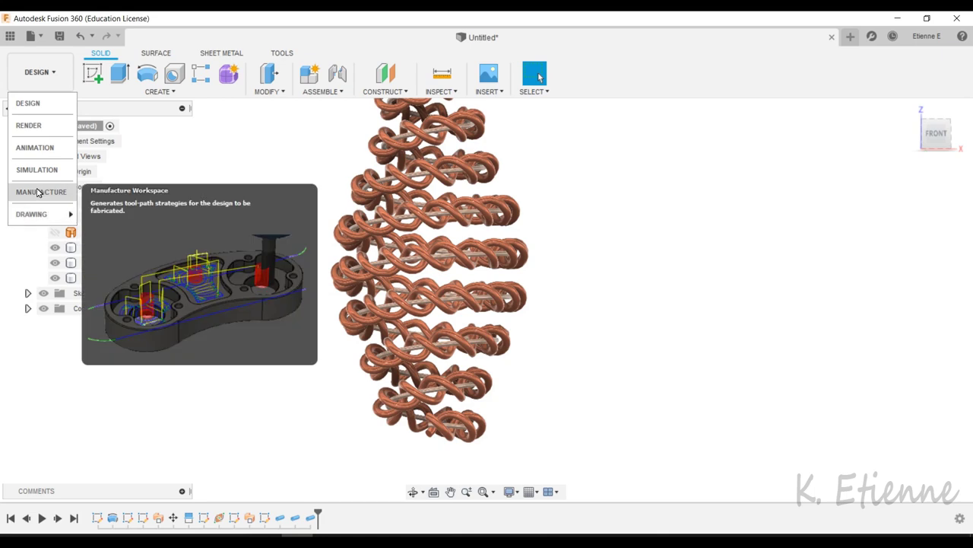
Step: Switch to the Animation workspace and move the time marker back to 0
{"action": "left_click", "coordinate": [34, 147]}
{"action": "left_click_drag", "start_coordinate": [157, 418], "coordinate": [66, 426]}
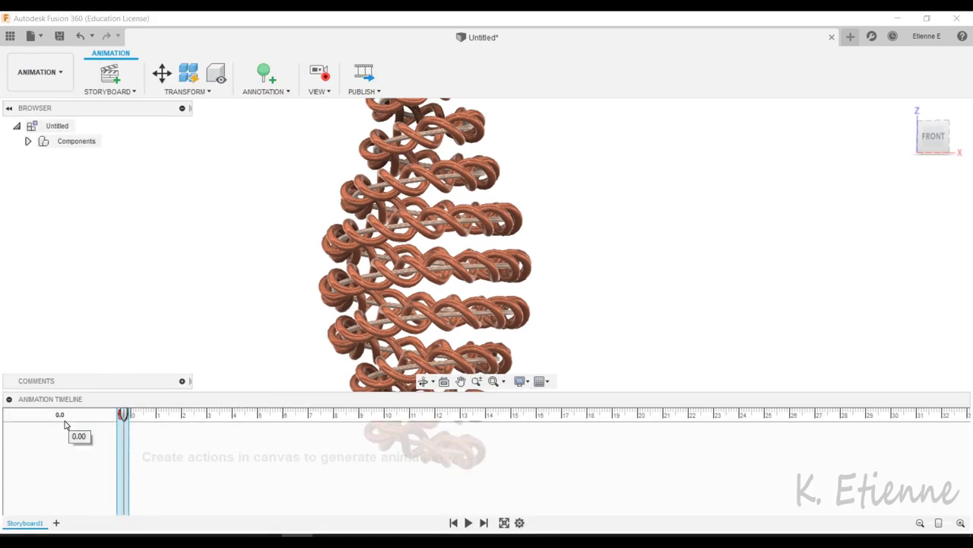
{"action": "scroll", "coordinate": [291, 254], "scroll_direction": "up", "scroll_amount": 2}
{"action": "scroll", "coordinate": [289, 263], "scroll_direction": "up", "scroll_amount": 3}
{"action": "mouse_move", "coordinate": [289, 263]}
{"action": "middle_mouse_down"}
{"action": "mouse_move", "coordinate": [299, 250]}
{"action": "mouse_move", "coordinate": [276, 169]}
{"action": "mouse_move", "coordinate": [274, 208]}
{"action": "mouse_move", "coordinate": [248, 178]}
{"action": "mouse_move", "coordinate": [235, 183]}
{"action": "middle_mouse_up"}
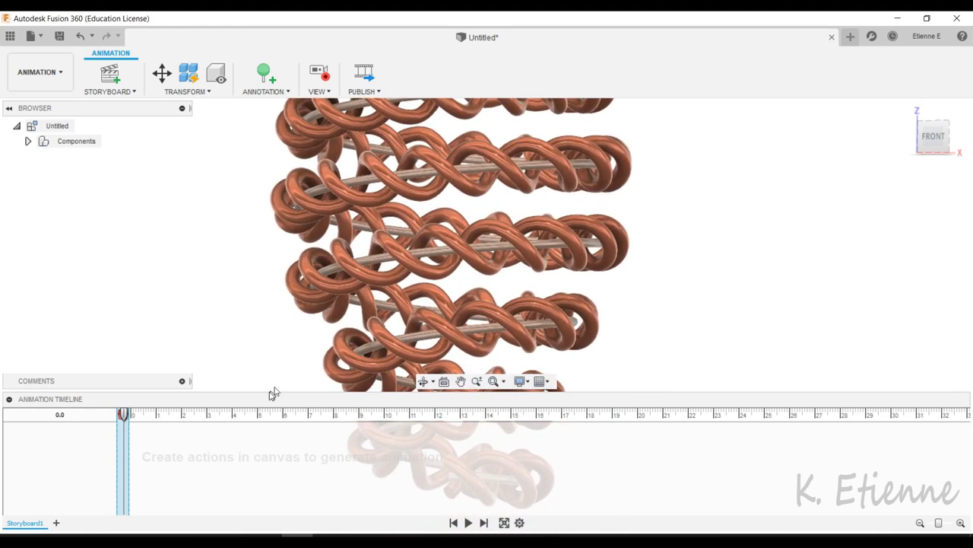
Step: Set the time marker to 30 seconds, collapse the timeline and view from Top
{"action": "left_click_drag", "start_coordinate": [126, 415], "coordinate": [360, 417]}
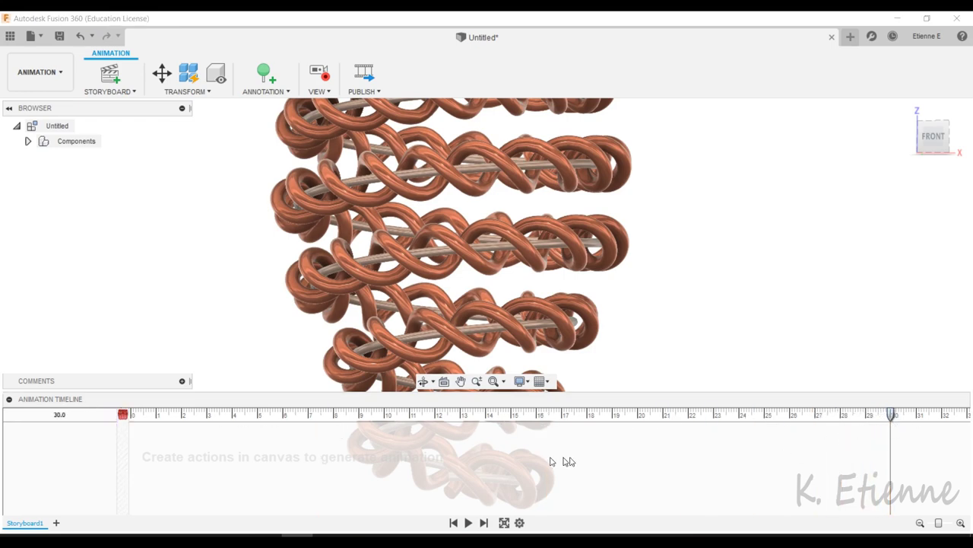
{"action": "left_click", "coordinate": [9, 399]}
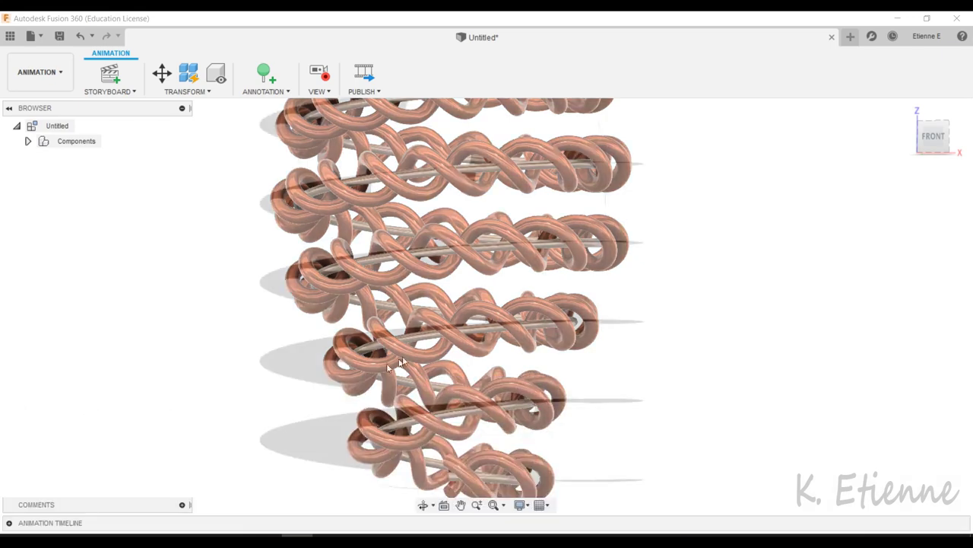
{"action": "scroll", "coordinate": [514, 228], "scroll_direction": "down", "scroll_amount": 5}
{"action": "mouse_move", "coordinate": [514, 228]}
{"action": "middle_mouse_down"}
{"action": "mouse_move", "coordinate": [580, 229]}
{"action": "mouse_move", "coordinate": [543, 348]}
{"action": "mouse_move", "coordinate": [637, 347]}
{"action": "middle_mouse_up"}
{"action": "left_click", "coordinate": [947, 137]}
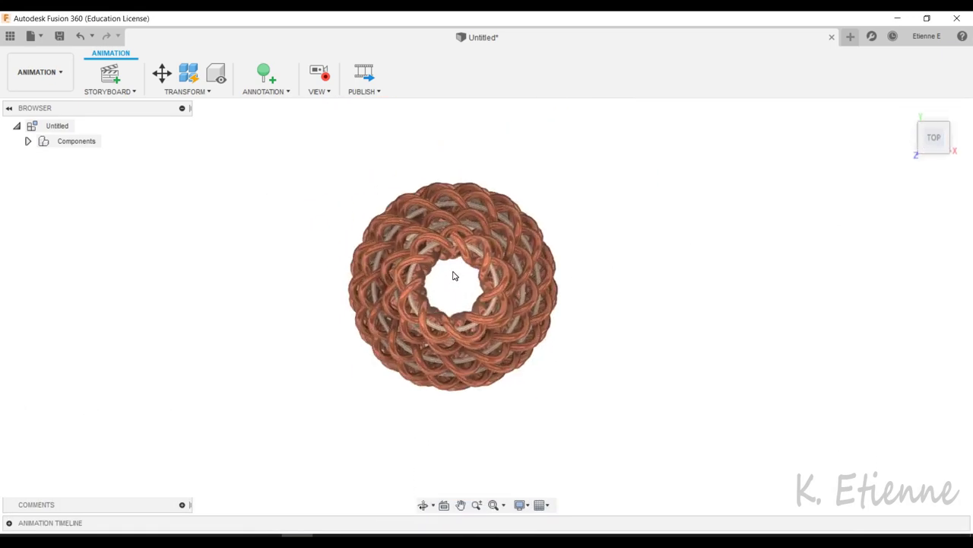
Step: Rotate all components by -15.5*360 degrees about Z using Transform Components (M)
{"action": "left_click", "coordinate": [65, 144]}
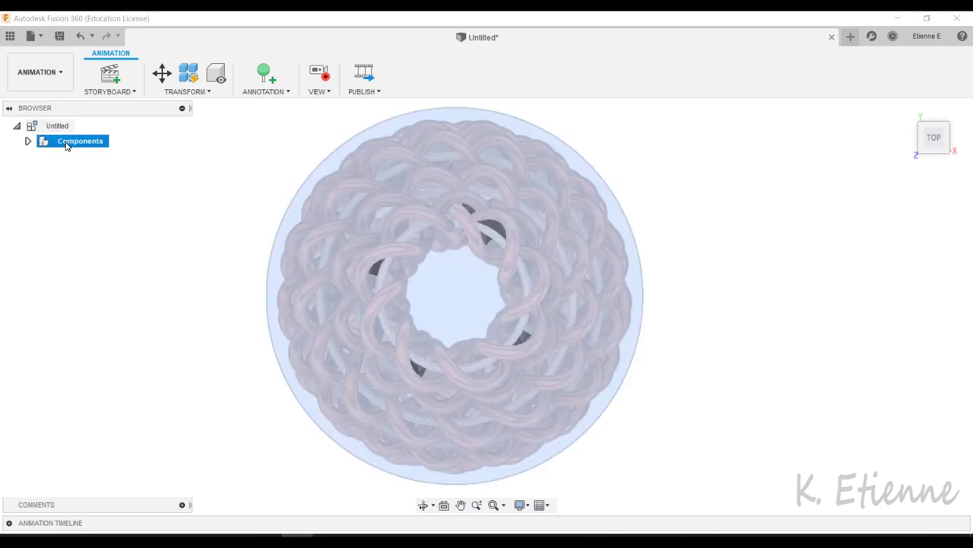
{"action": "key", "text": "m"}
{"action": "left_click", "coordinate": [555, 303]}
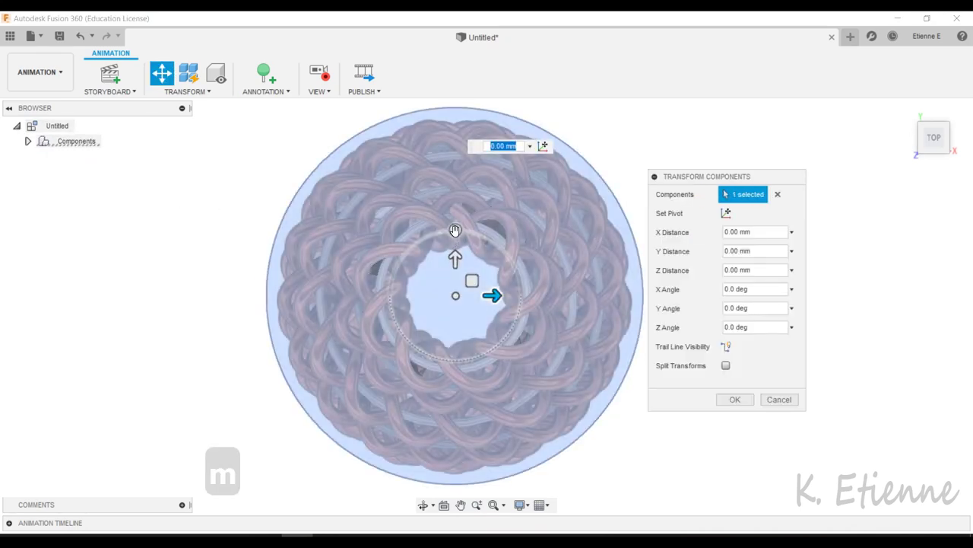
{"action": "left_click_drag", "start_coordinate": [455, 229], "coordinate": [464, 229]}
{"action": "type", "text": "-15.5"}
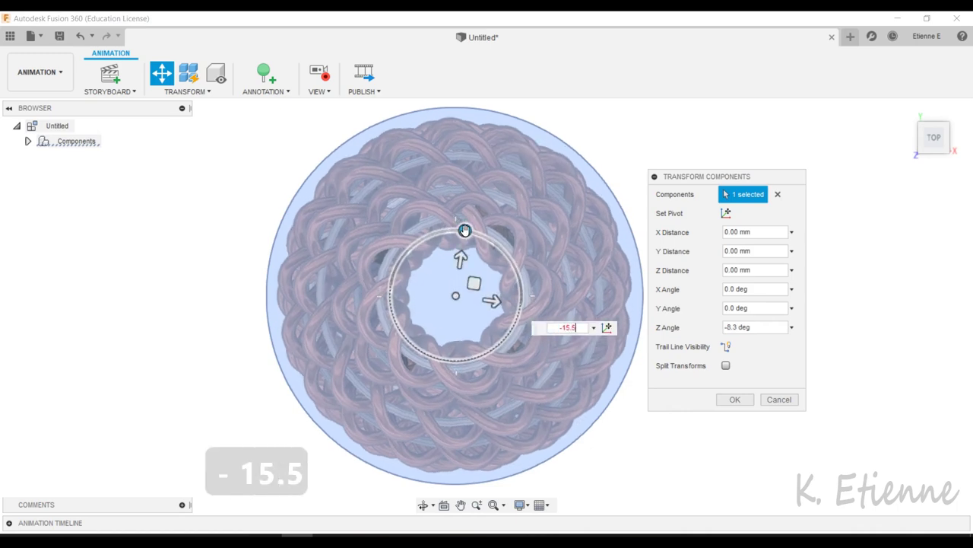
{"action": "type", "text": "*36"}
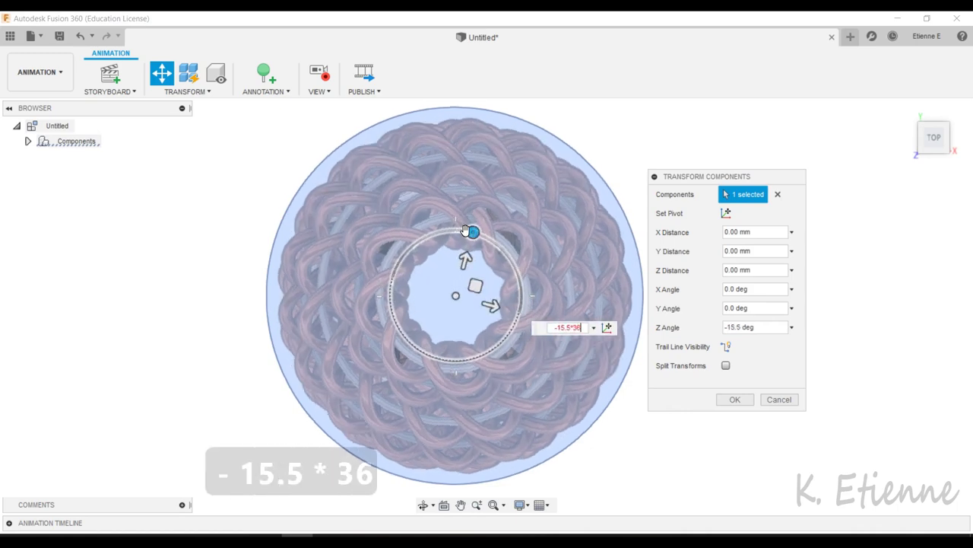
{"action": "type", "text": "0"}
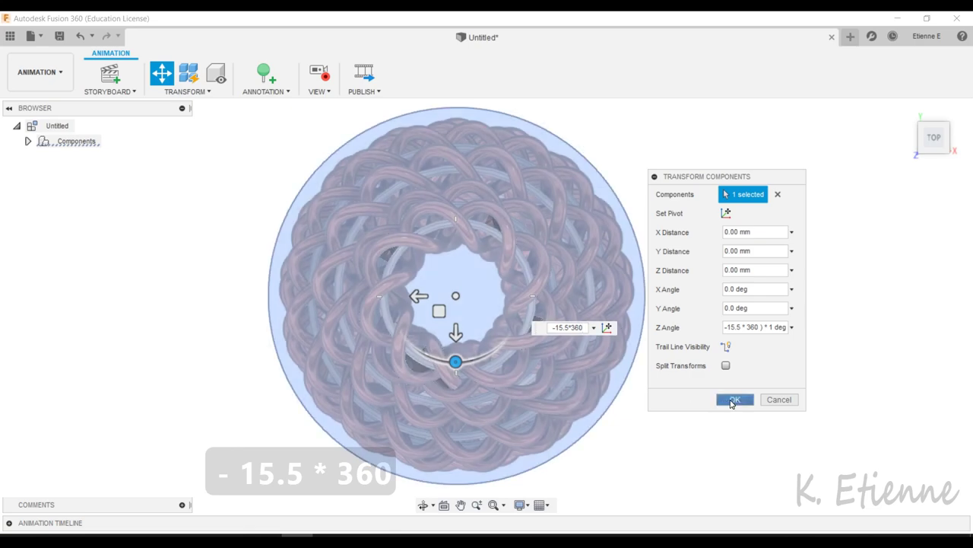
{"action": "left_click", "coordinate": [731, 399]}
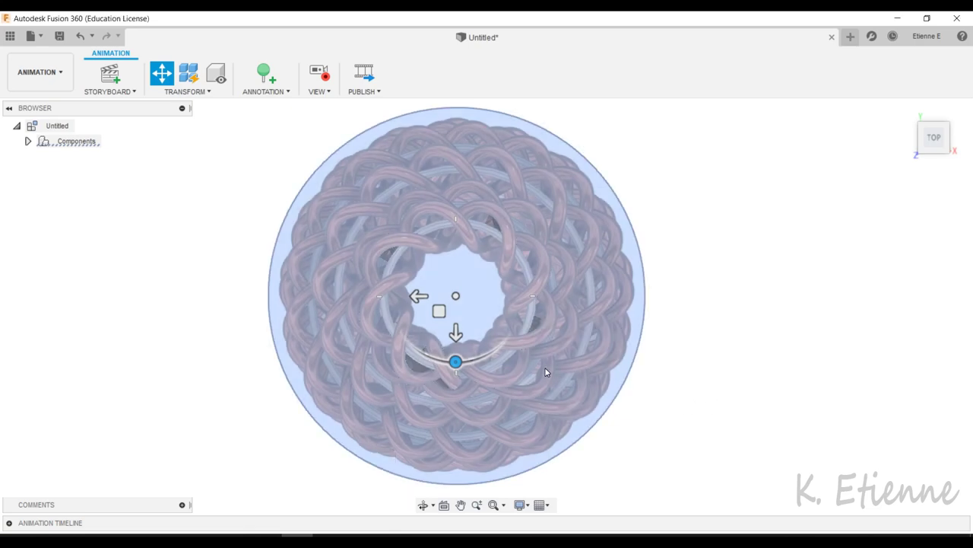
{"action": "mouse_move", "coordinate": [545, 372]}
{"action": "middle_mouse_down", "text": "shift"}
{"action": "mouse_move", "coordinate": [510, 294]}
{"action": "mouse_move", "coordinate": [522, 354]}
{"action": "mouse_move", "coordinate": [825, 171]}
{"action": "middle_mouse_up", "text": "shift"}
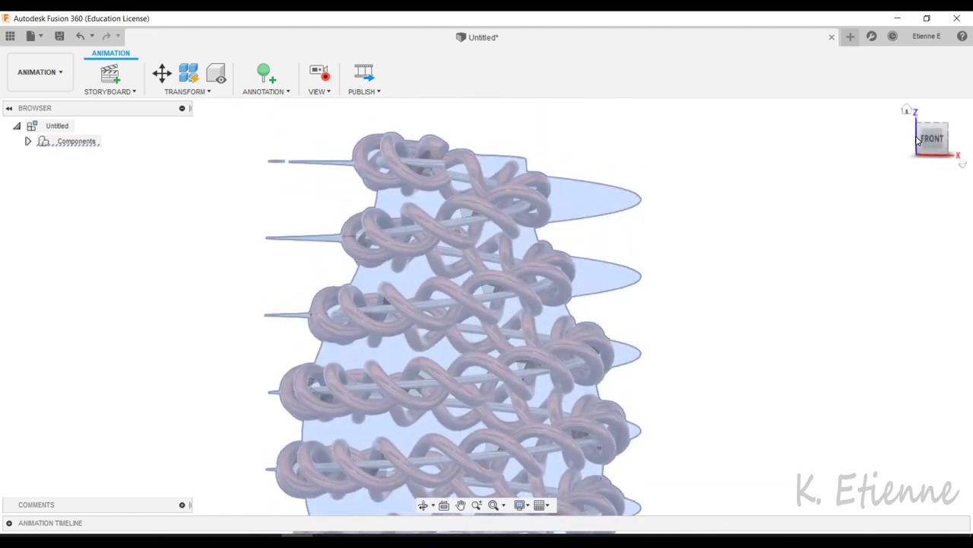
{"action": "scroll", "coordinate": [447, 304], "scroll_direction": "up", "scroll_amount": 3}
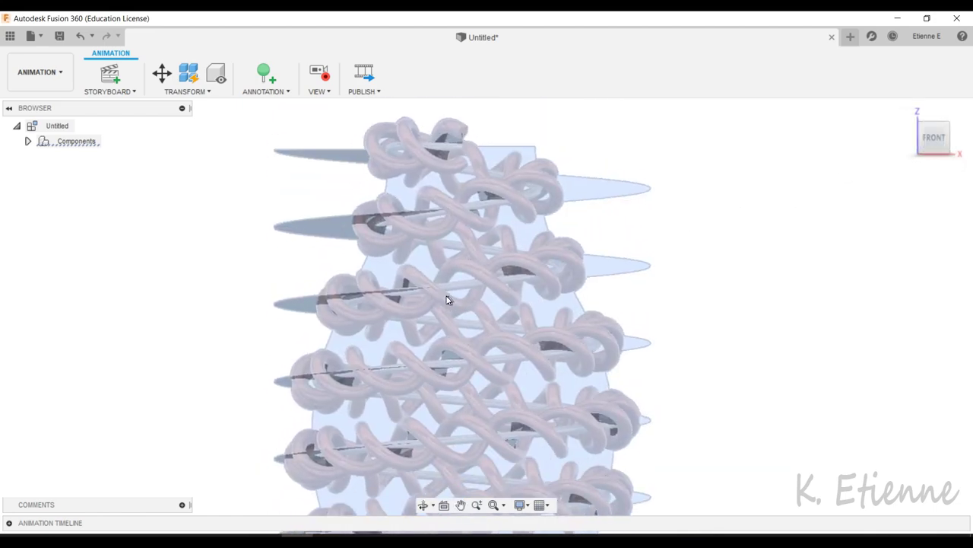
{"action": "scroll", "coordinate": [446, 299], "scroll_direction": "up", "scroll_amount": 2}
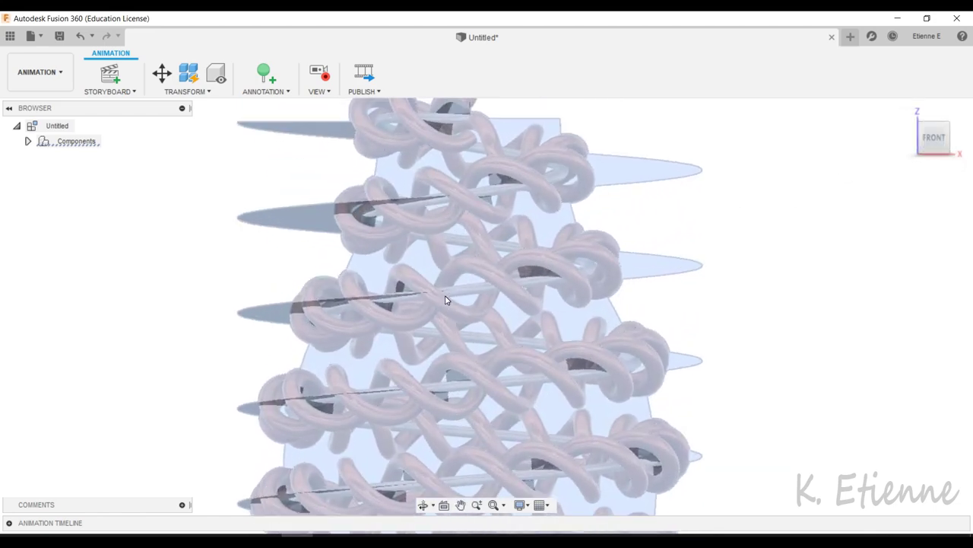
{"action": "middle_click_drag", "start_coordinate": [448, 295], "coordinate": [452, 320]}
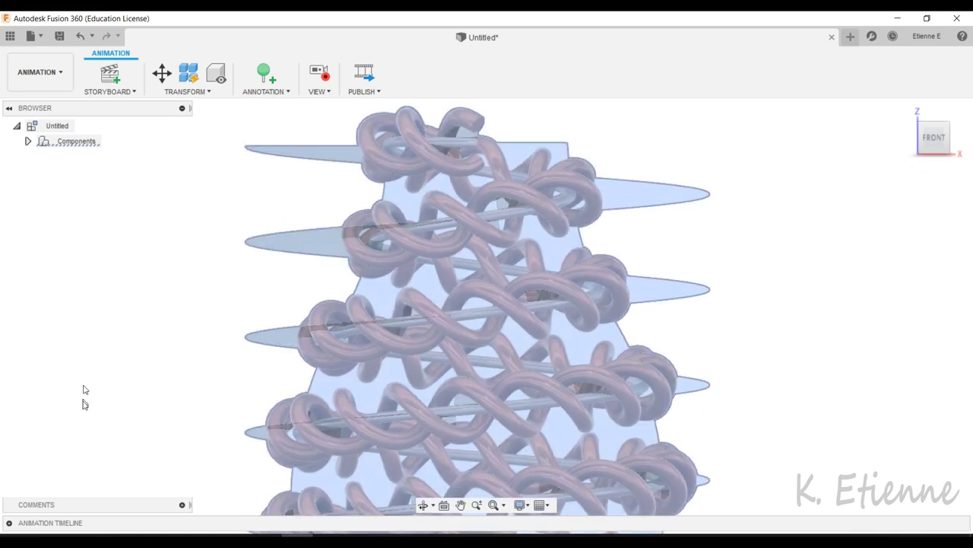
Step: Expand the timeline, then rewind and play the animation in the full-screen player
{"action": "left_click", "coordinate": [10, 523]}
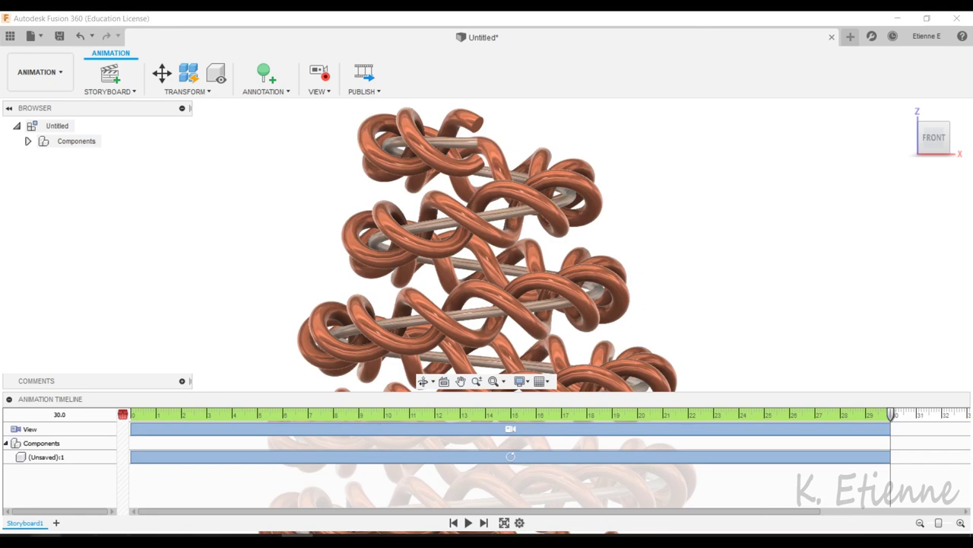
{"action": "left_click", "coordinate": [504, 523]}
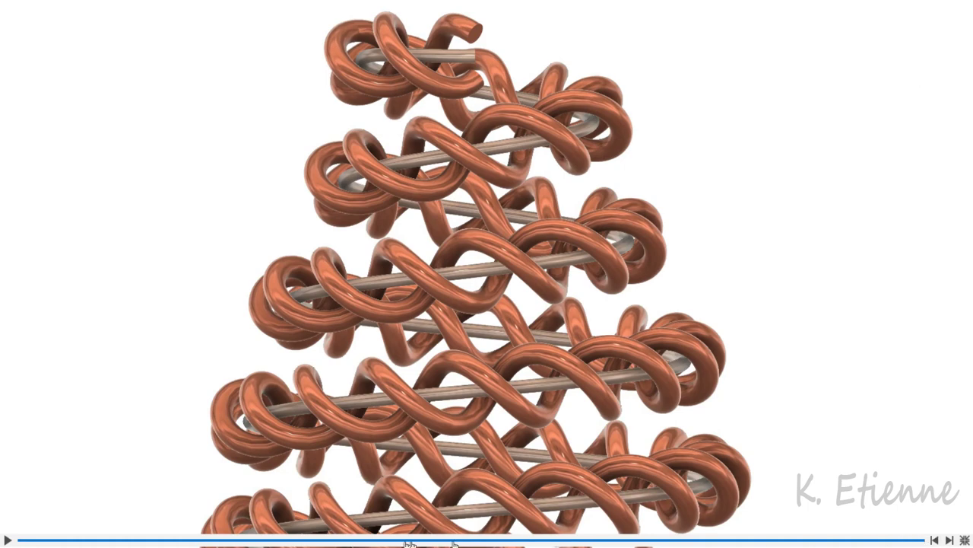
{"action": "left_click", "coordinate": [935, 540]}
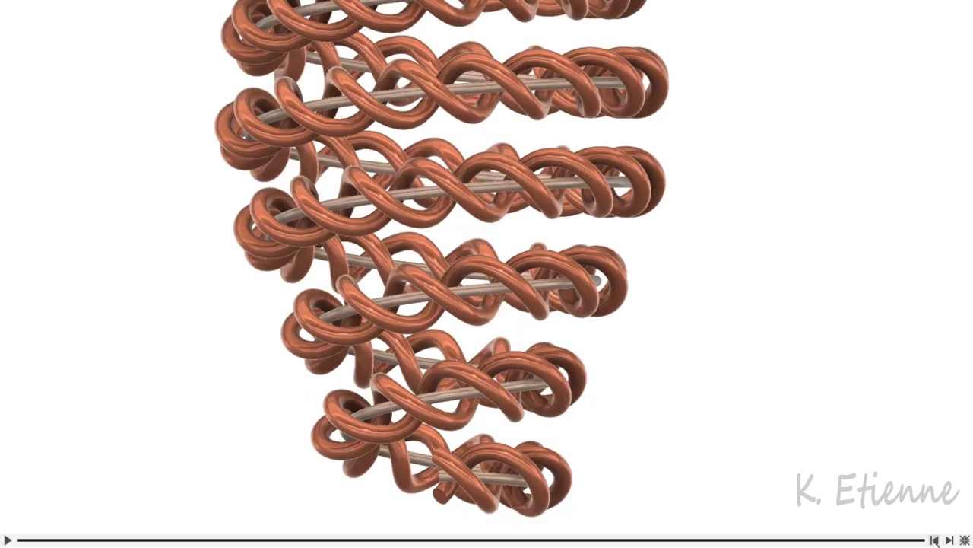
{"action": "left_click", "coordinate": [7, 541]}
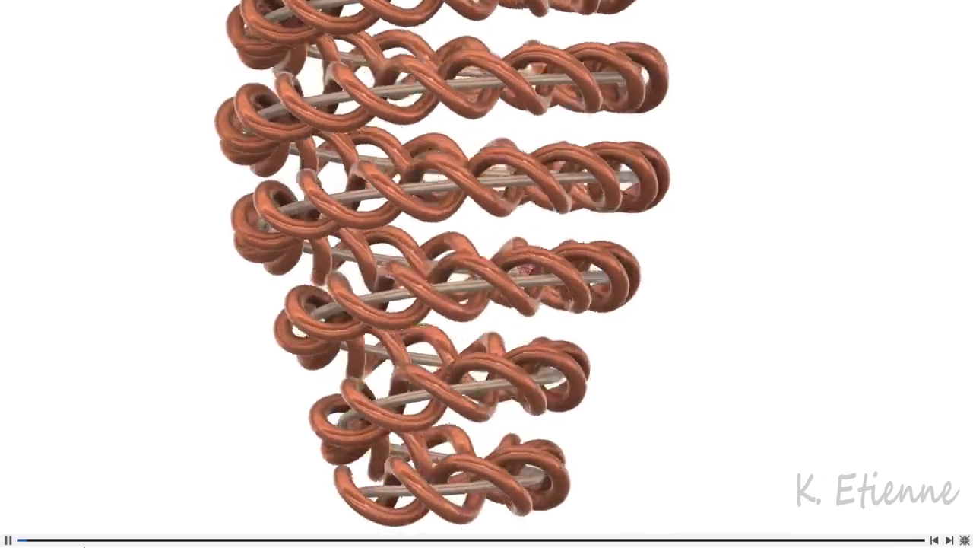